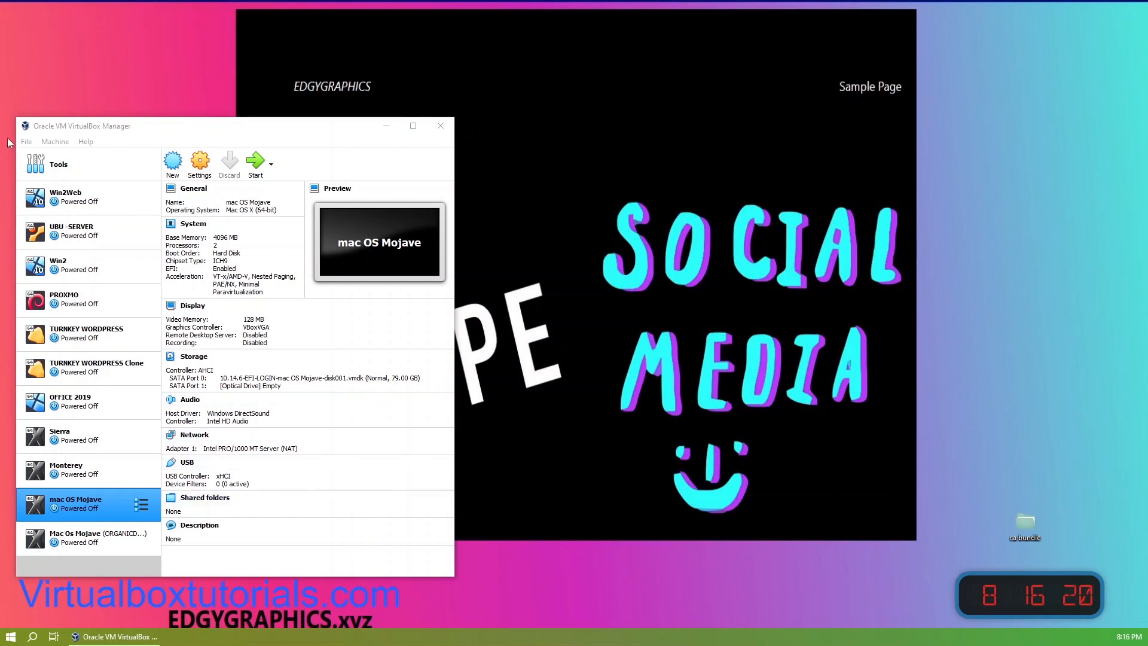
Step: Start a new virtual machine named Sierra2 with type Mac OS X and version macOS 10.12 Sierra (64-bit)
{"action": "left_click", "coordinate": [174, 166]}
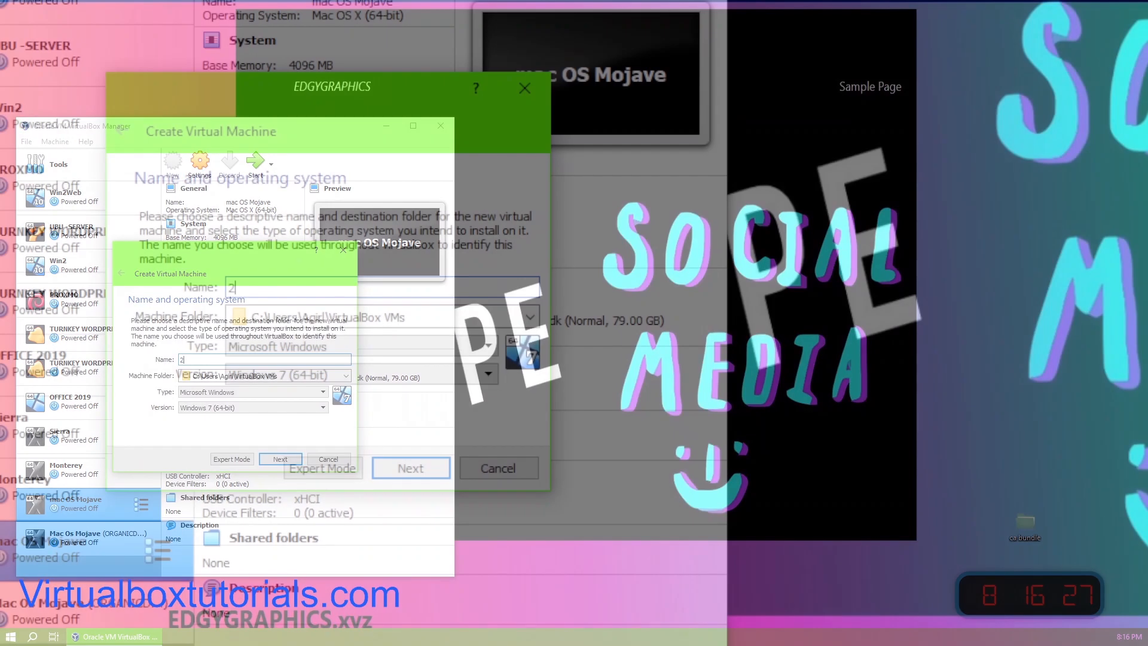
{"action": "type", "text": "2"}
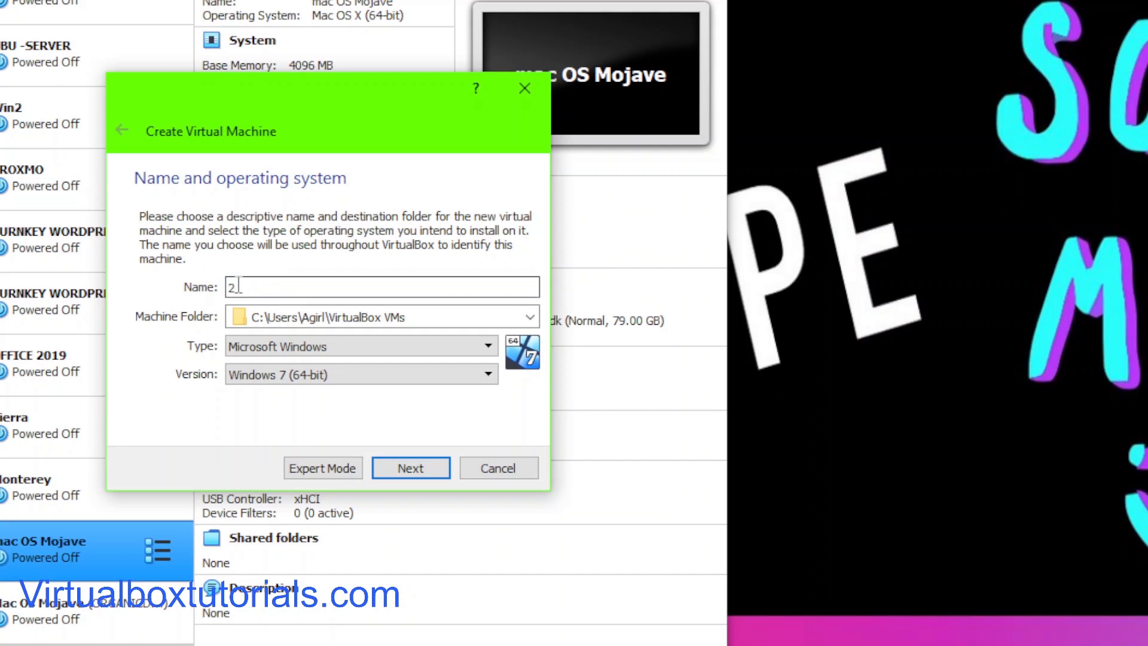
{"action": "left_click_drag", "start_coordinate": [249, 286], "coordinate": [207, 293]}
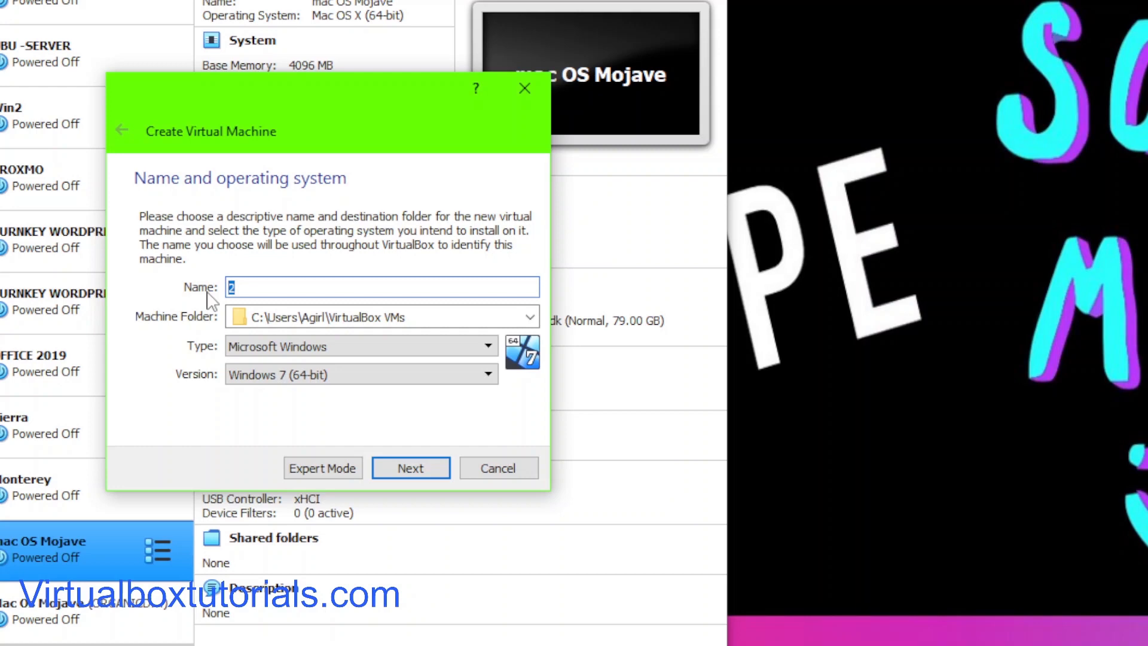
{"action": "type", "text": "Sierra"}
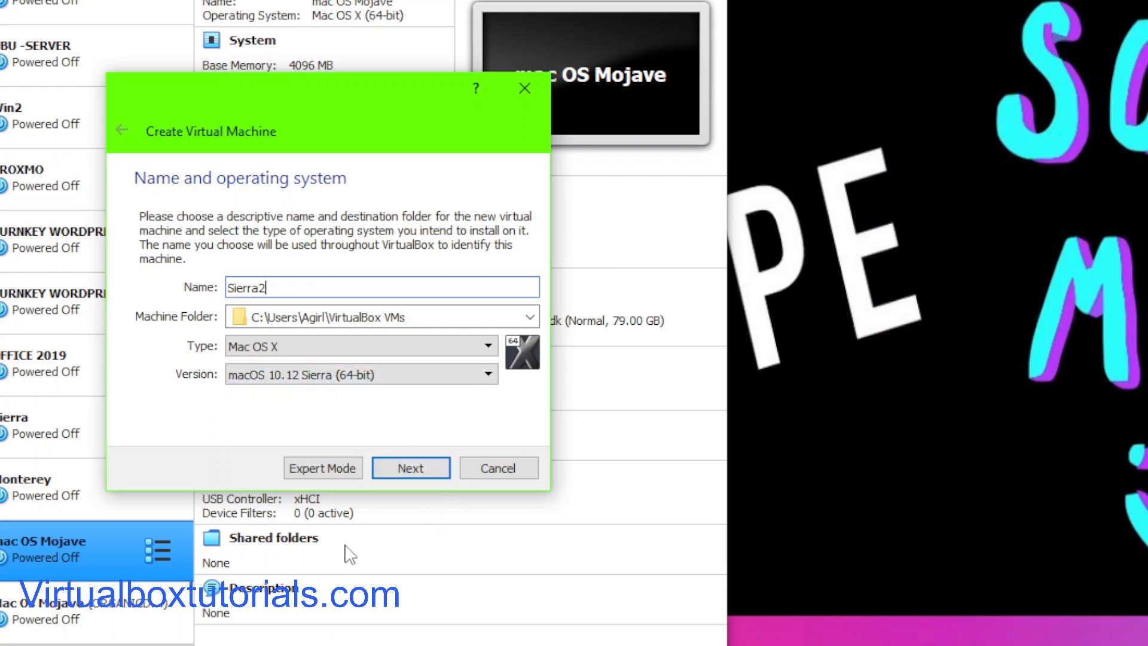
{"action": "left_click", "coordinate": [411, 469]}
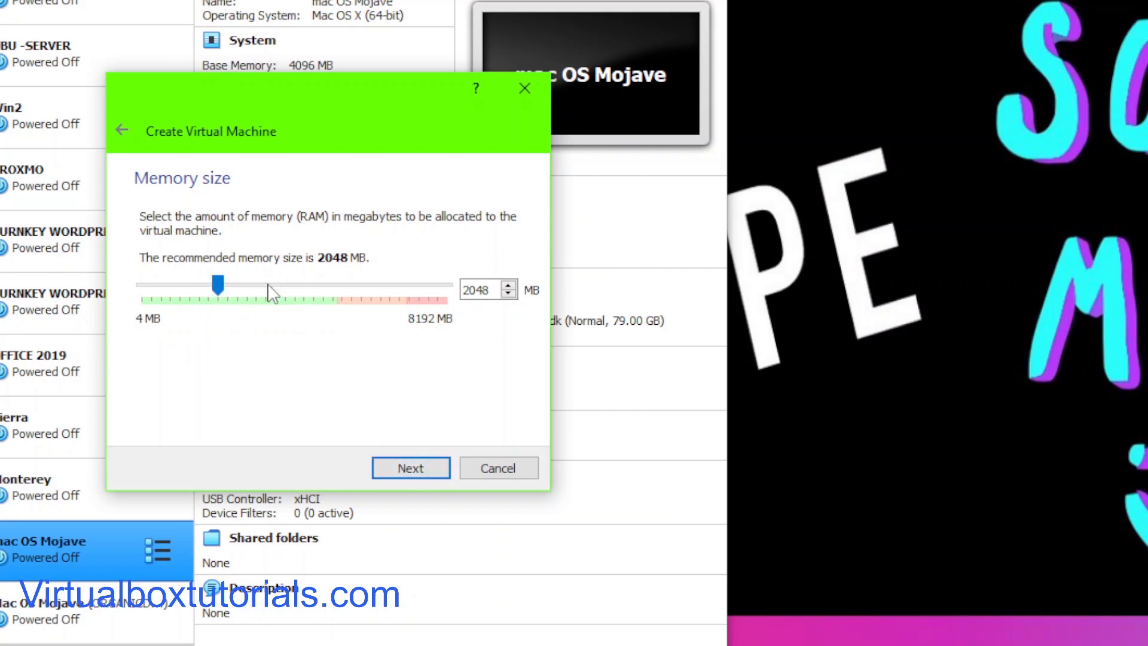
Step: Set the virtual machine's memory size to 4096 MB
{"action": "double_click", "coordinate": [487, 290]}
{"action": "type", "text": "4096"}
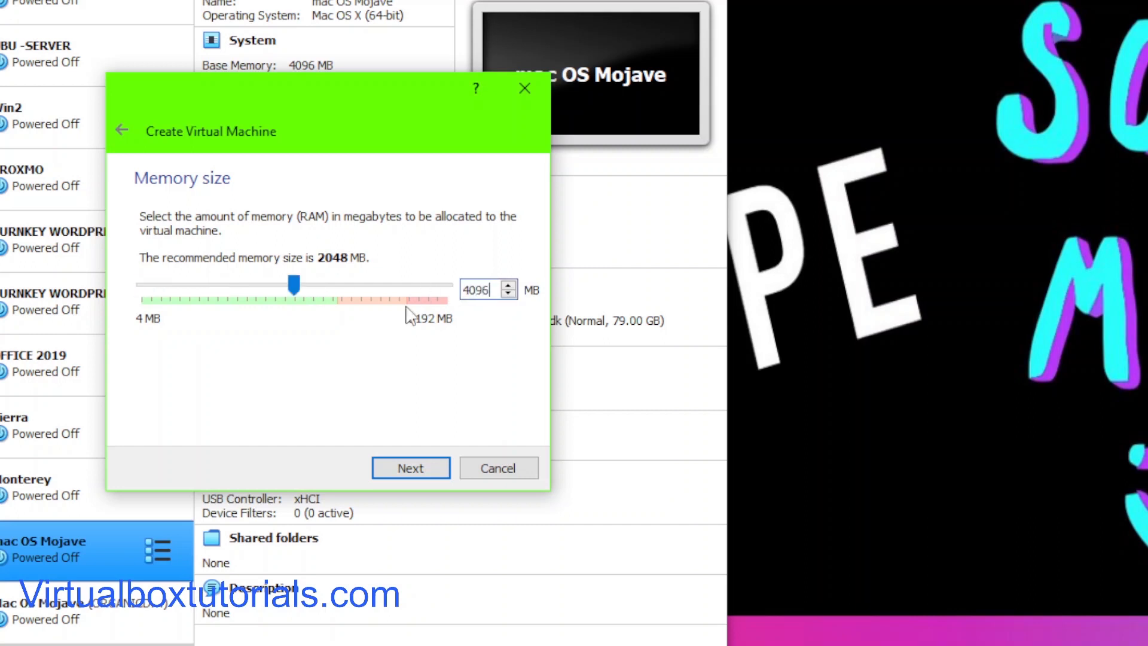
{"action": "left_click", "coordinate": [418, 475]}
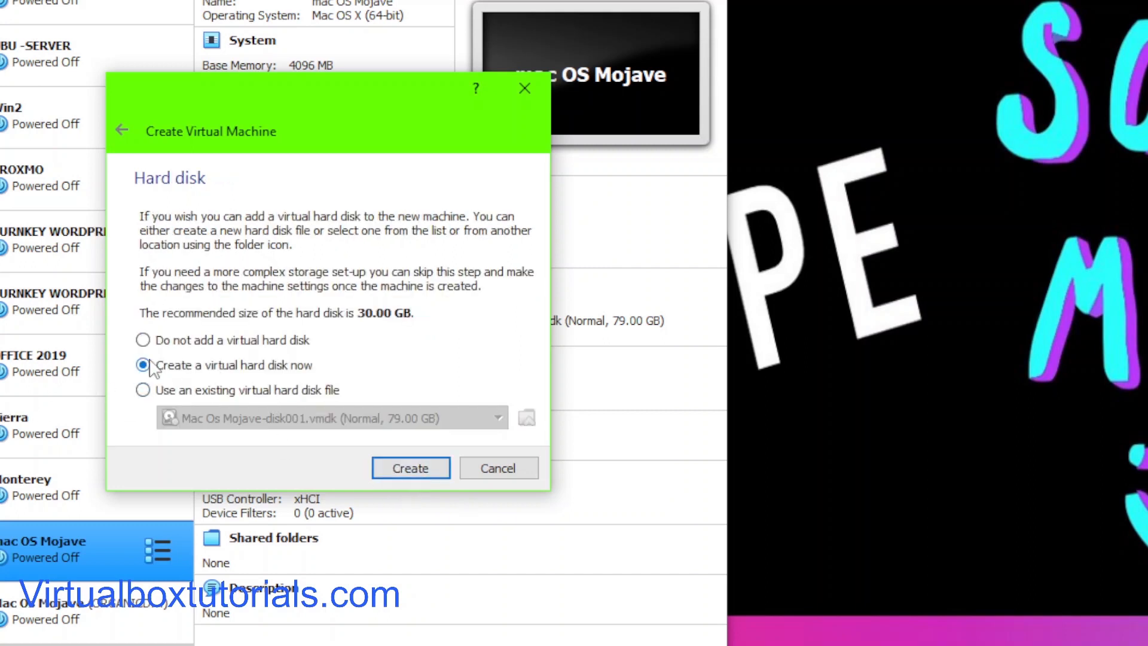
Step: Create a new virtual hard disk as a dynamically allocated VDI image
{"action": "left_click", "coordinate": [410, 469]}
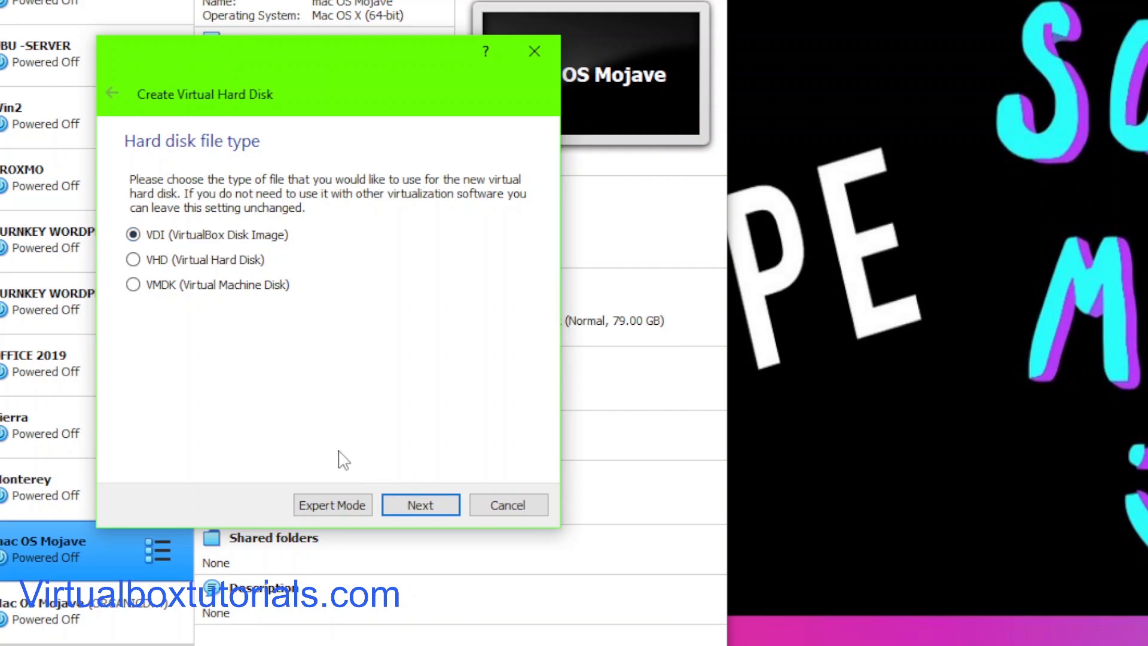
{"action": "left_click", "coordinate": [435, 507]}
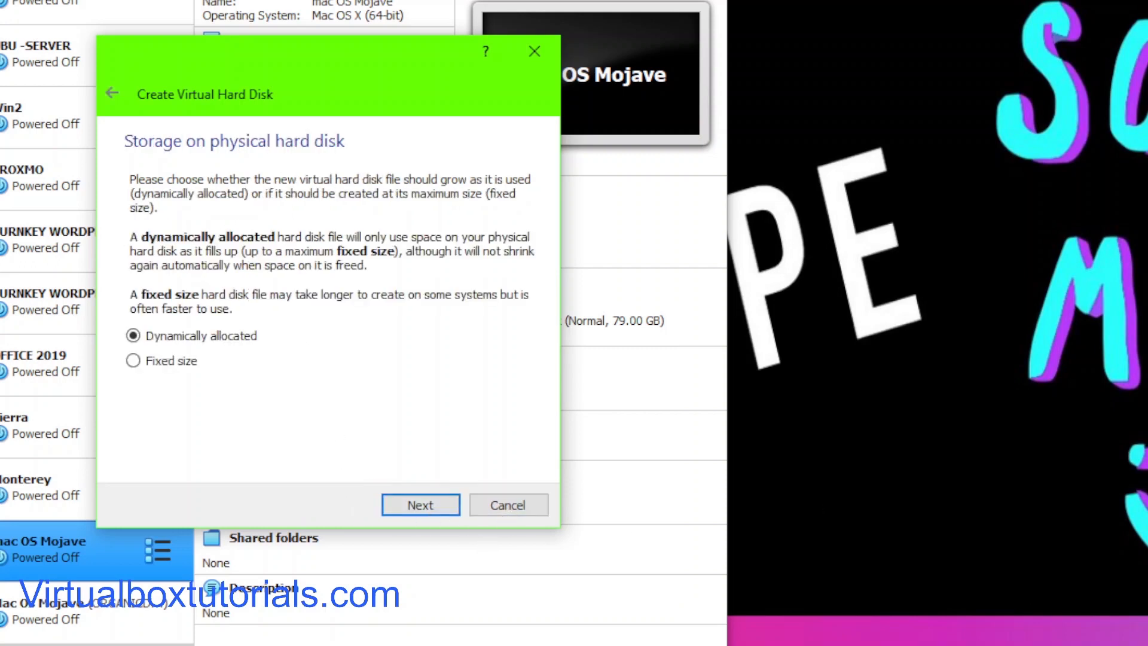
{"action": "left_click", "coordinate": [417, 507]}
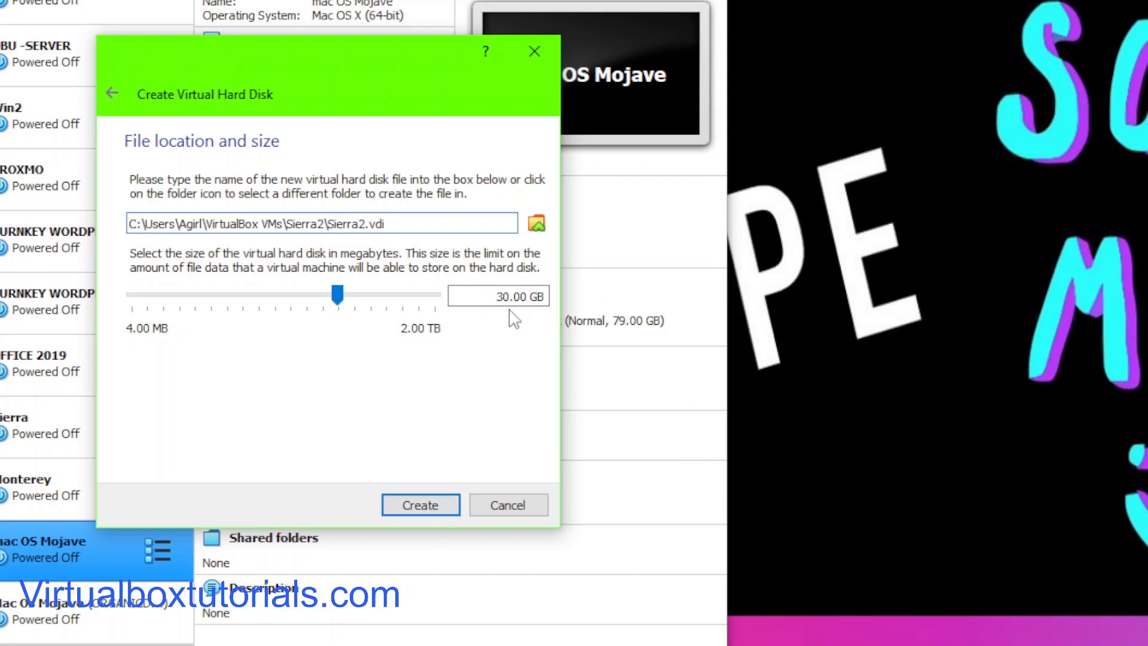
Step: Set the virtual hard disk size to 50.00 GB and create the machine
{"action": "left_click_drag", "start_coordinate": [338, 295], "coordinate": [355, 297]}
{"action": "left_click_drag", "start_coordinate": [510, 296], "coordinate": [500, 296]}
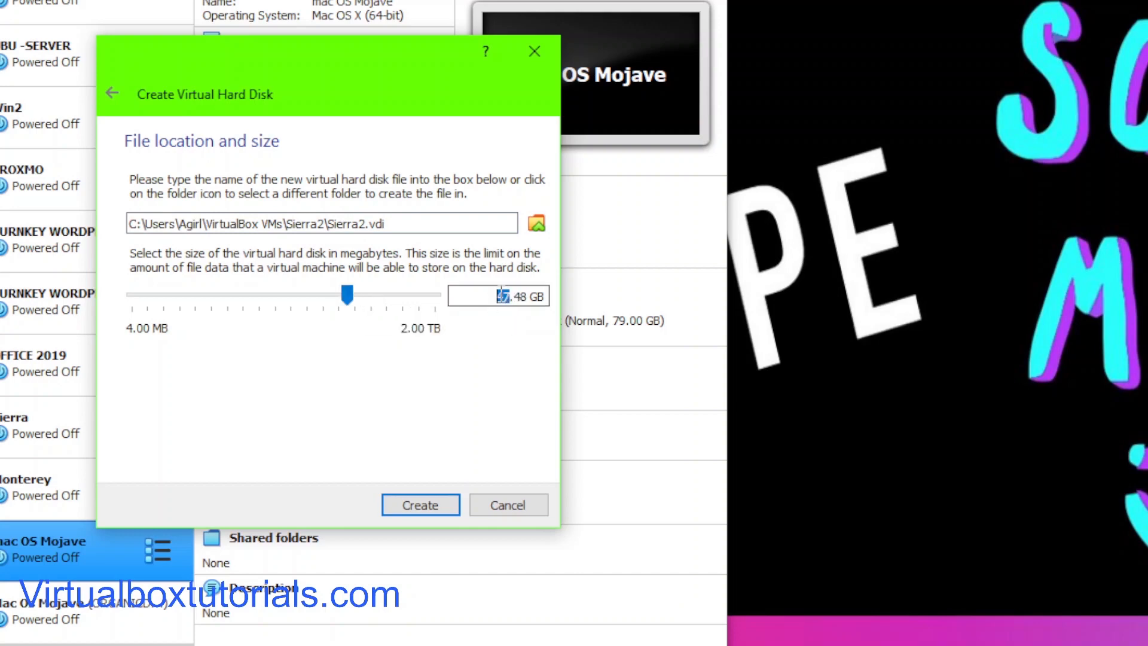
{"action": "type", "text": "50"}
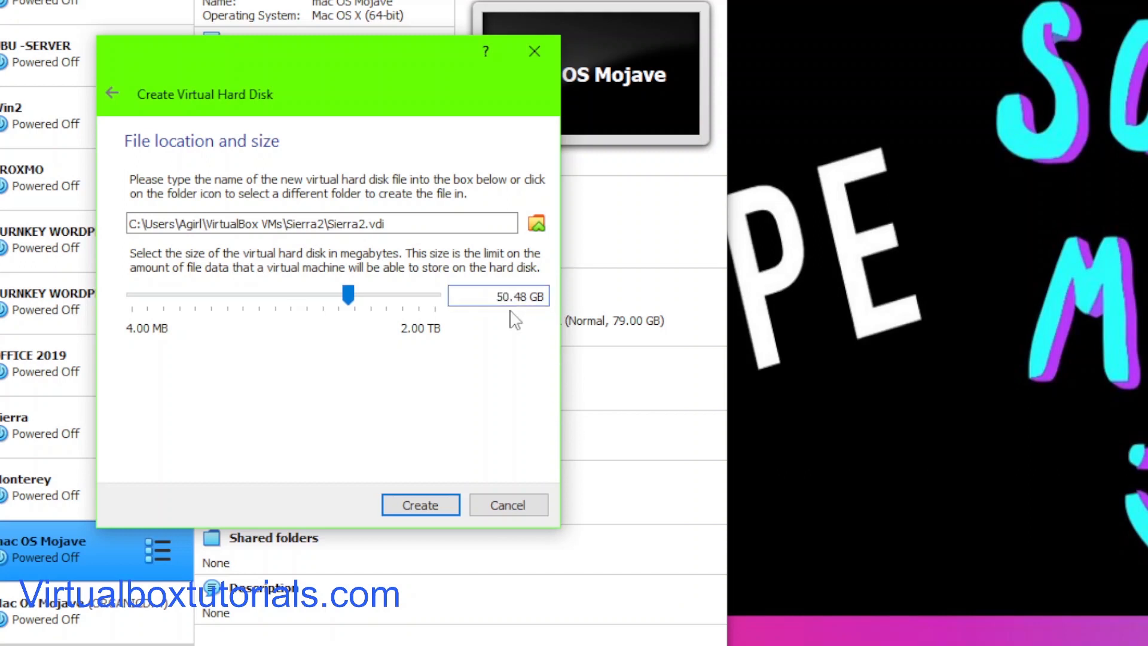
{"action": "left_click_drag", "start_coordinate": [524, 304], "coordinate": [530, 299]}
{"action": "type", "text": "00"}
{"action": "left_click", "coordinate": [418, 511]}
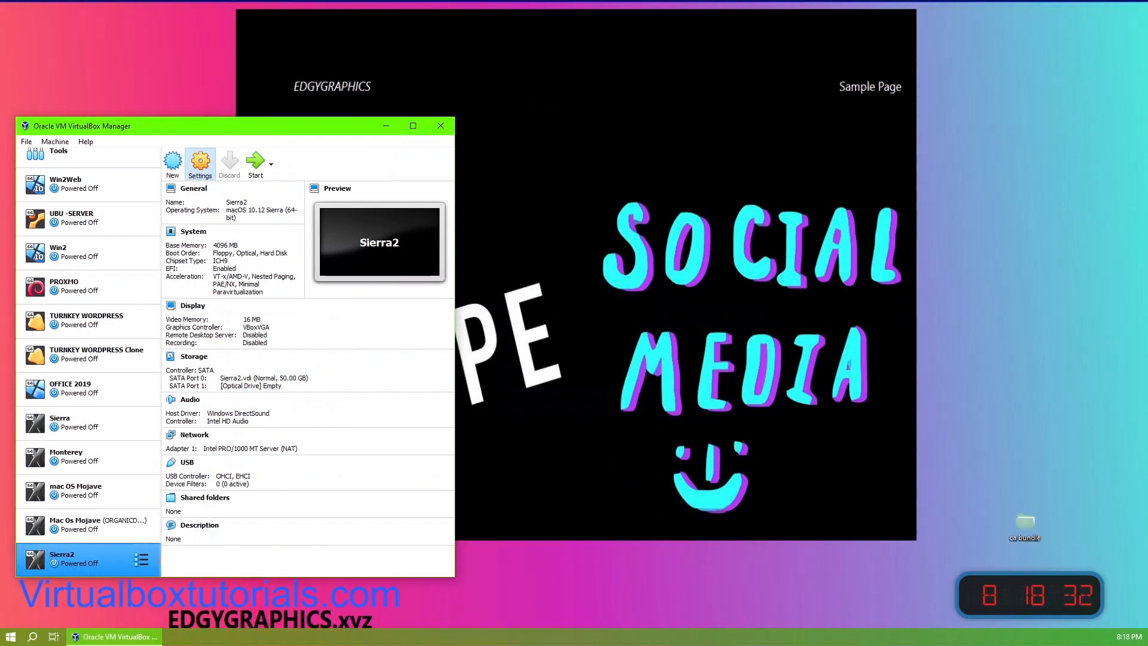
Step: Open the Sierra2 settings and remove Floppy from the boot order
{"action": "left_click", "coordinate": [200, 164]}
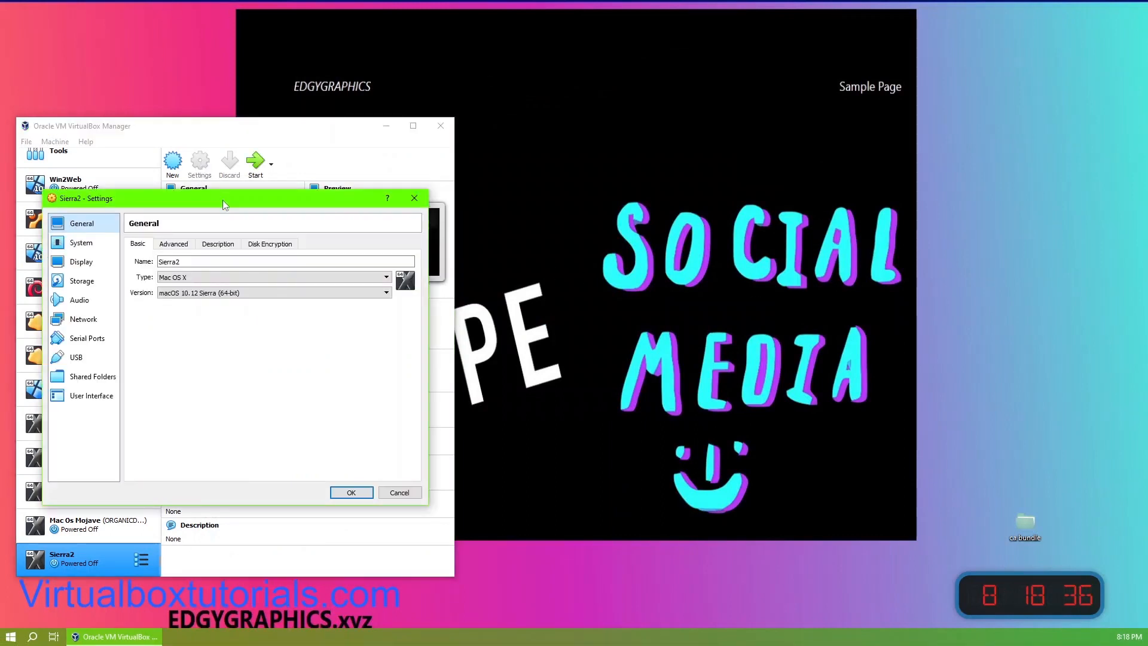
{"action": "left_click_drag", "start_coordinate": [224, 199], "coordinate": [701, 156]}
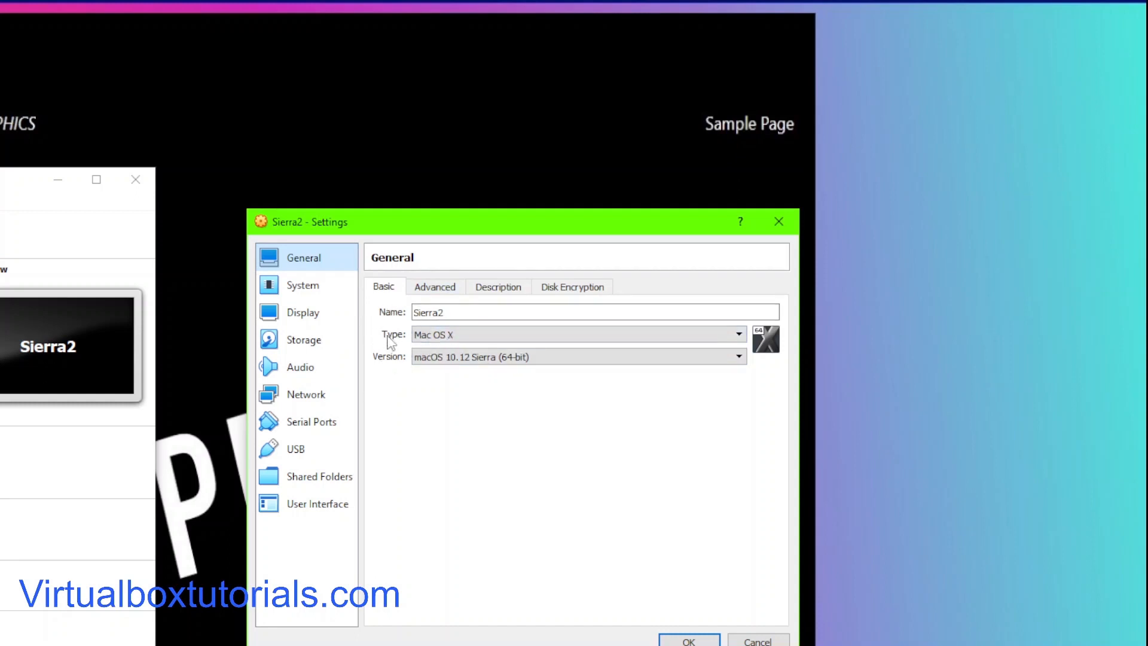
{"action": "left_click", "coordinate": [435, 290]}
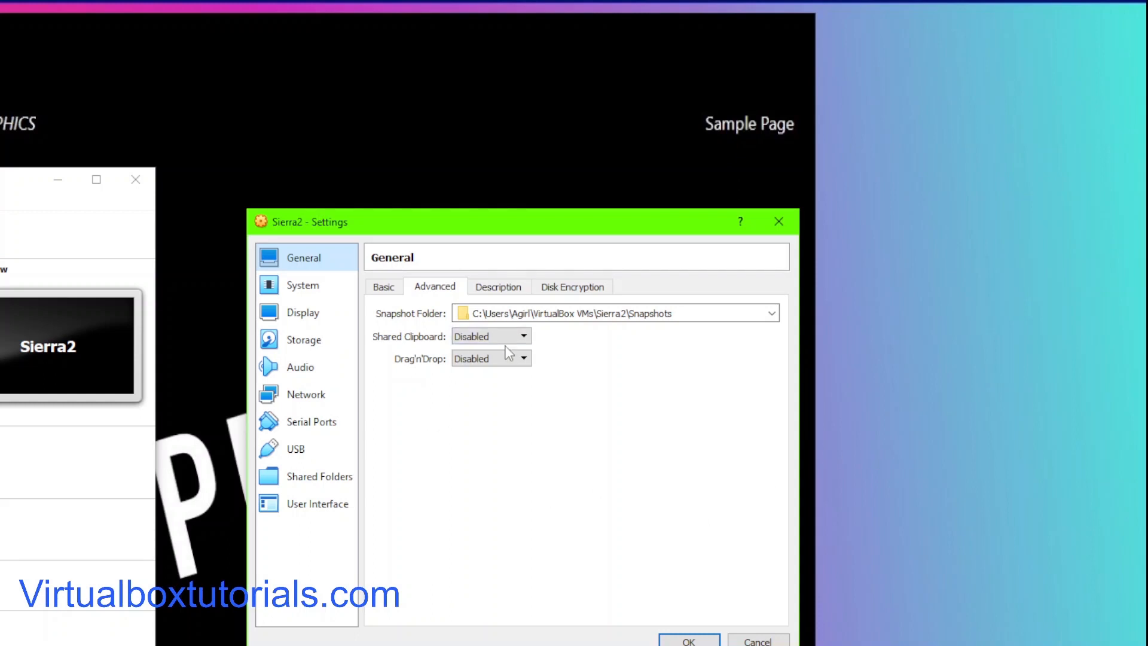
{"action": "left_click", "coordinate": [289, 288]}
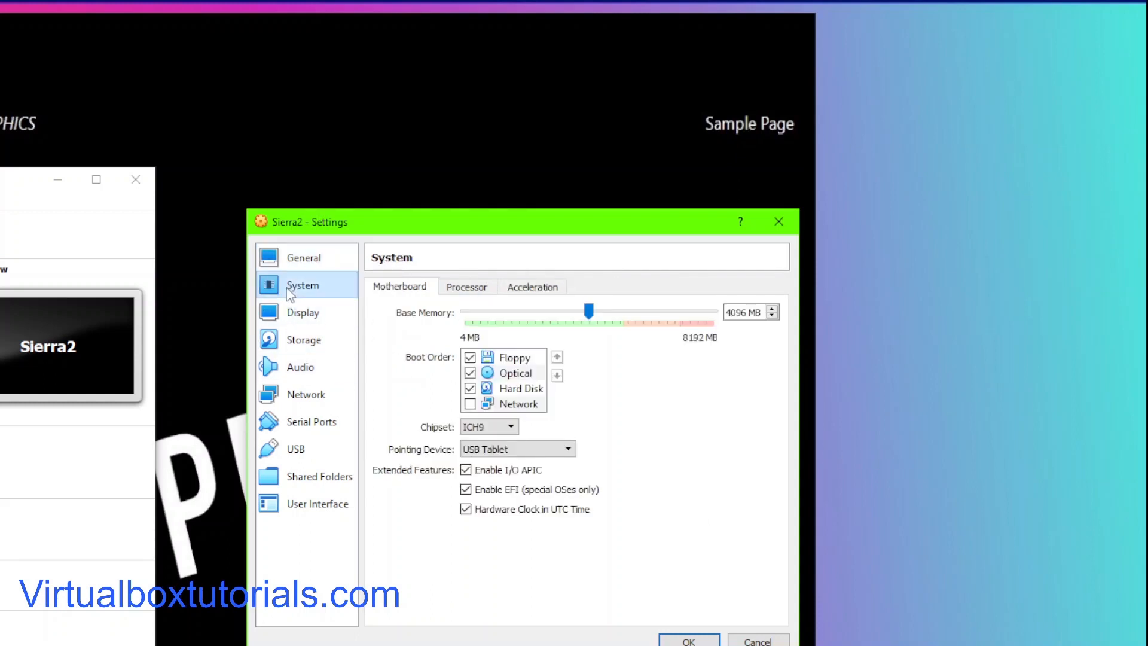
{"action": "left_click", "coordinate": [470, 357]}
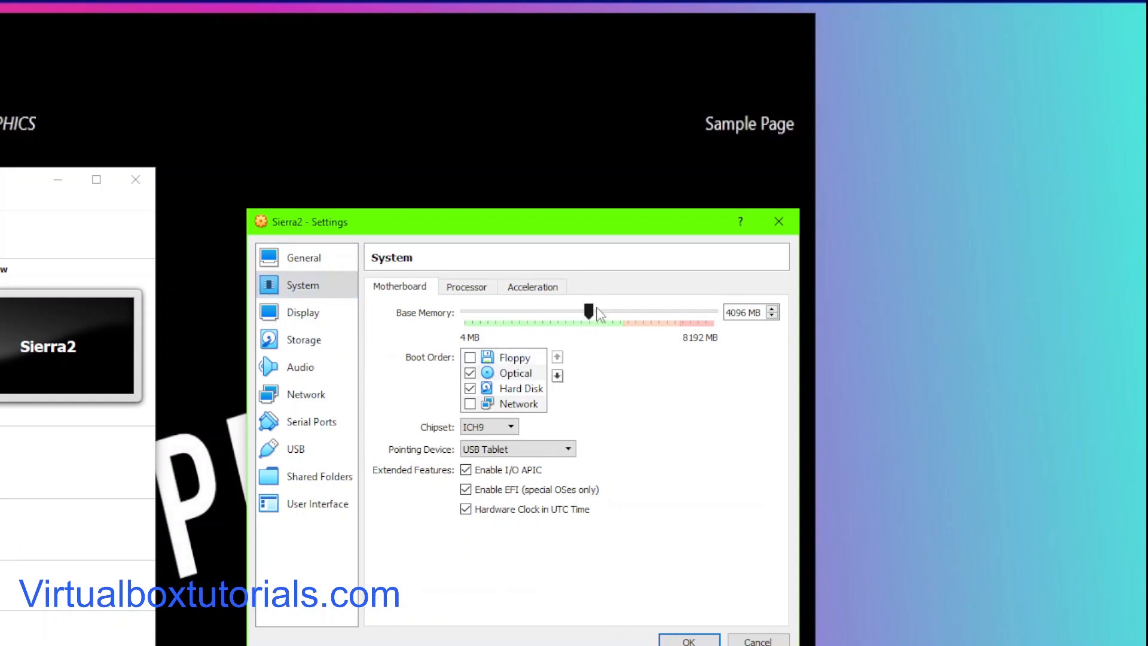
Step: Set the number of processors to 3
{"action": "left_click", "coordinate": [467, 288]}
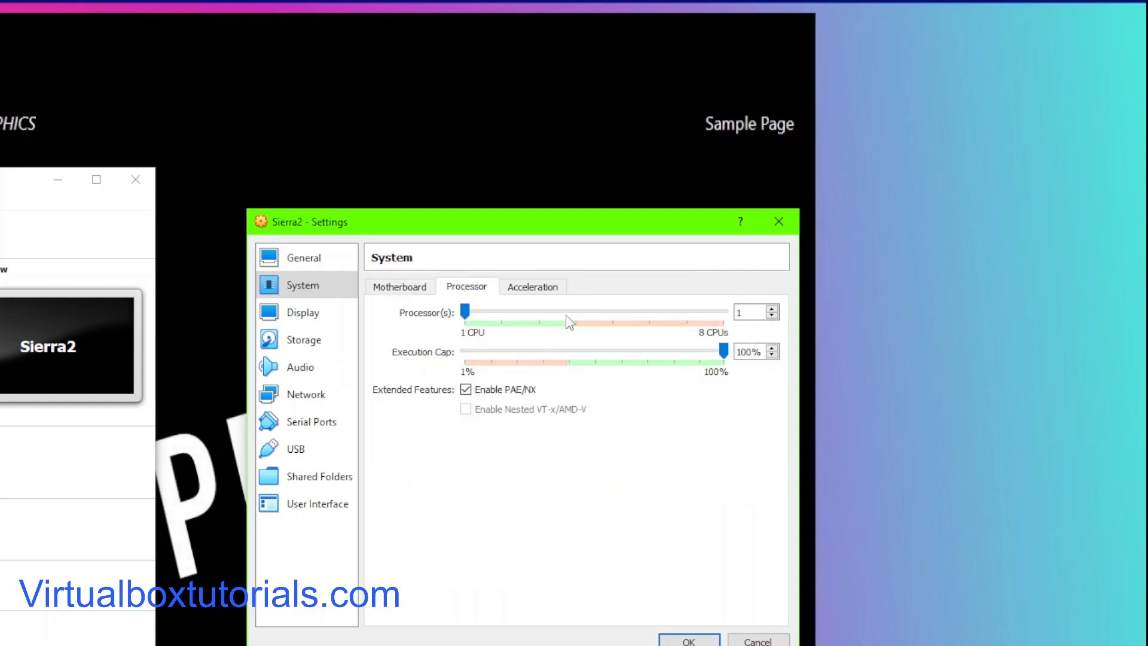
{"action": "left_click", "coordinate": [539, 311]}
{"action": "left_click", "coordinate": [541, 316]}
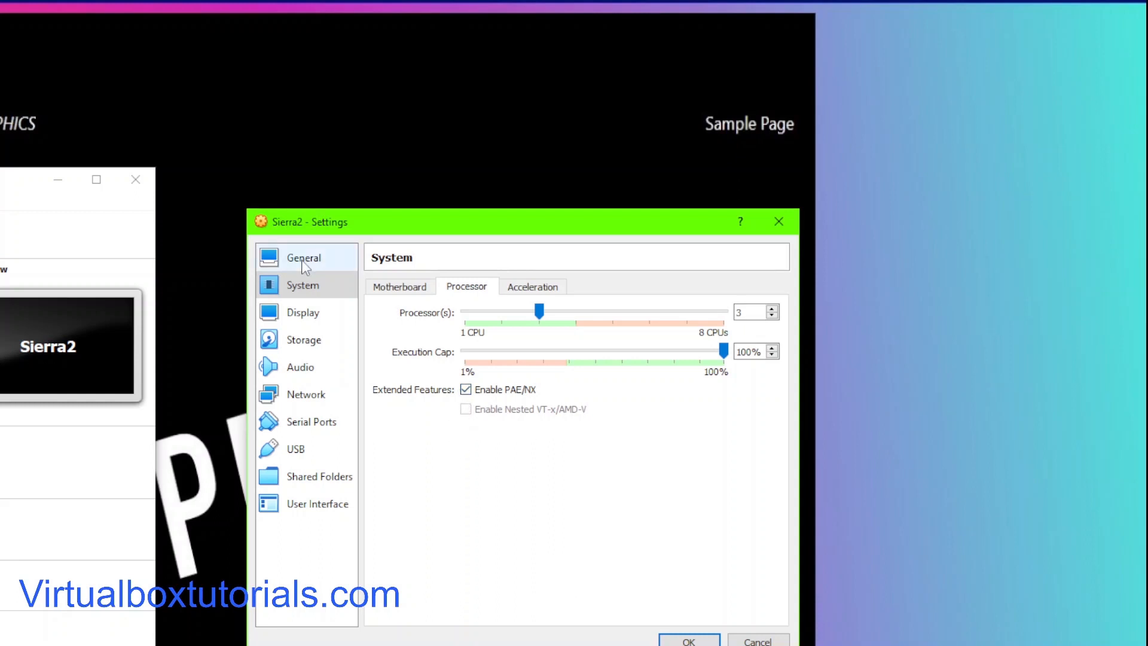
Step: Raise the display's video memory to the maximum 128 MB
{"action": "left_click", "coordinate": [303, 312]}
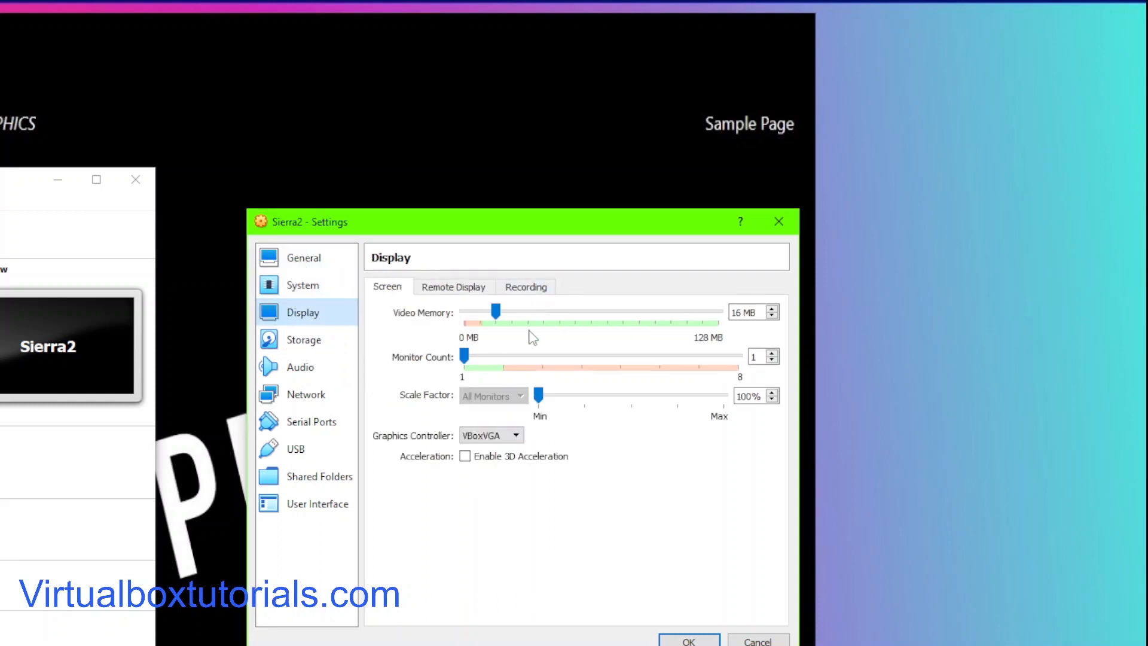
{"action": "left_click", "coordinate": [496, 311]}
{"action": "left_click_drag", "start_coordinate": [497, 311], "coordinate": [802, 298]}
{"action": "left_click_drag", "start_coordinate": [726, 317], "coordinate": [724, 316]}
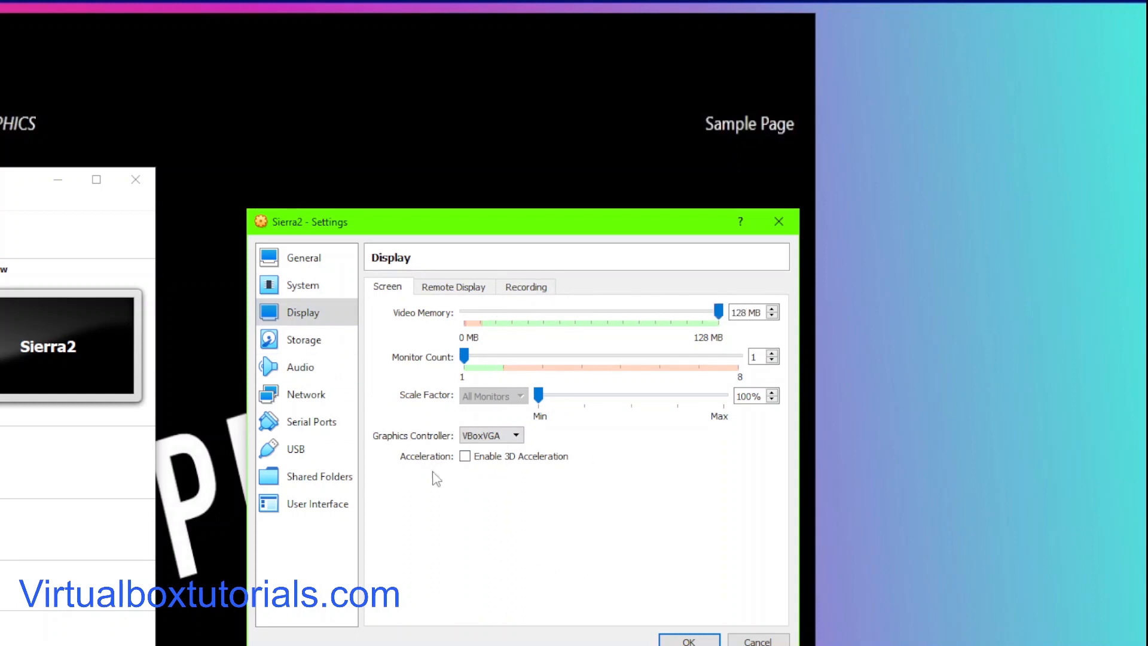
Step: Attach macOSsierra.iso from the High Sierra folder on STORAGE BKUP (D:) to the empty optical drive
{"action": "left_click", "coordinate": [286, 348]}
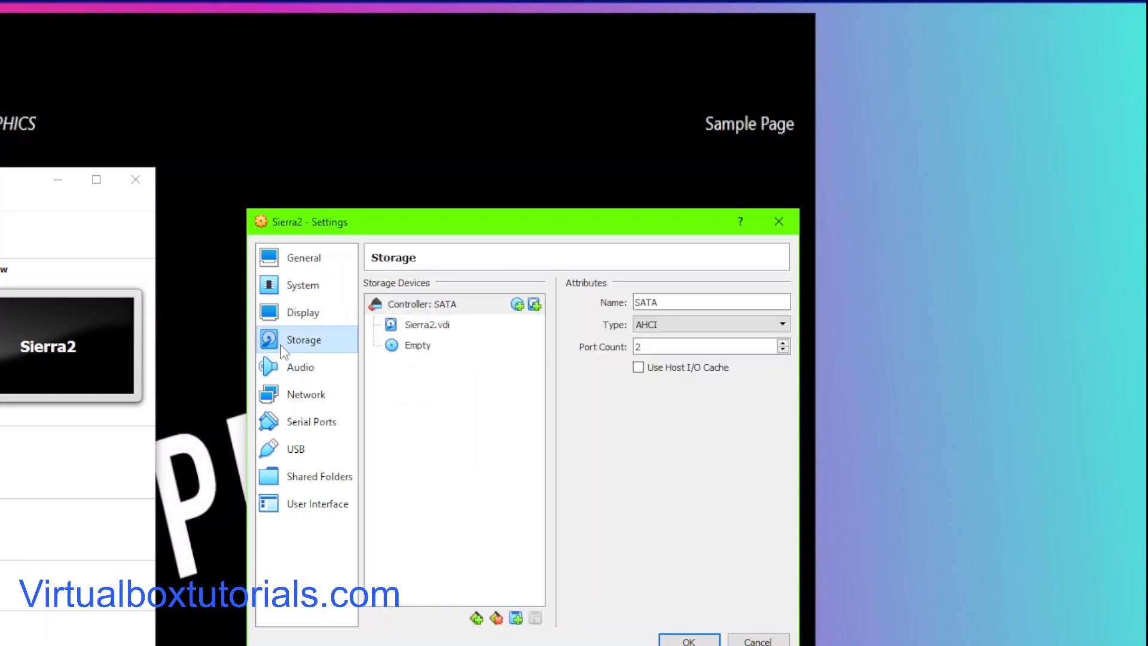
{"action": "left_click", "coordinate": [418, 346]}
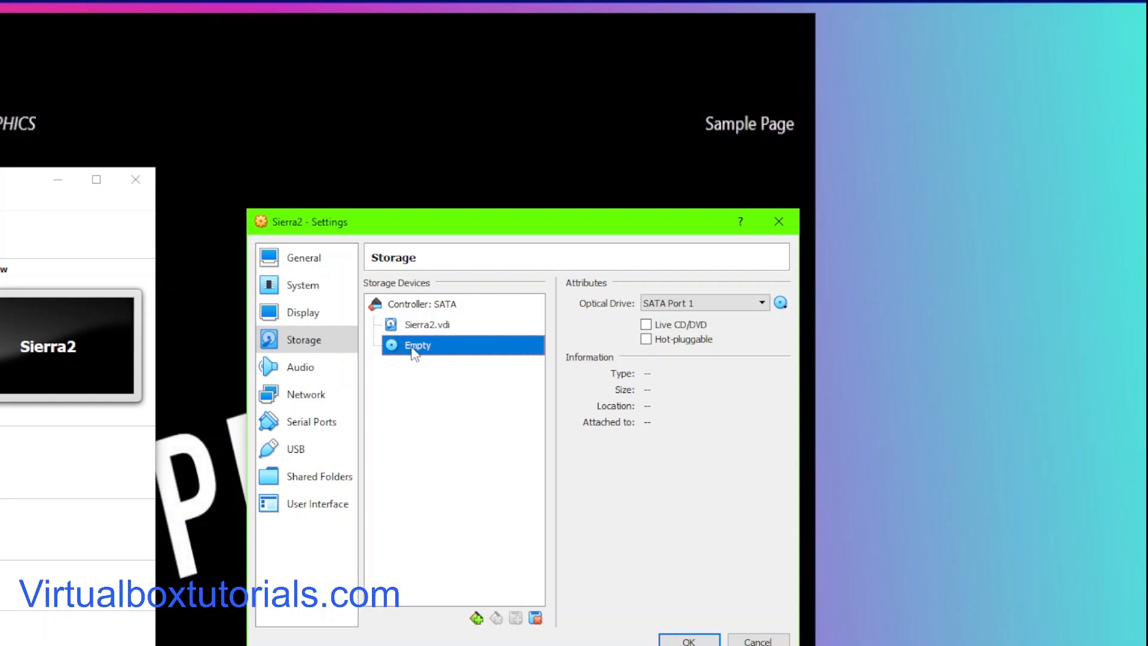
{"action": "left_click", "coordinate": [781, 303]}
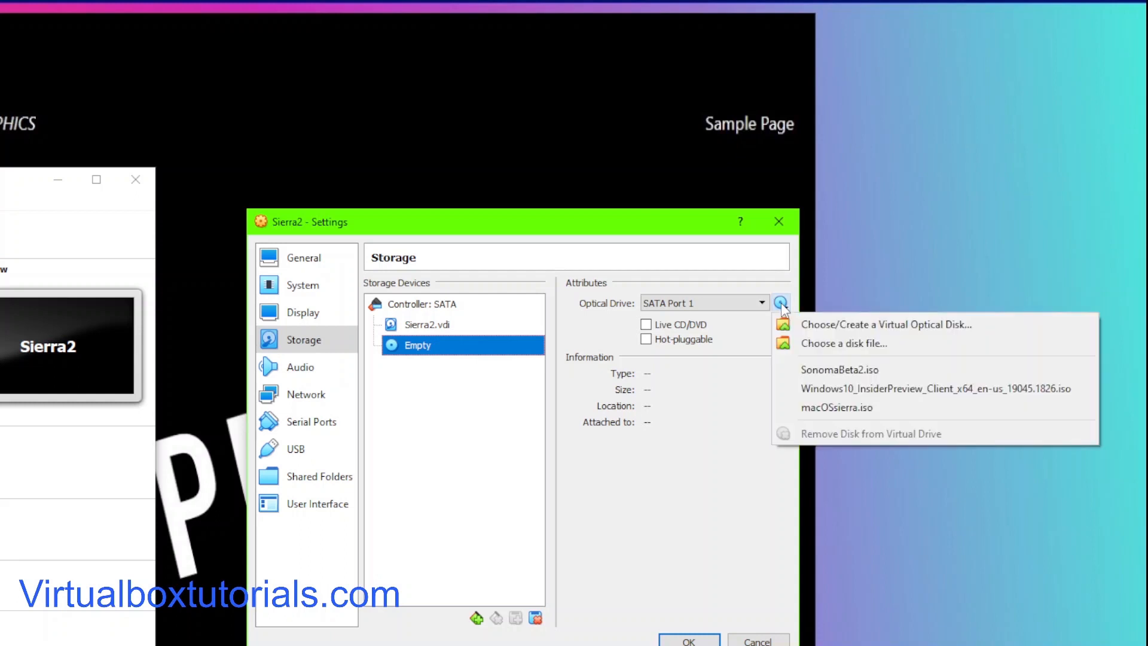
{"action": "left_click", "coordinate": [845, 345]}
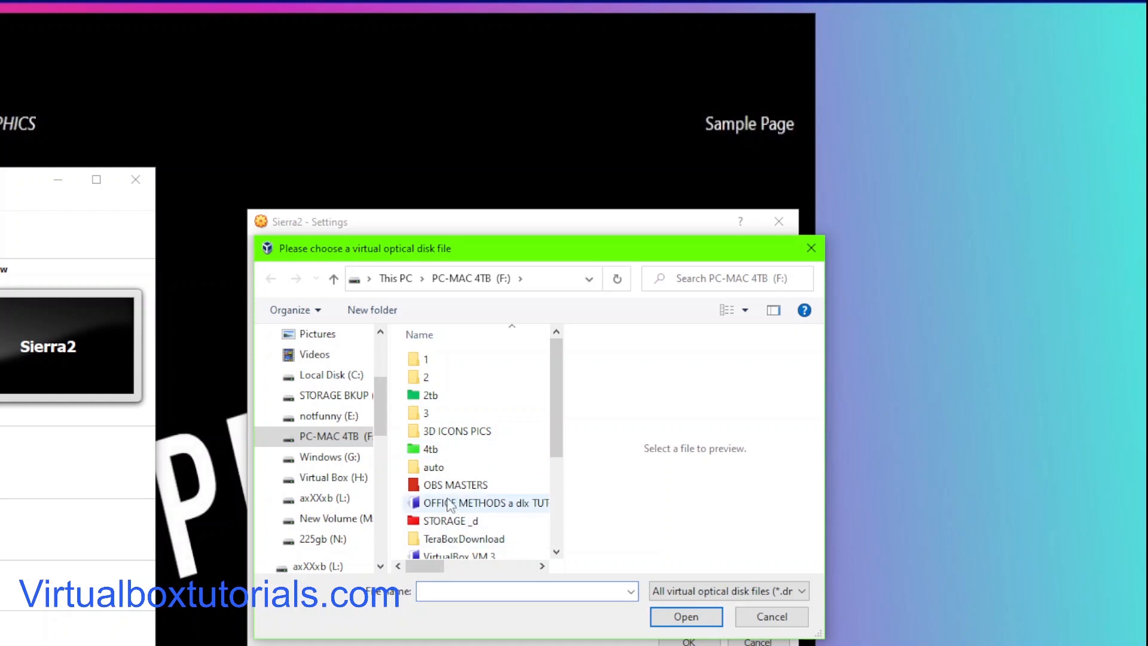
{"action": "scroll", "coordinate": [443, 448], "scroll_direction": "down", "scroll_amount": 1}
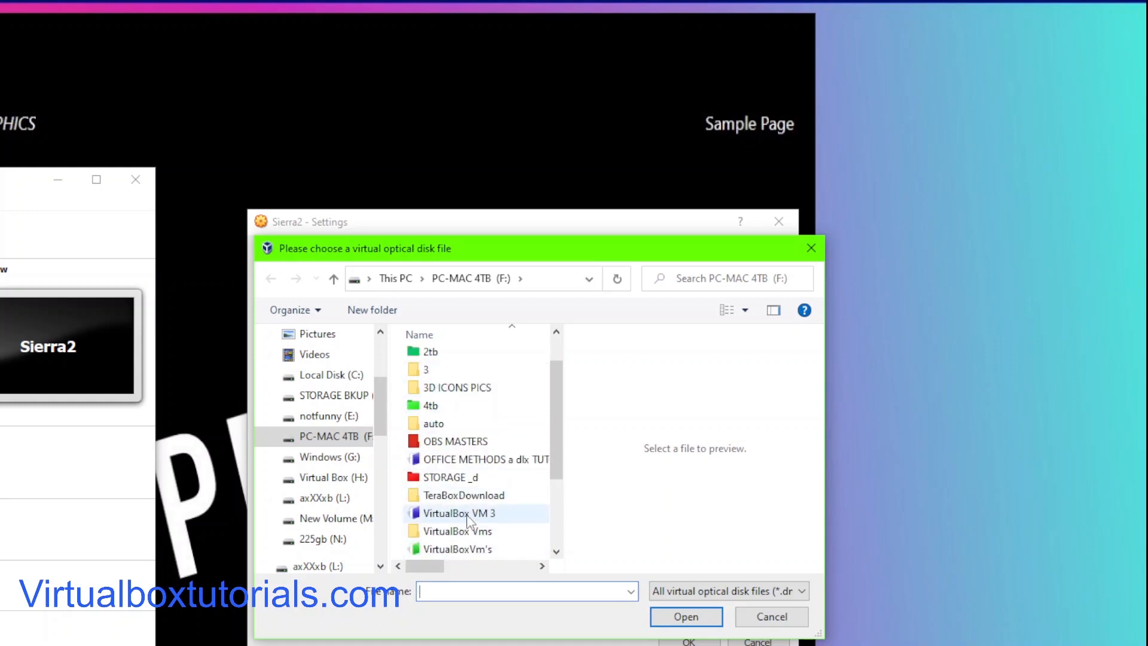
{"action": "scroll", "coordinate": [455, 454], "scroll_direction": "up", "scroll_amount": 1}
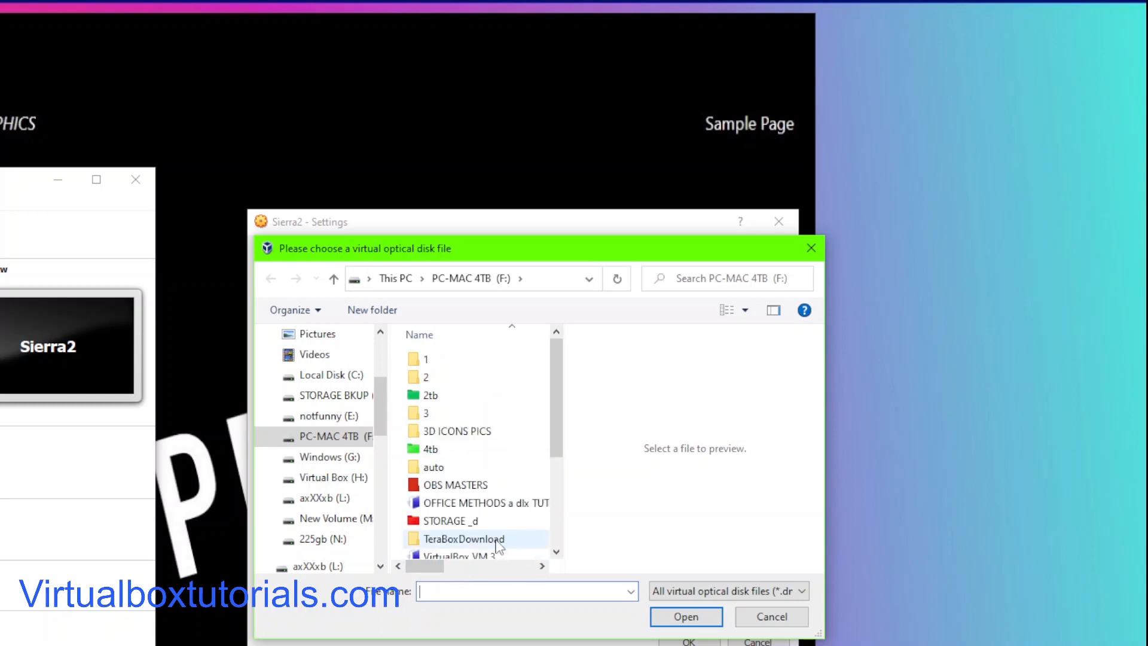
{"action": "left_click", "coordinate": [333, 396]}
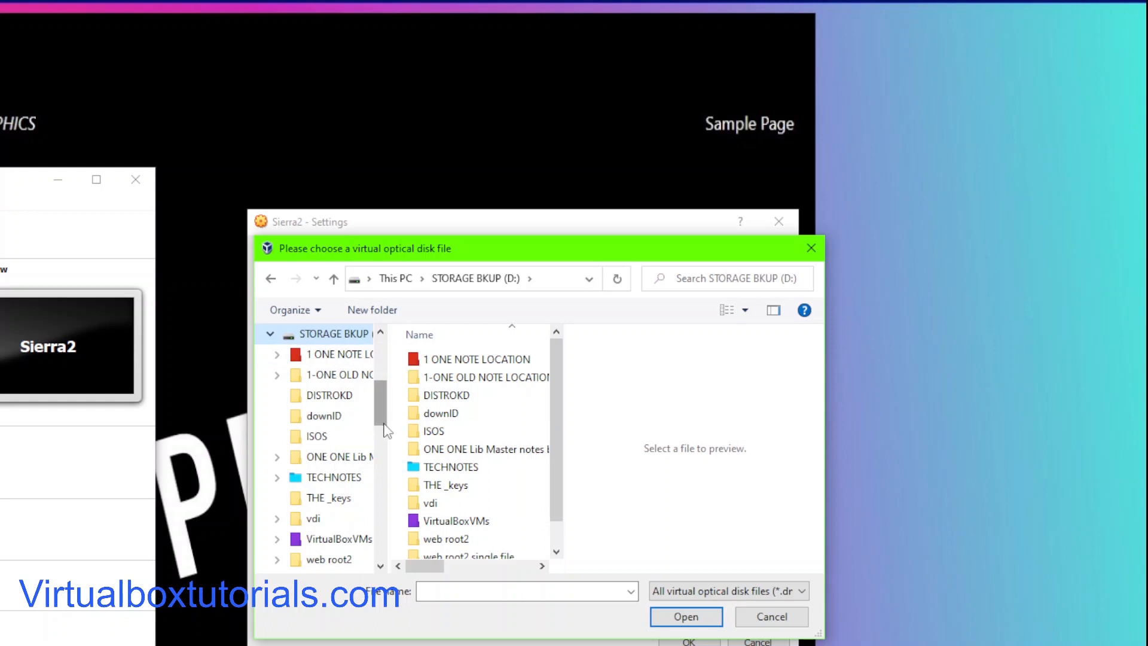
{"action": "left_click", "coordinate": [459, 522]}
{"action": "double_click", "coordinate": [459, 522]}
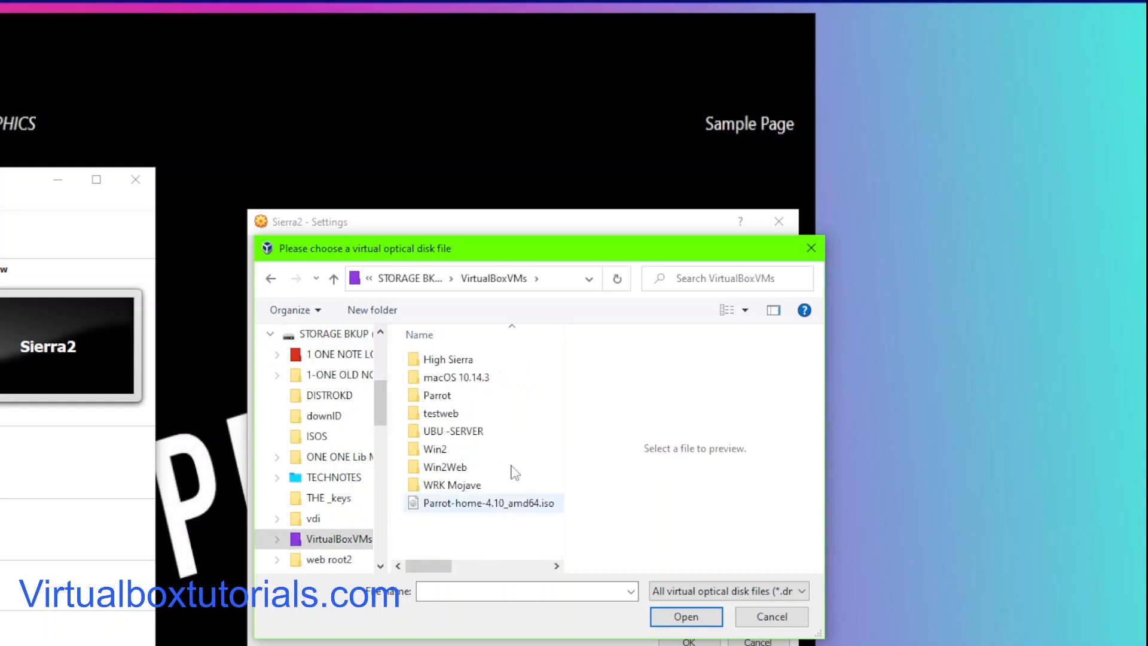
{"action": "left_click", "coordinate": [450, 360]}
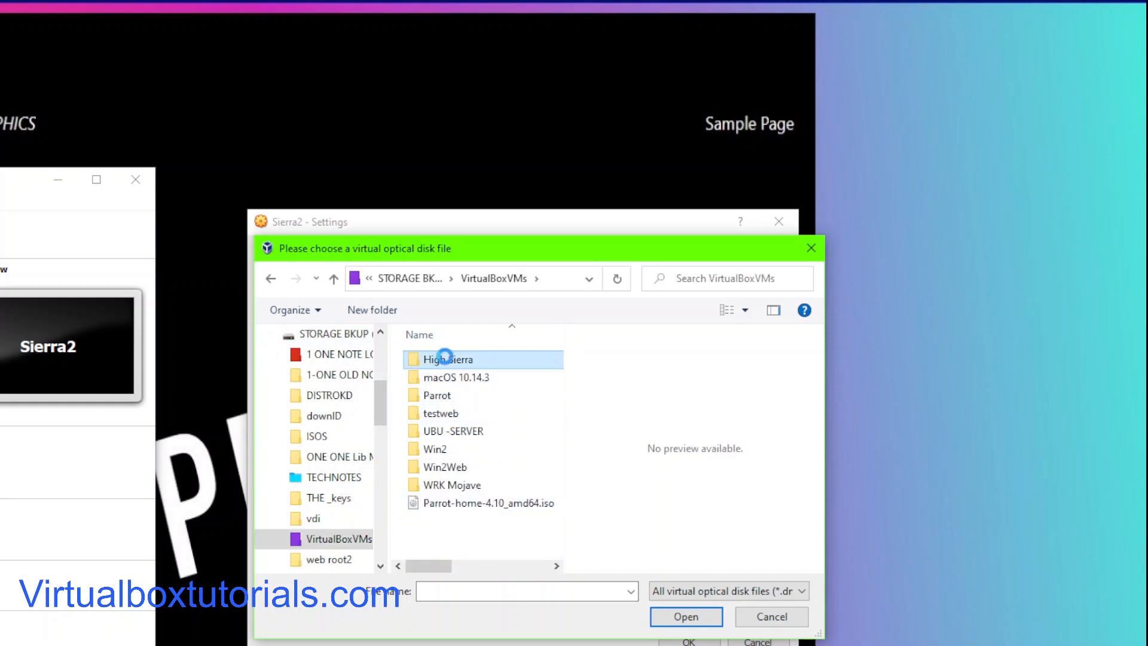
{"action": "double_click", "coordinate": [449, 360]}
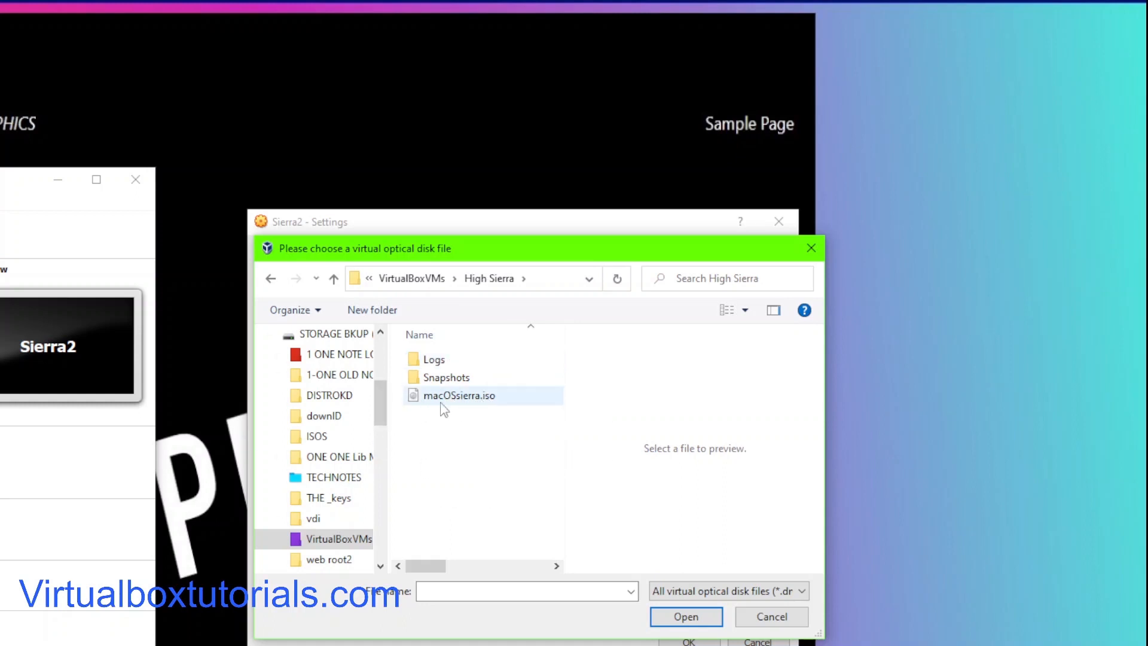
{"action": "left_click", "coordinate": [469, 398]}
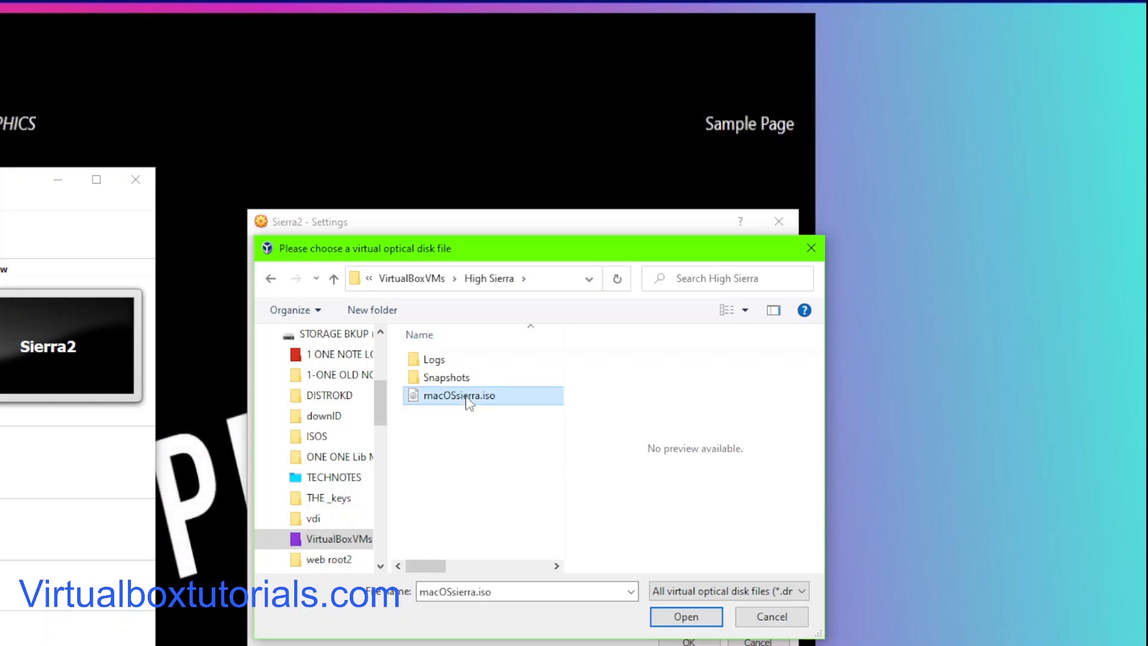
{"action": "left_click", "coordinate": [686, 616]}
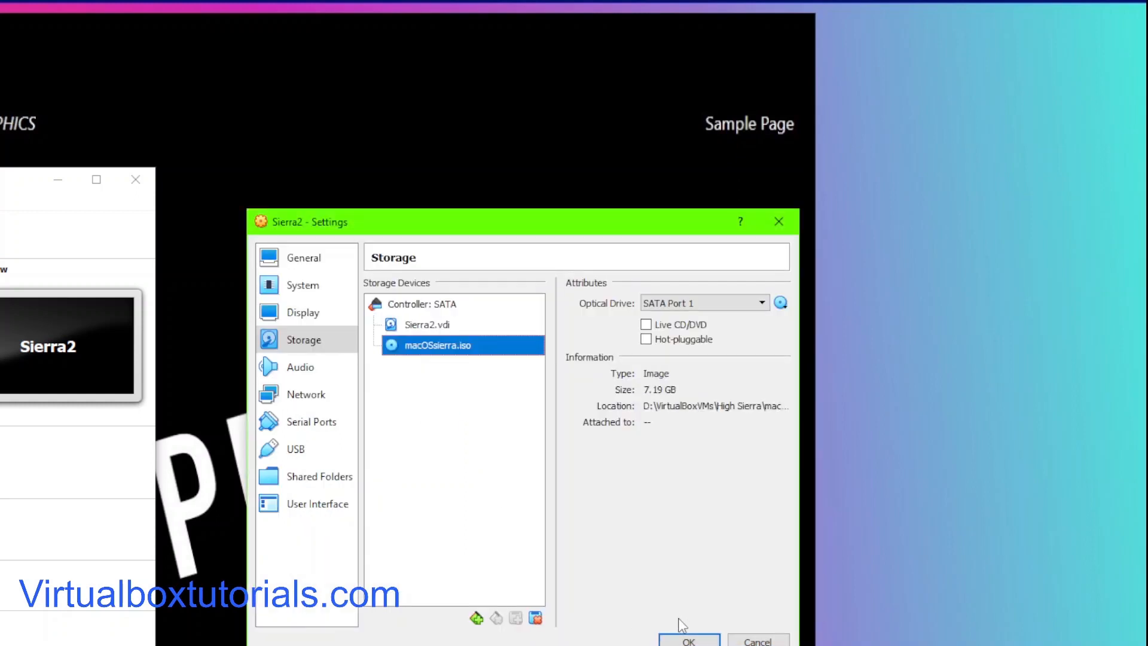
Step: Review the Audio, Network adapter, Serial Ports, USB, Shared Folders and User Interface settings pages of the virtual machine
{"action": "left_click", "coordinate": [299, 371]}
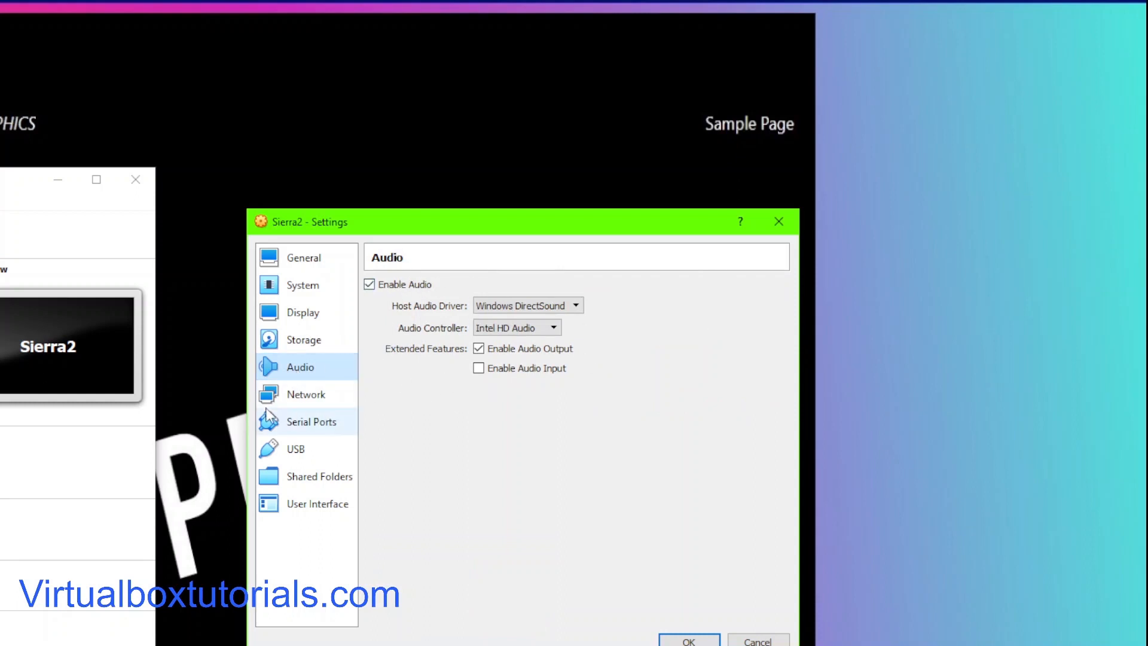
{"action": "left_click", "coordinate": [304, 397]}
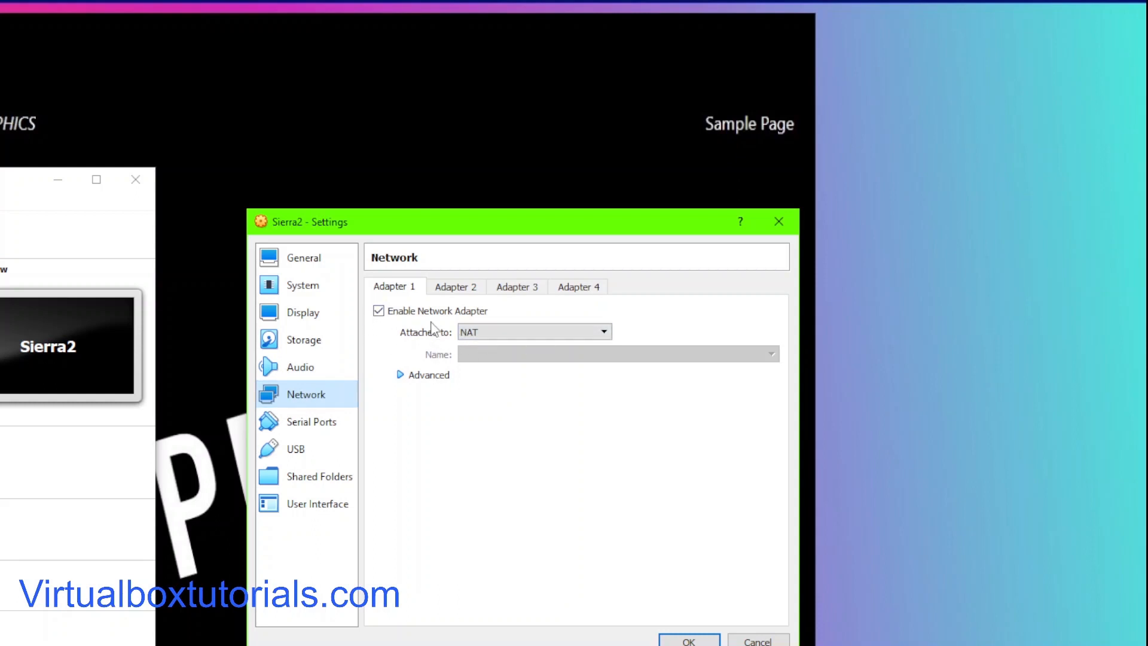
{"action": "left_click", "coordinate": [459, 287]}
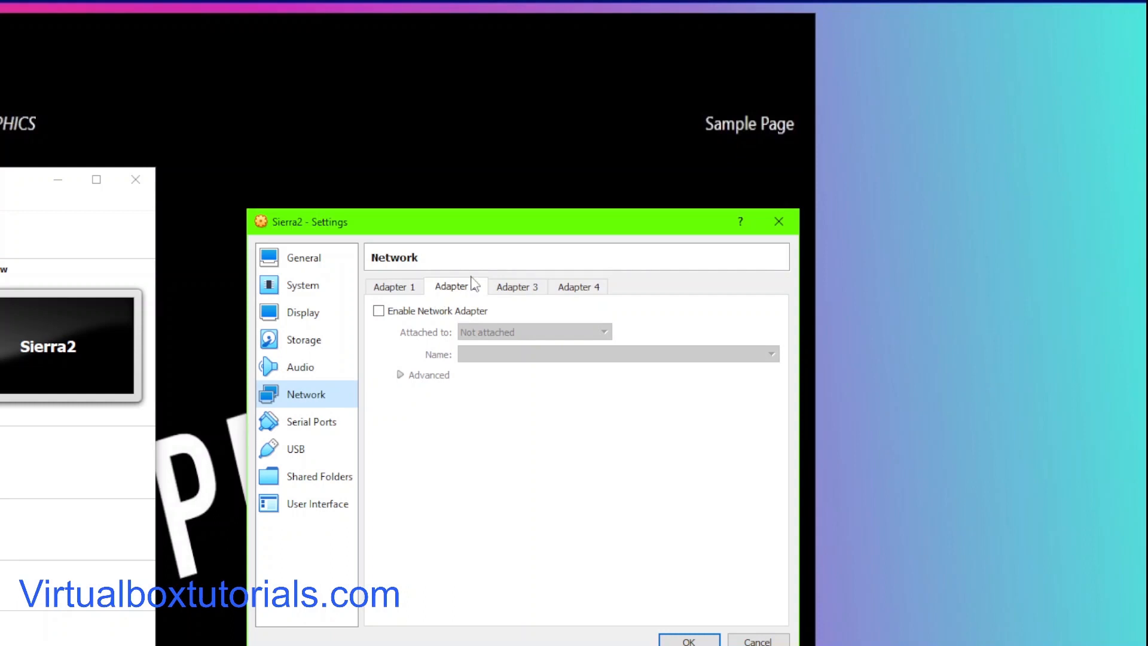
{"action": "left_click", "coordinate": [391, 288]}
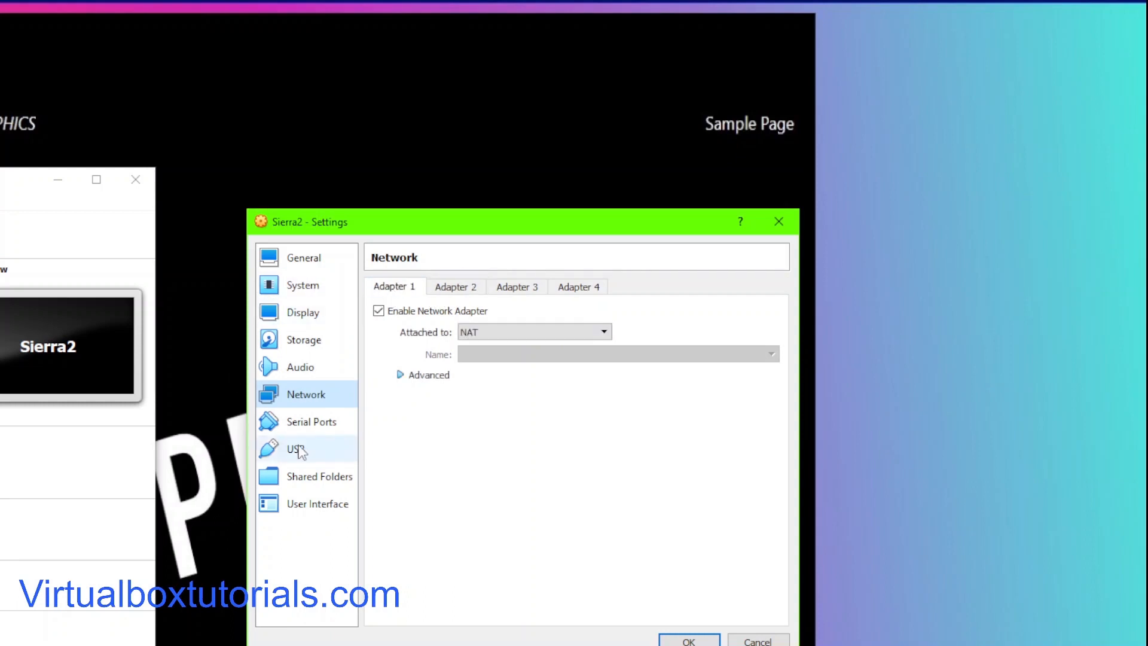
{"action": "left_click", "coordinate": [303, 424]}
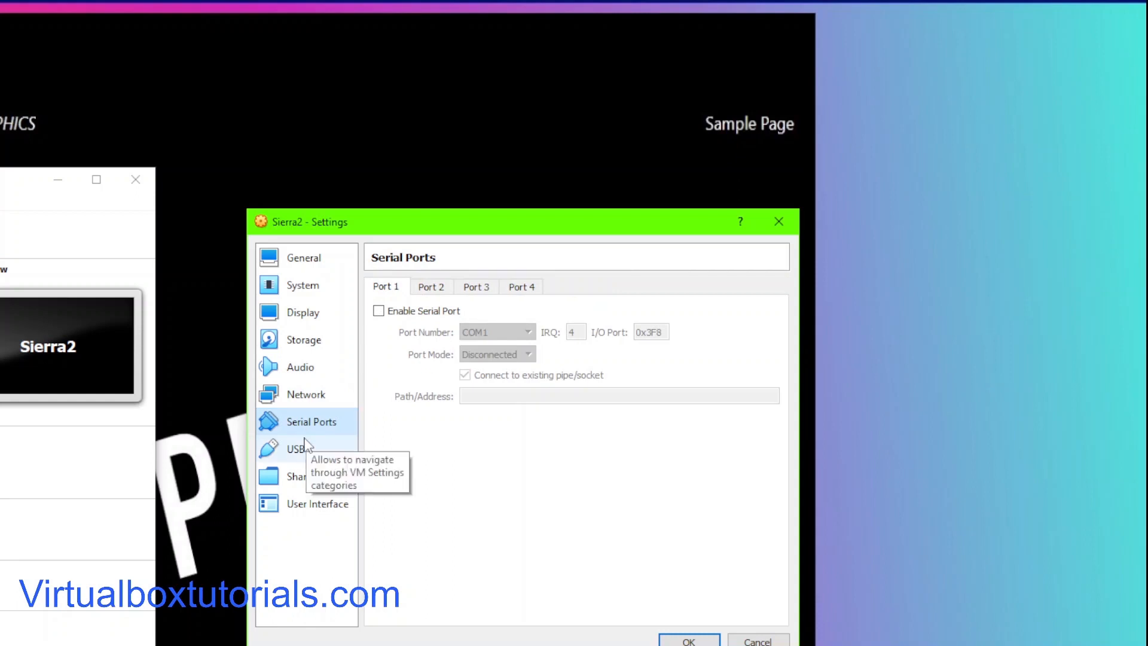
{"action": "left_click", "coordinate": [282, 454]}
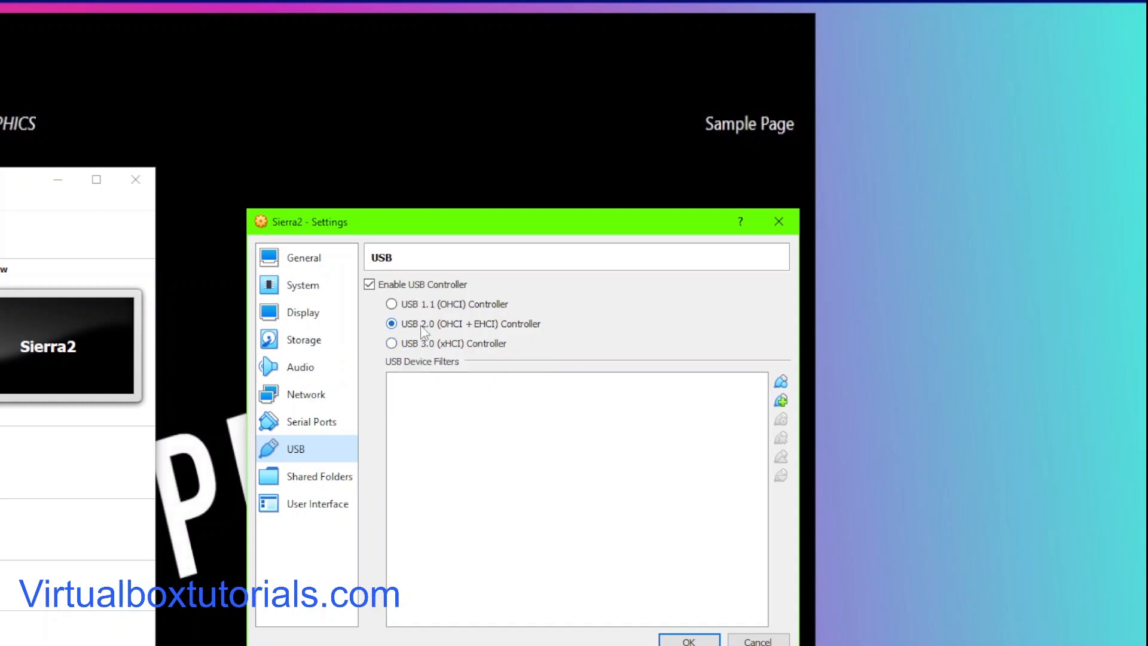
{"action": "left_click", "coordinate": [316, 478]}
{"action": "left_click", "coordinate": [311, 507]}
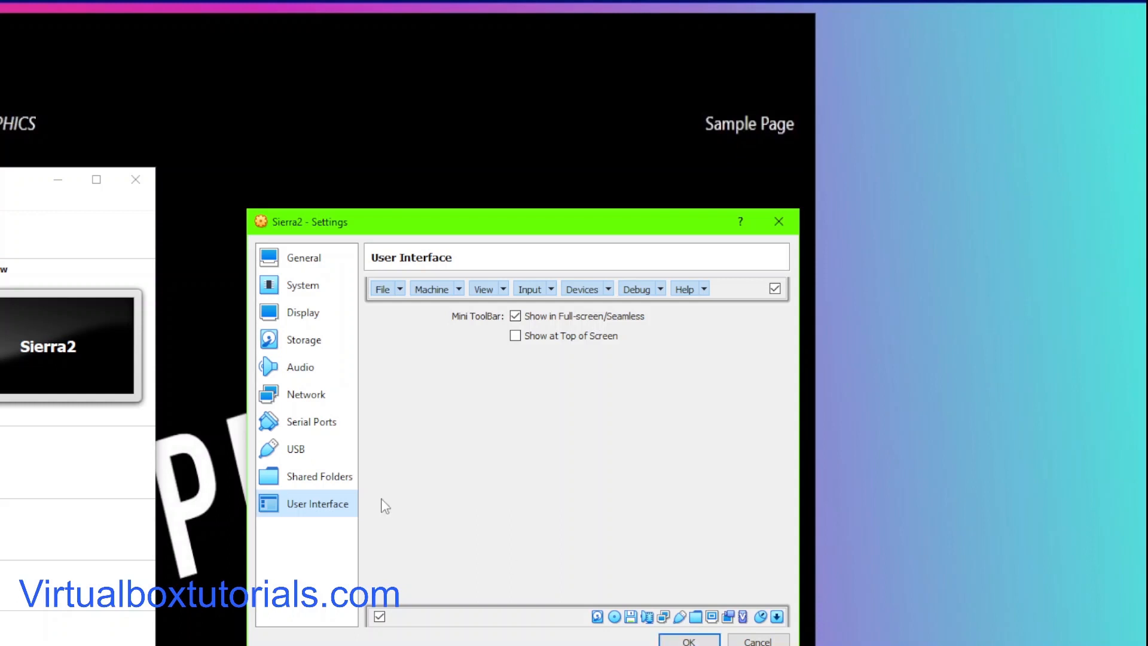
Step: Recheck the General, System, Display, Storage and remaining settings pages, then save the Sierra2 settings
{"action": "left_click", "coordinate": [310, 256]}
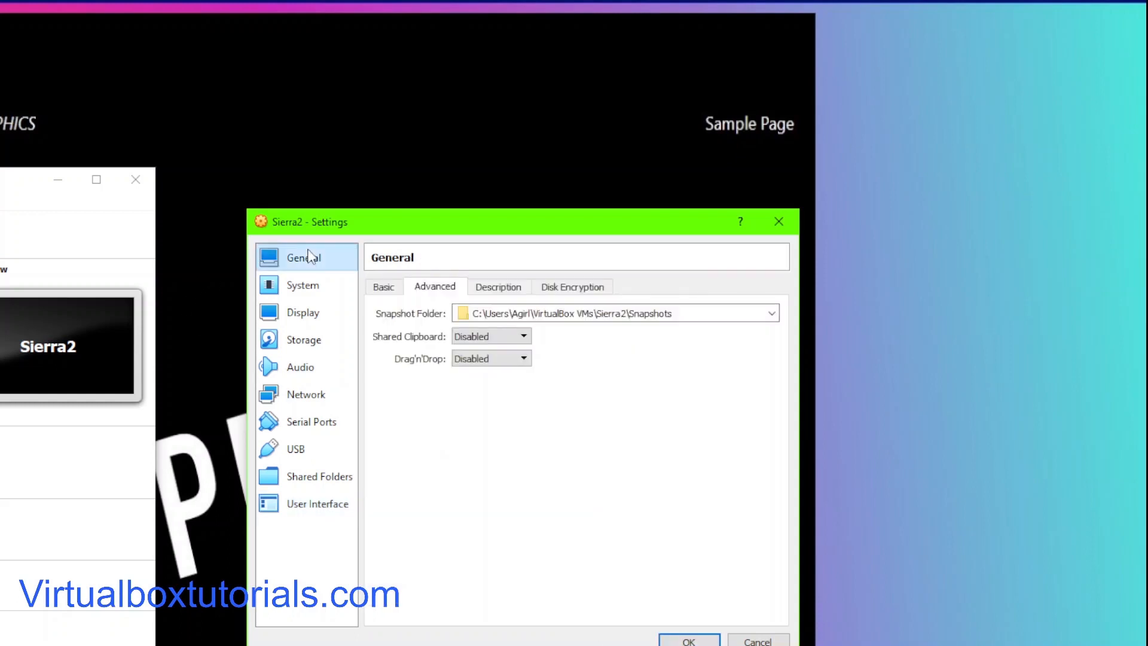
{"action": "left_click", "coordinate": [305, 292]}
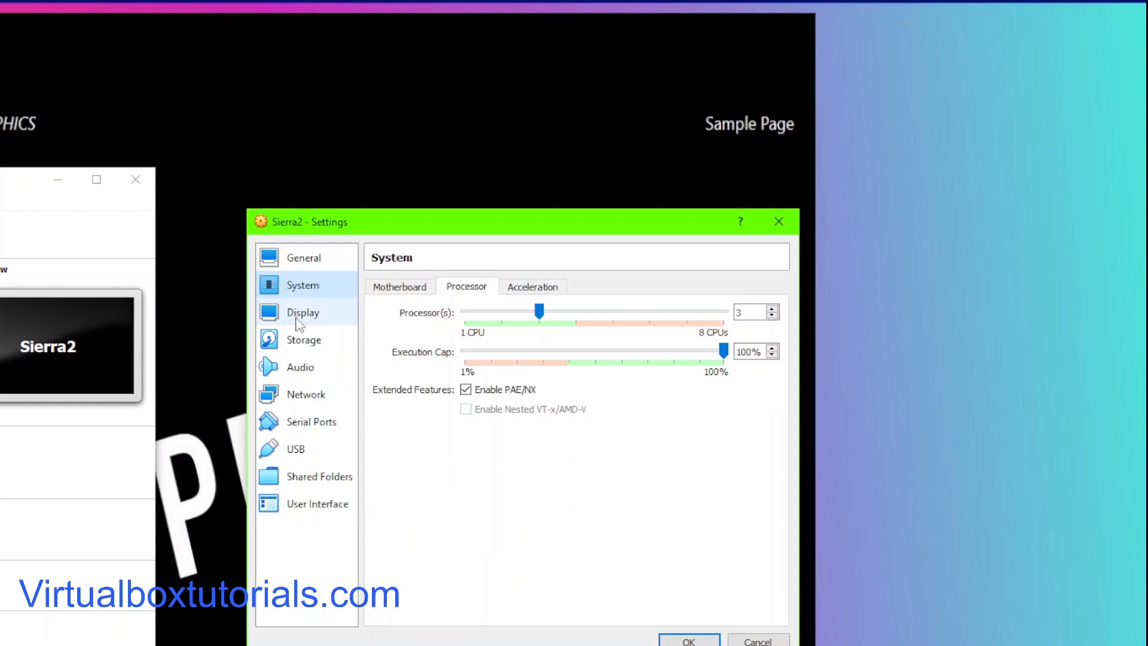
{"action": "left_click", "coordinate": [299, 316]}
{"action": "left_click", "coordinate": [299, 347]}
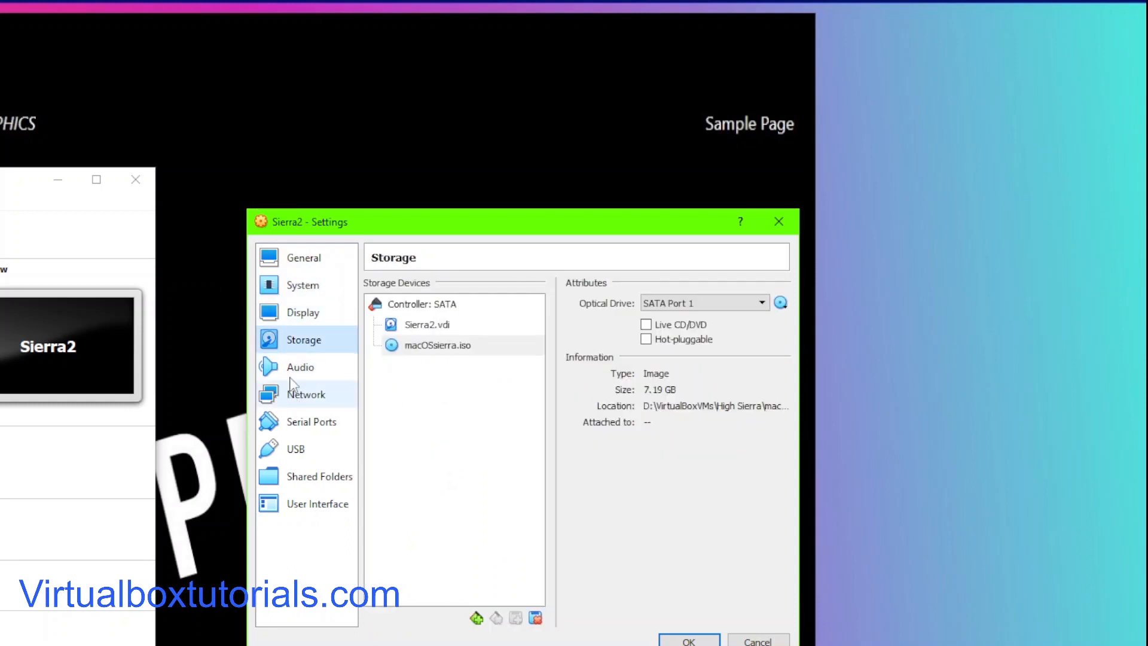
{"action": "left_click", "coordinate": [296, 373]}
{"action": "left_click", "coordinate": [308, 398]}
{"action": "left_click", "coordinate": [302, 426]}
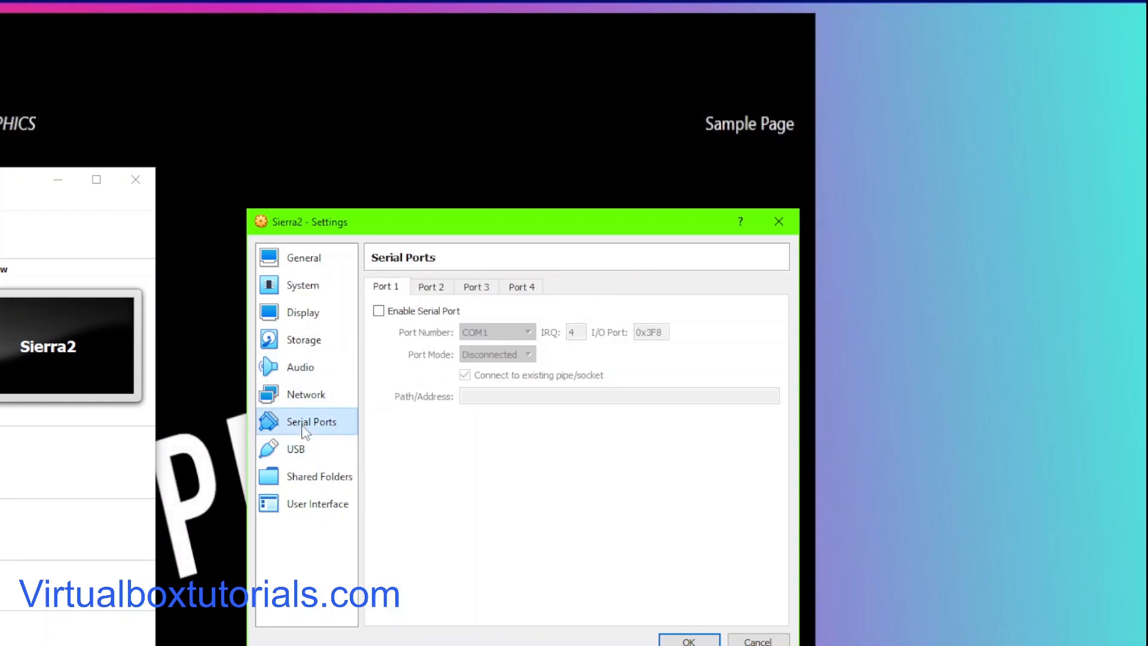
{"action": "left_click", "coordinate": [301, 479]}
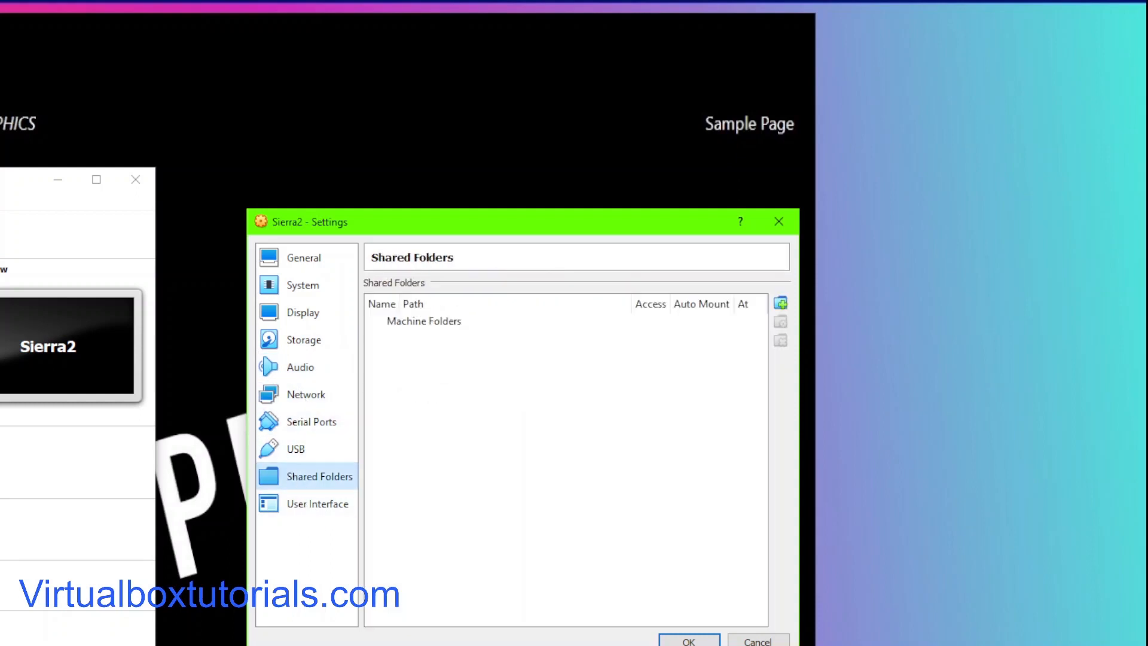
{"action": "left_click", "coordinate": [691, 641]}
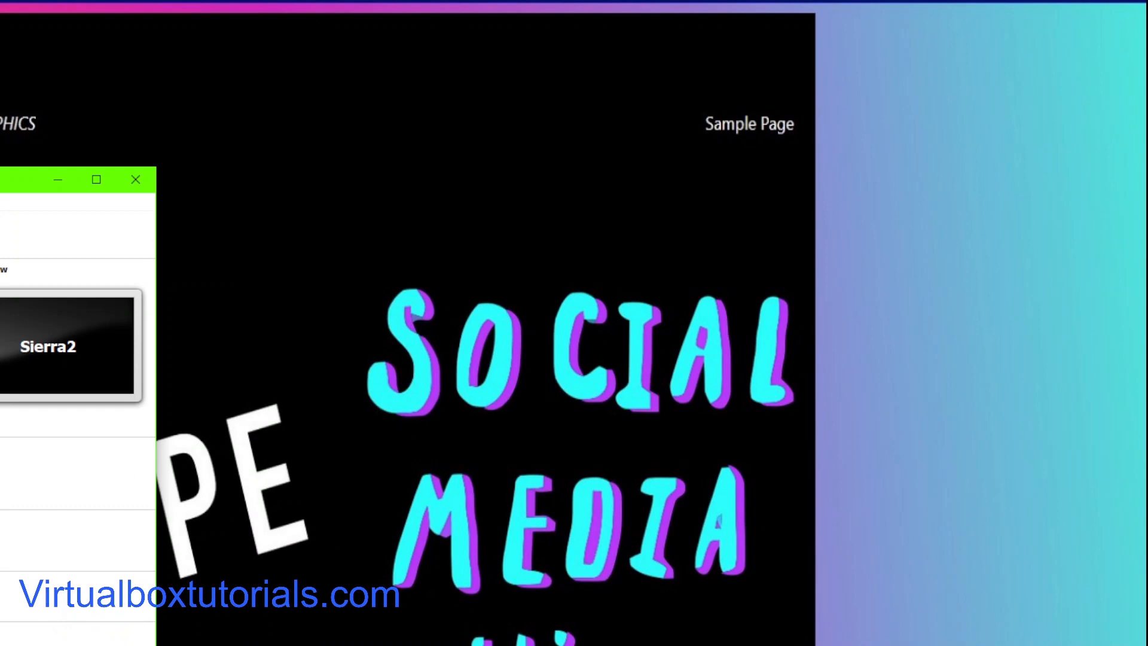
{"action": "type", "text": "1"}
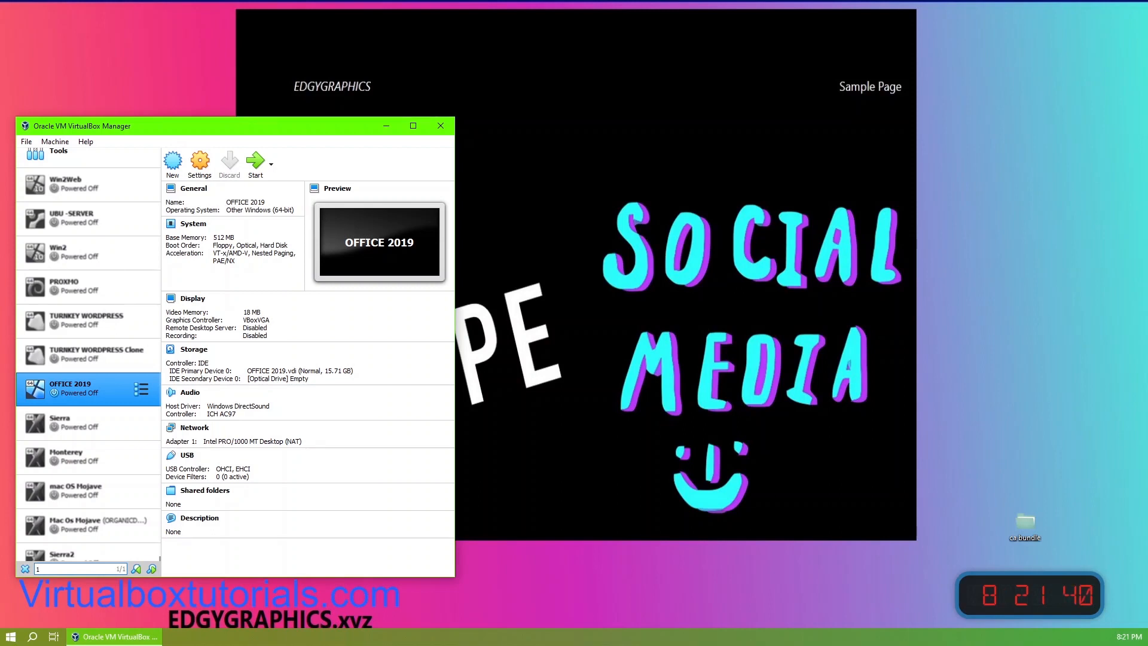
{"action": "key", "text": "Escape"}
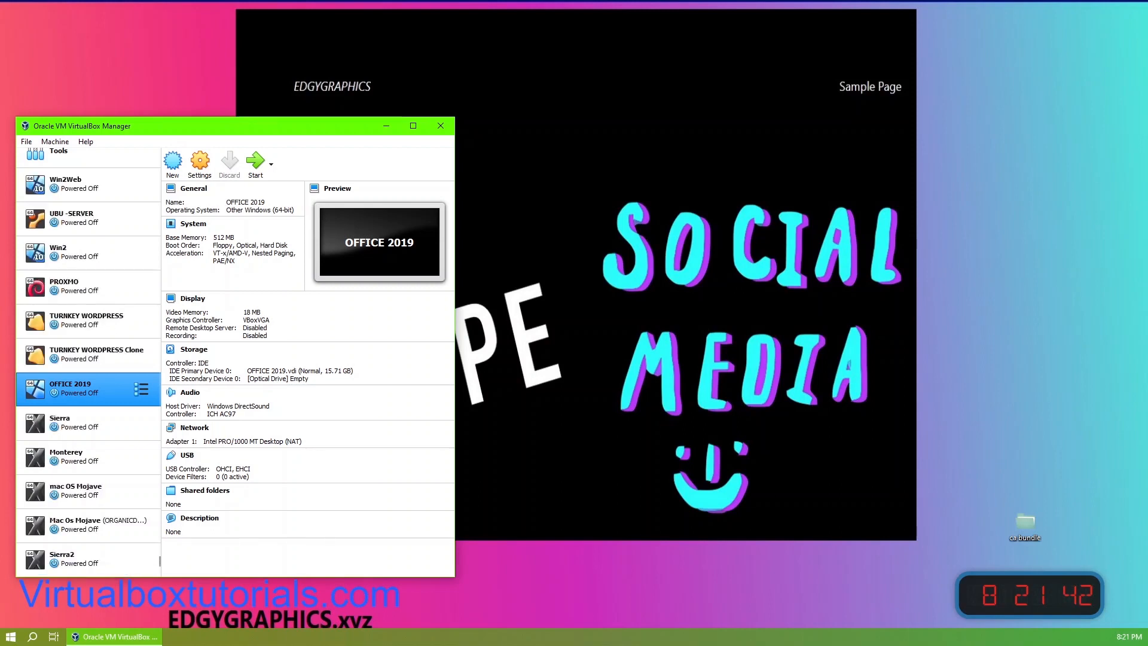
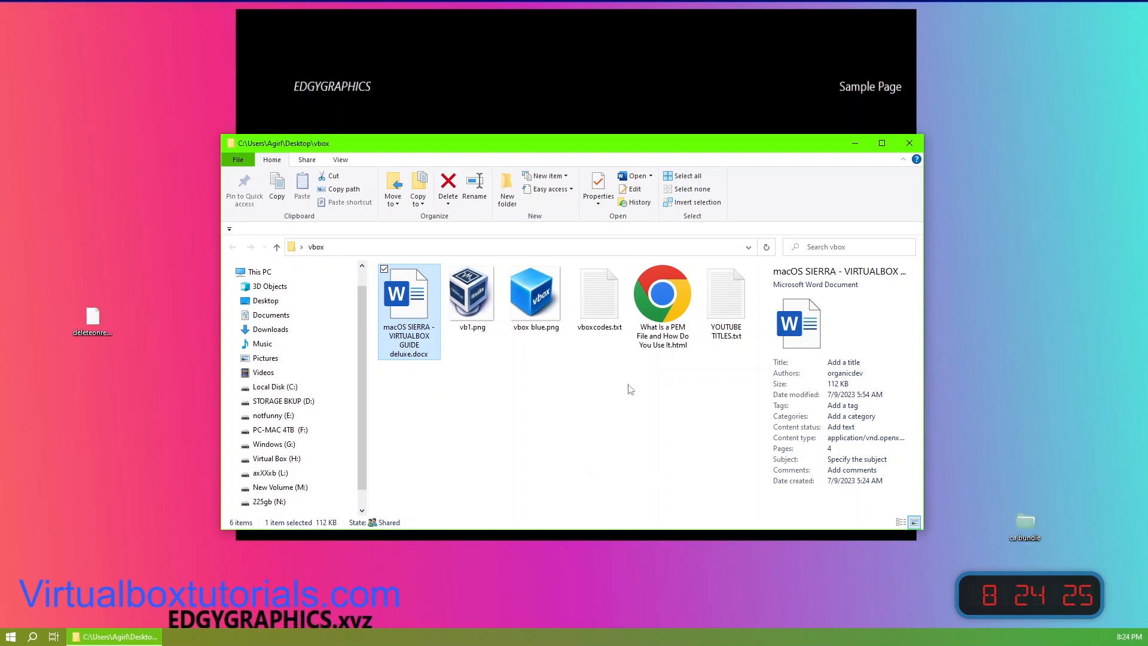
Step: Open the macOS SIERRA - VIRTUALBOX GUIDE deluxe.docx guide and close VirtualBox Manager
{"action": "double_click", "coordinate": [406, 302]}
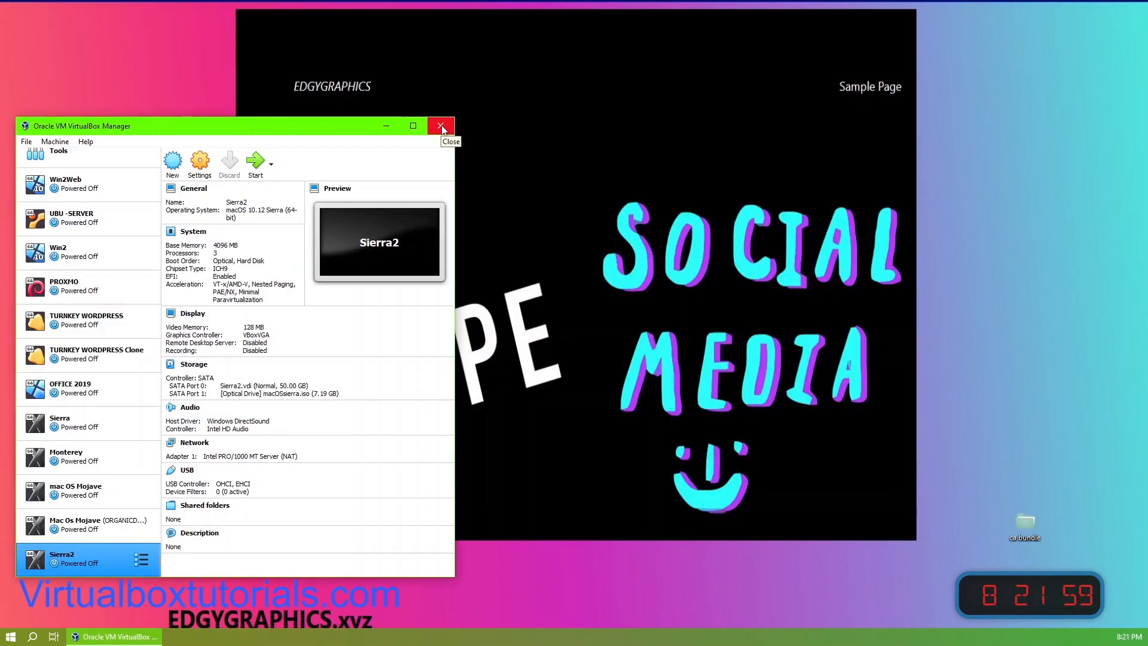
{"action": "left_click", "coordinate": [440, 127]}
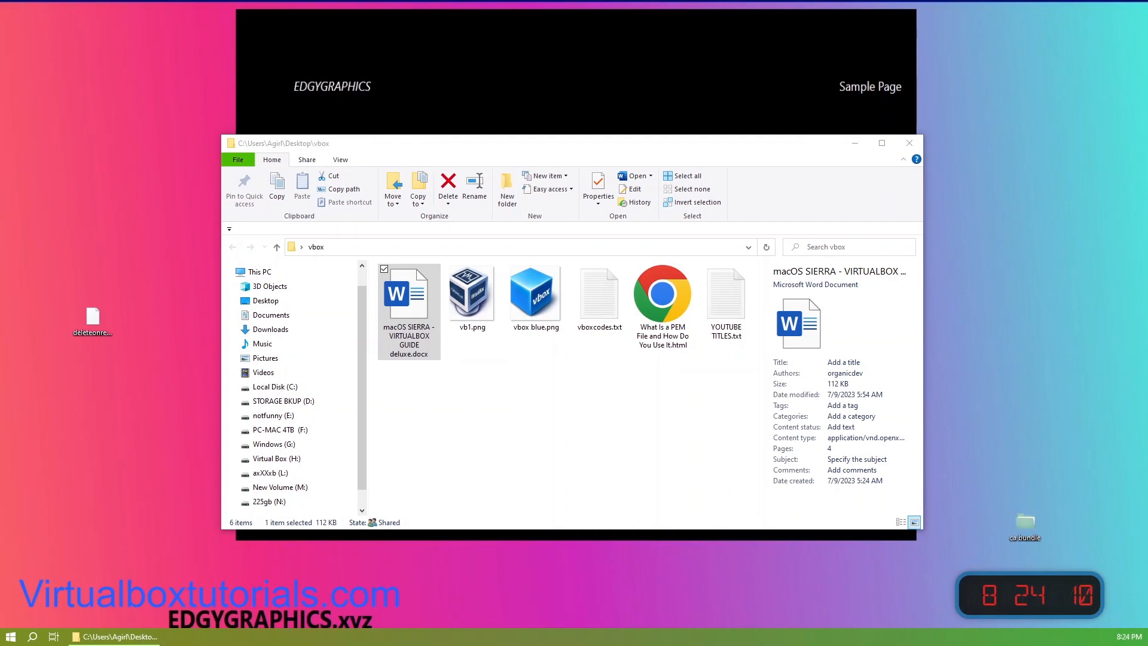
Step: Close the vbox folder window and bring the guide document's window into view
{"action": "key", "text": "alt+Tab"}
{"action": "left_click", "coordinate": [909, 144]}
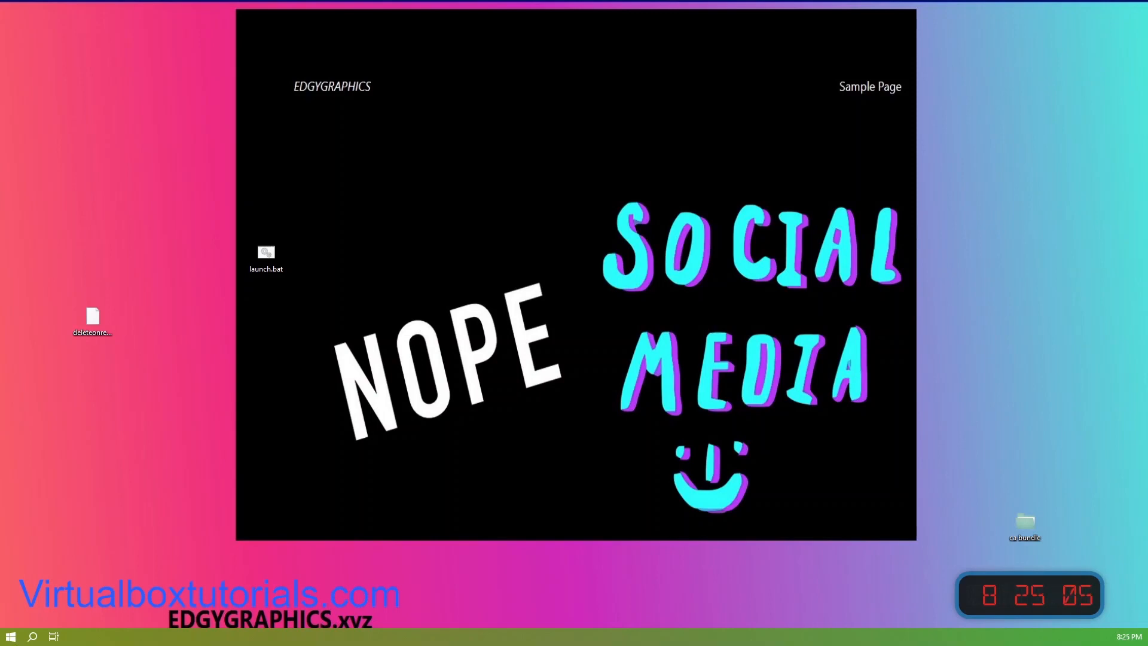
{"action": "left_click_drag", "start_coordinate": [0, 134], "coordinate": [701, 107]}
{"action": "left_click_drag", "start_coordinate": [0, 59], "coordinate": [699, 108]}
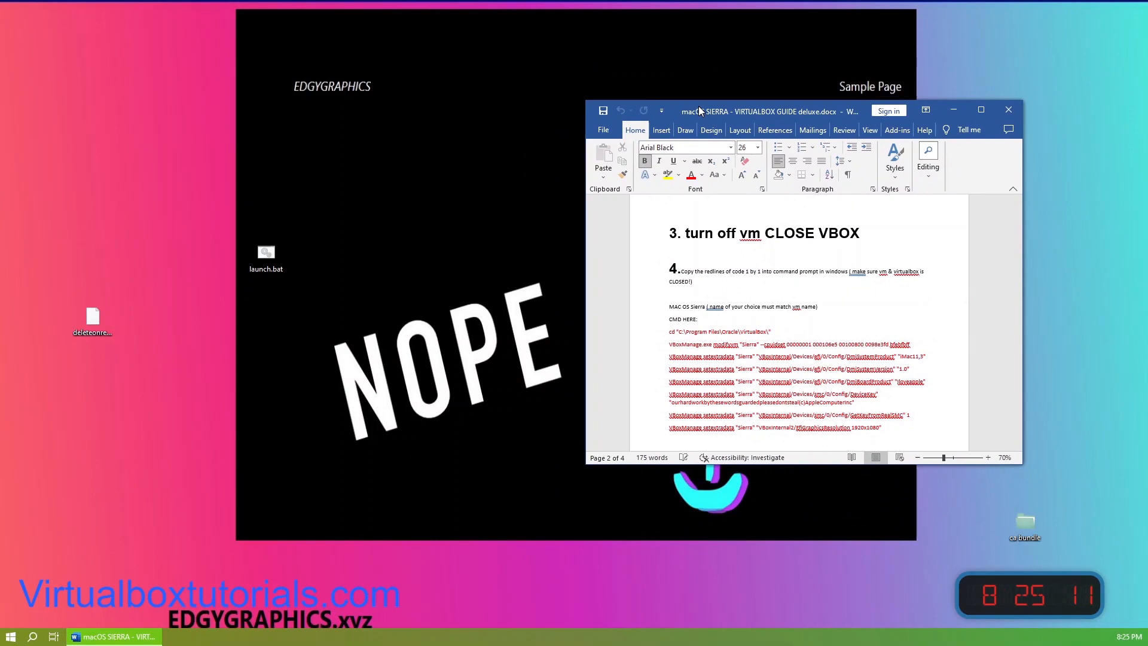
Step: Open an administrator Command Prompt from launch.bat and place it beside the guide
{"action": "left_click", "coordinate": [264, 232]}
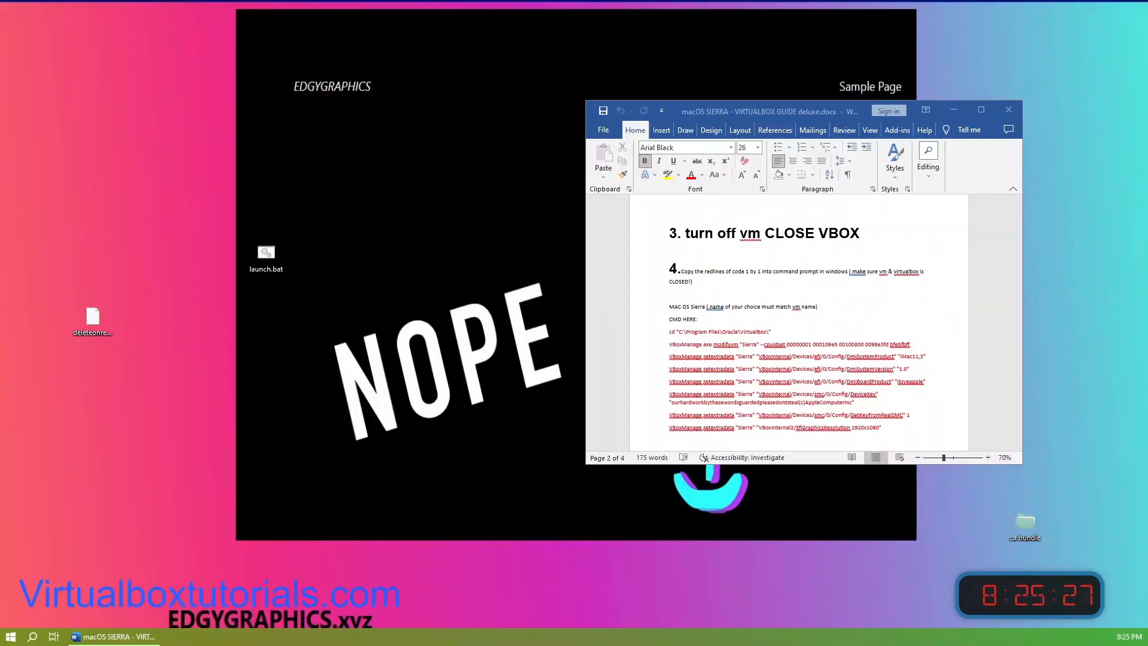
{"action": "left_click_drag", "start_coordinate": [0, 195], "coordinate": [292, 175]}
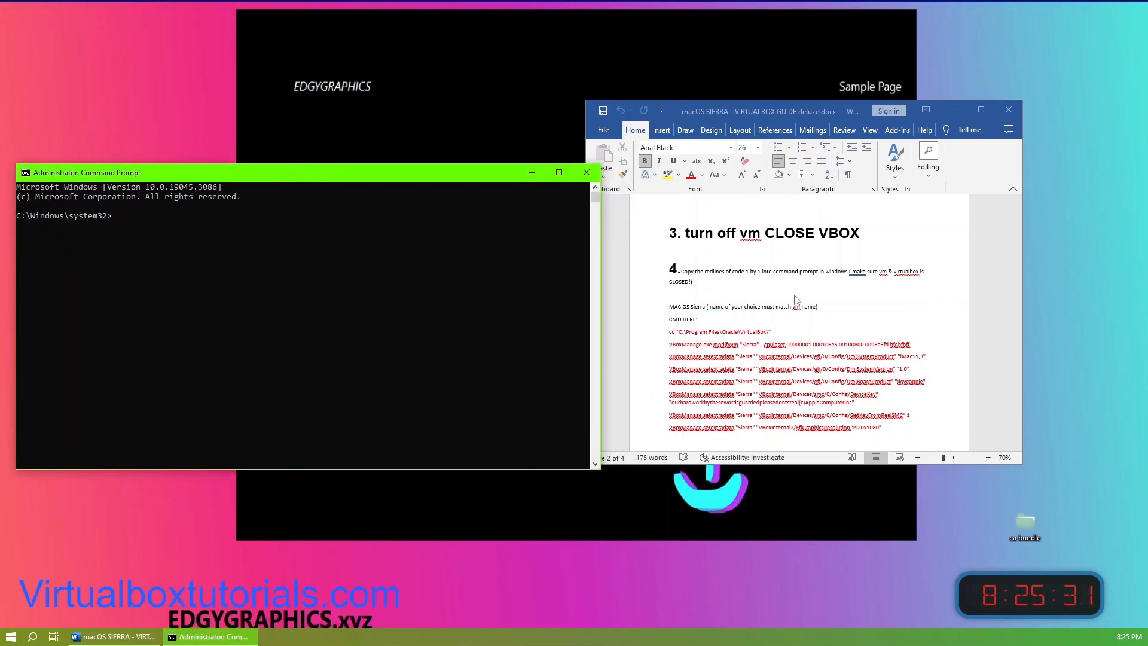
Step: Read through the guide's step 4 VBoxManage commands, enlarging the document window and zoom to read them
{"action": "scroll", "coordinate": [759, 338], "scroll_direction": "down", "scroll_amount": 1}
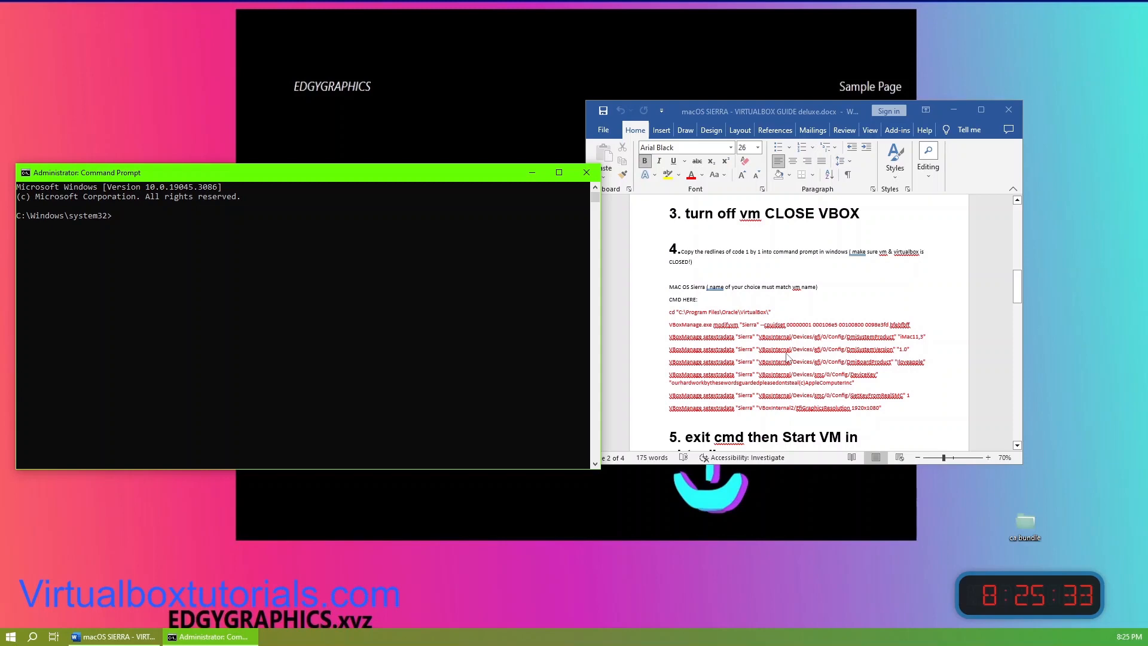
{"action": "scroll", "coordinate": [770, 363], "scroll_direction": "up", "scroll_amount": 1}
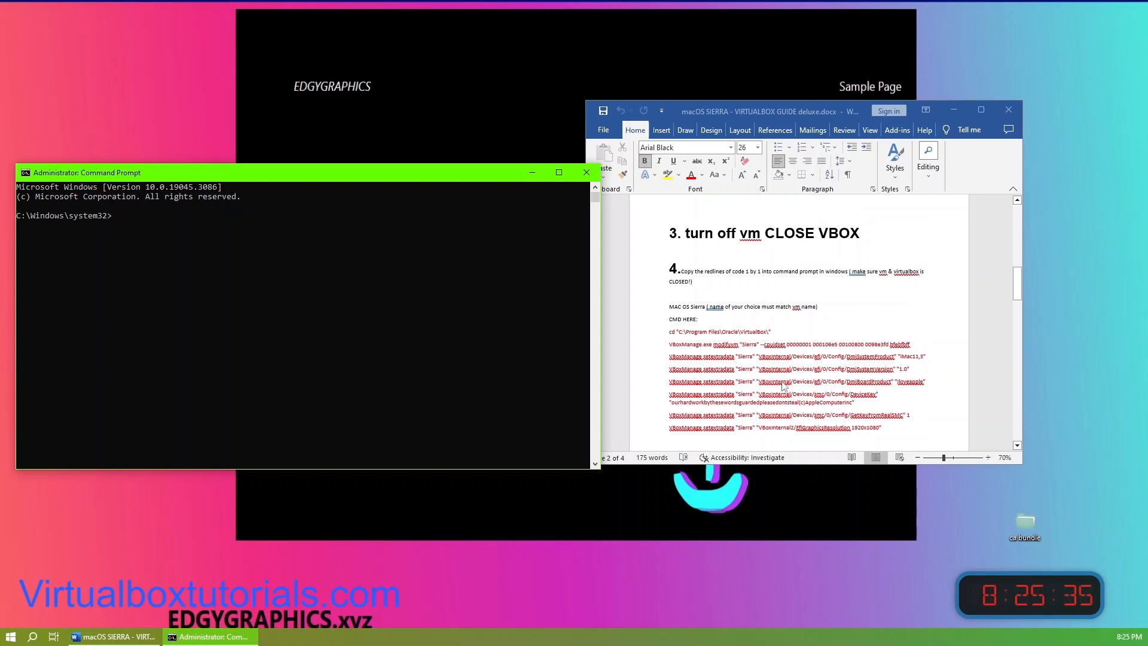
{"action": "scroll", "coordinate": [783, 382], "scroll_direction": "up", "scroll_amount": 1}
{"action": "scroll", "coordinate": [783, 382], "scroll_direction": "up", "scroll_amount": 6}
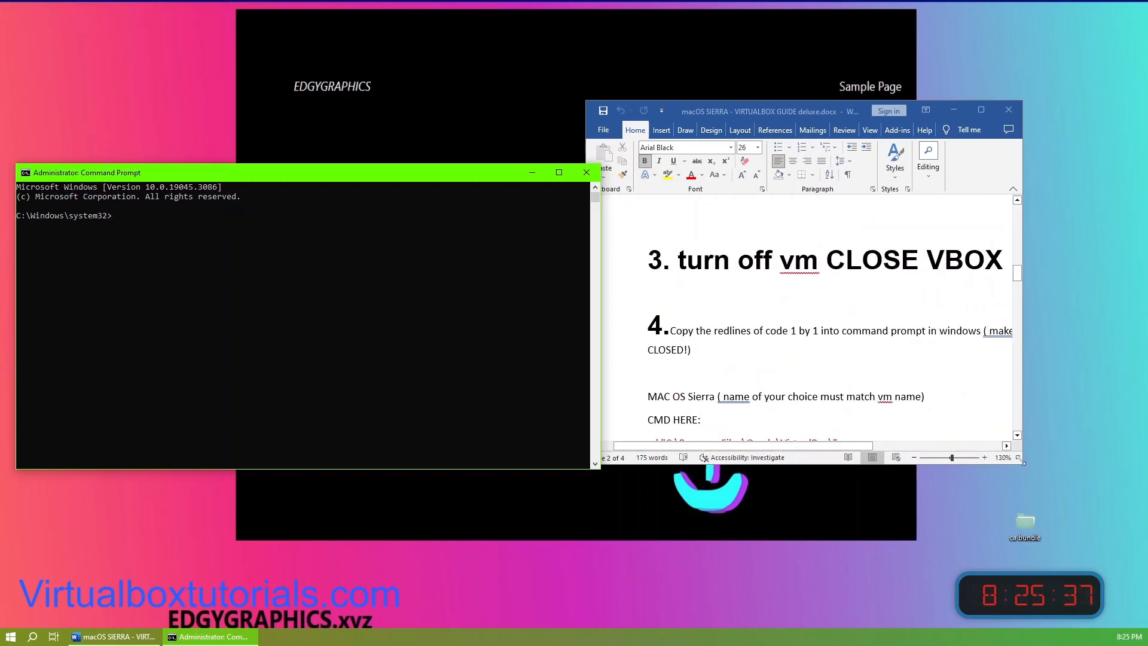
{"action": "left_click", "coordinate": [1047, 498]}
{"action": "left_click_drag", "start_coordinate": [1046, 498], "coordinate": [1109, 556]}
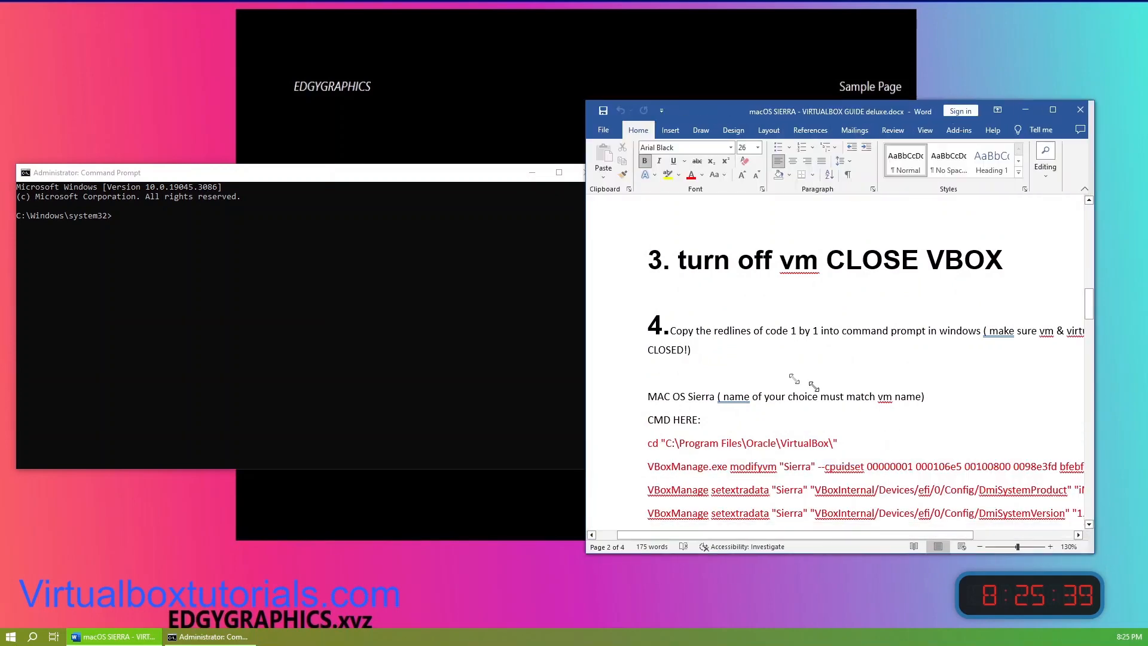
{"action": "scroll", "coordinate": [849, 414], "scroll_direction": "down", "scroll_amount": 4}
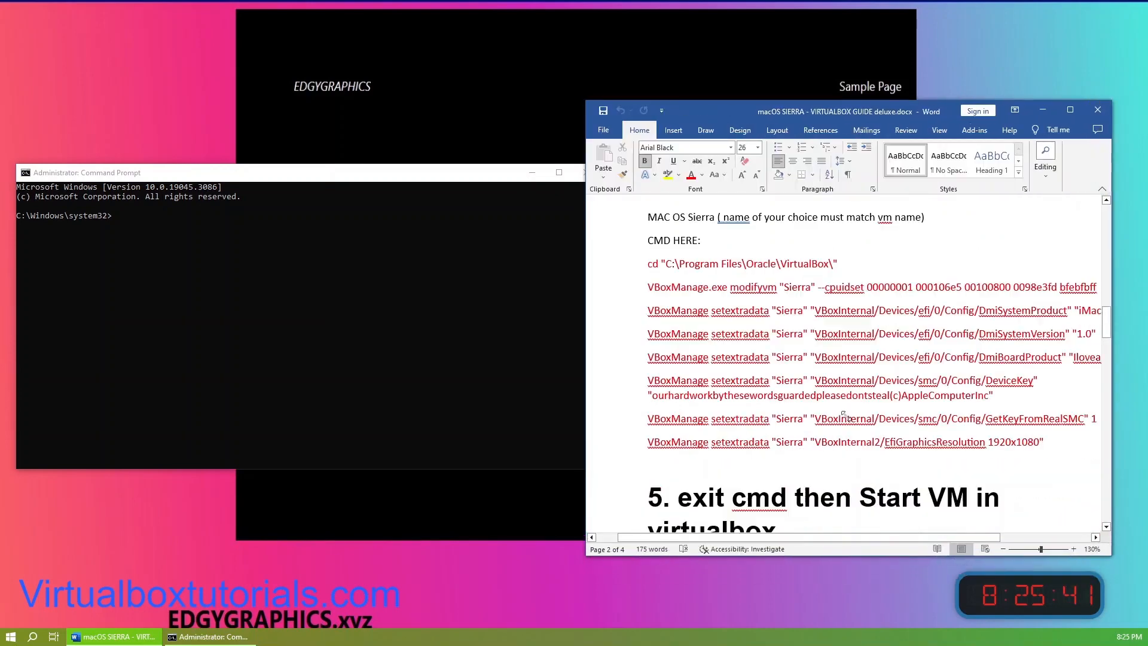
{"action": "scroll", "coordinate": [850, 414], "scroll_direction": "up", "scroll_amount": 1}
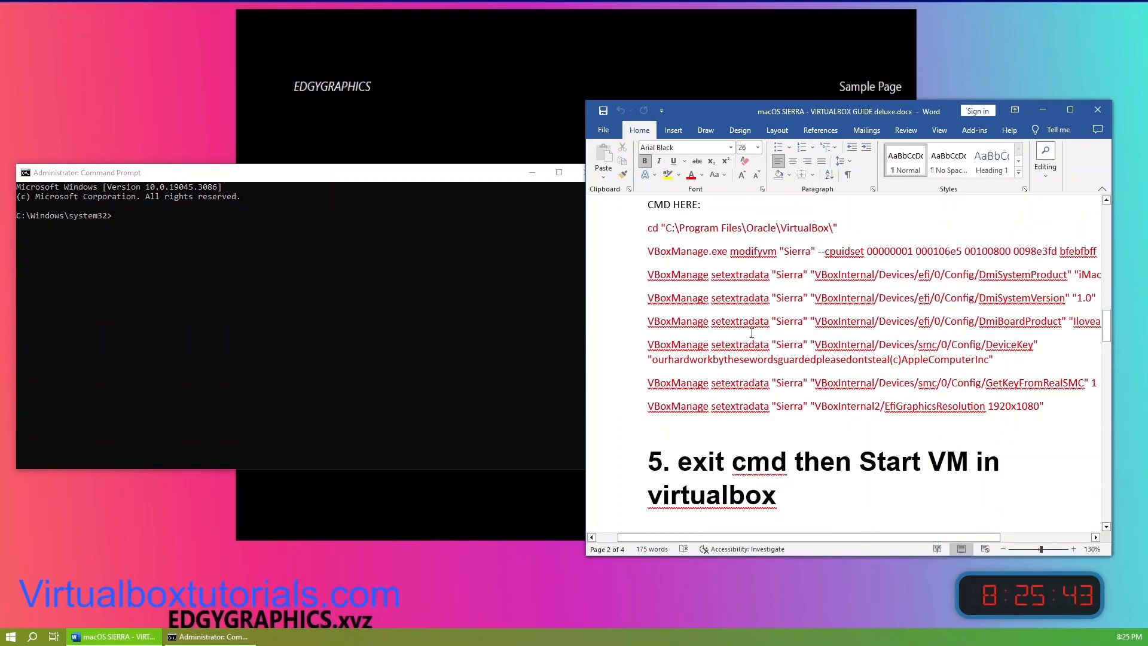
{"action": "left_click", "coordinate": [807, 261]}
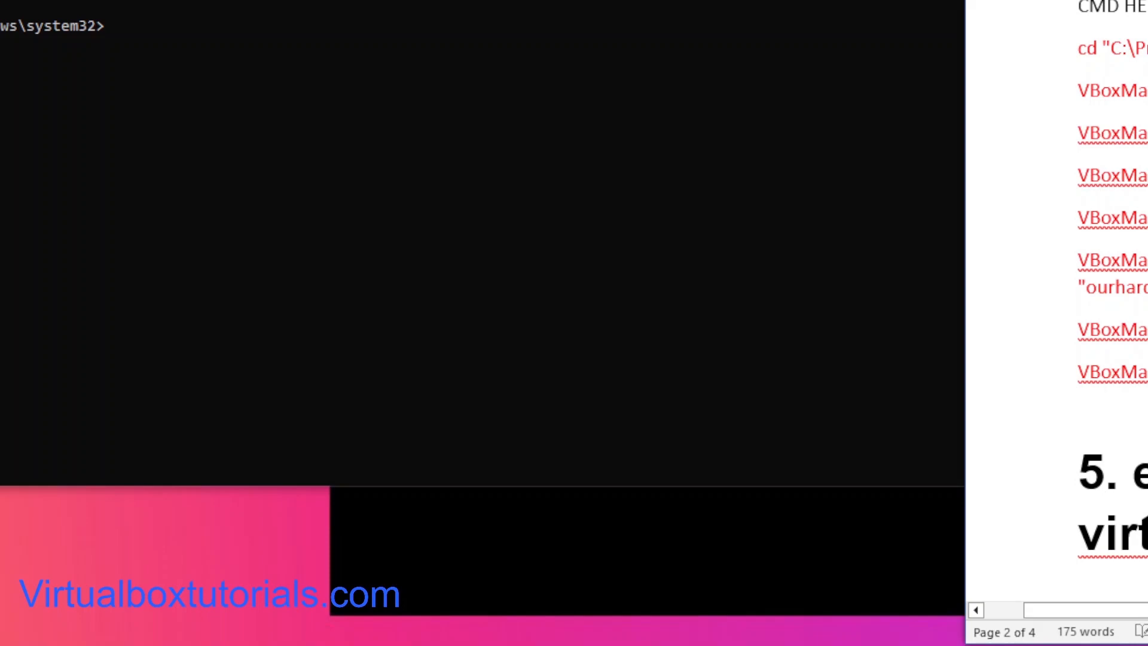
{"action": "scroll", "coordinate": [1057, 301], "scroll_direction": "down", "scroll_amount": 2}
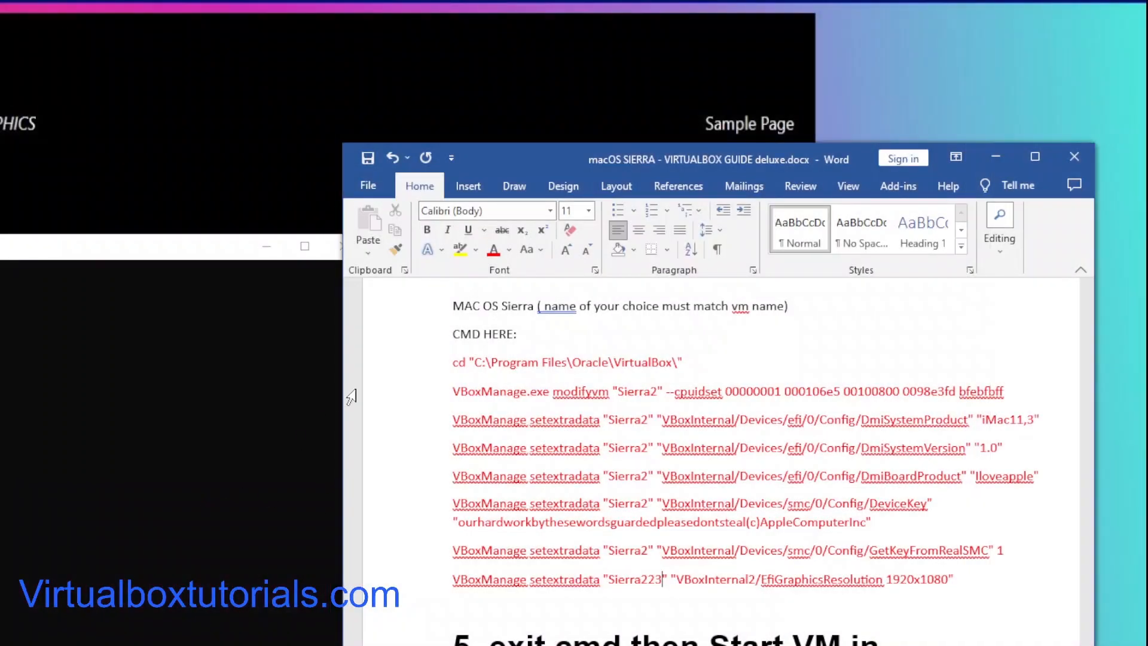
Step: Rearrange the windows and copy the line cd "C:\Program Files\Oracle\VirtualBox\" from the guide
{"action": "left_click_drag", "start_coordinate": [525, 154], "coordinate": [627, 24]}
{"action": "left_click_drag", "start_coordinate": [95, 251], "coordinate": [388, 480]}
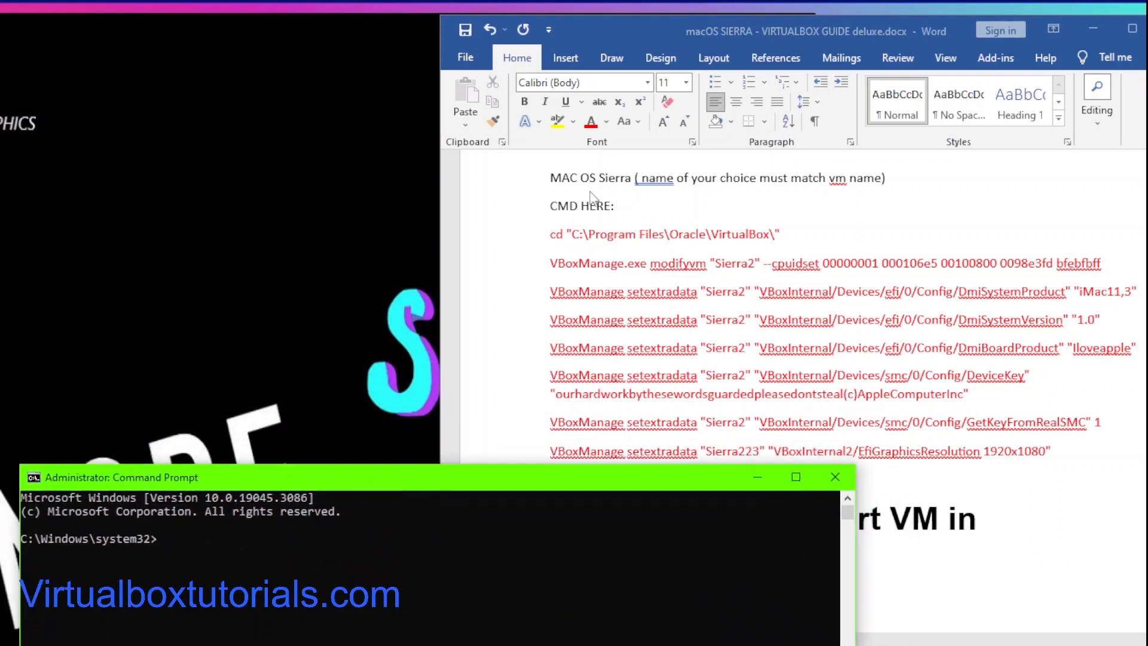
{"action": "left_click_drag", "start_coordinate": [794, 232], "coordinate": [724, 226]}
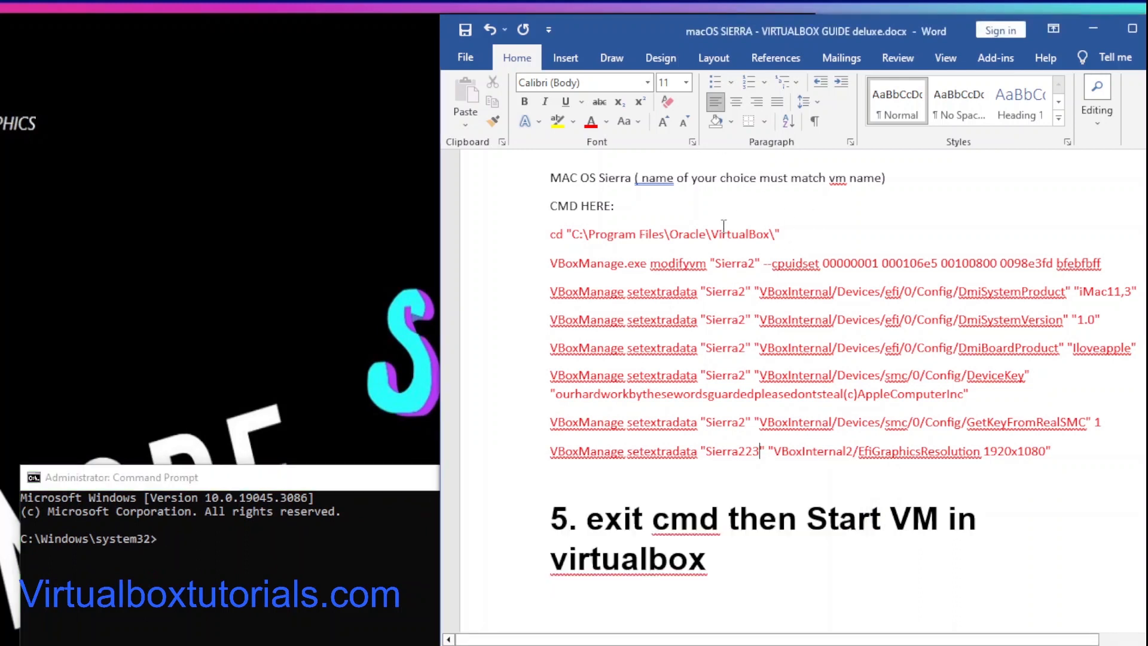
{"action": "left_click_drag", "start_coordinate": [790, 236], "coordinate": [529, 232]}
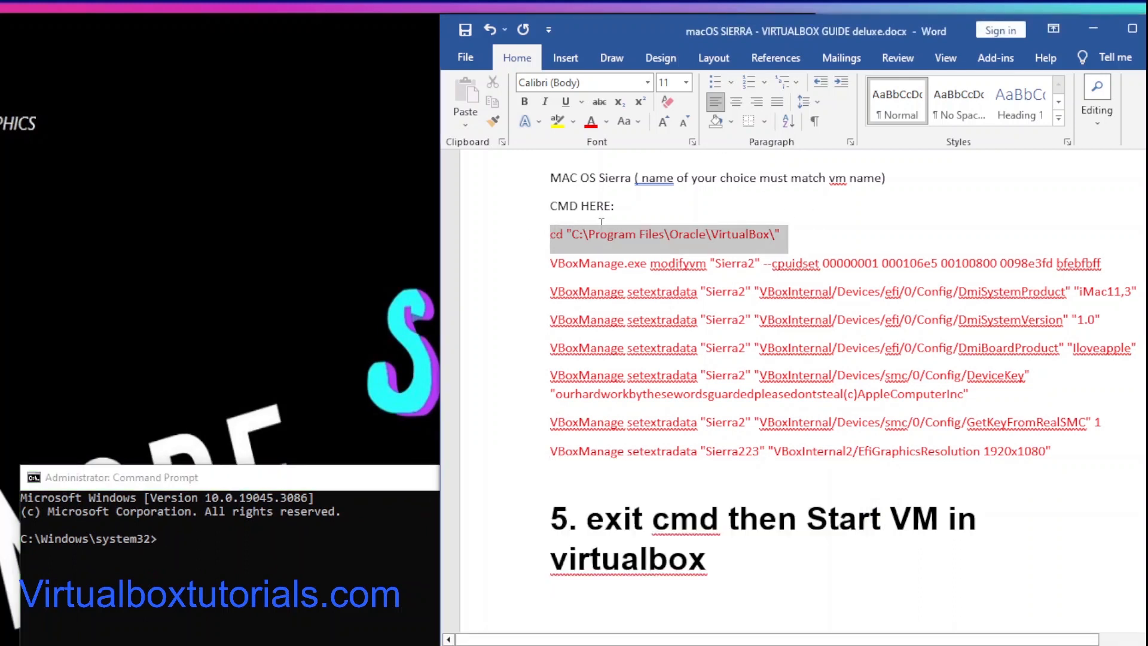
{"action": "key", "text": "ctrl+c"}
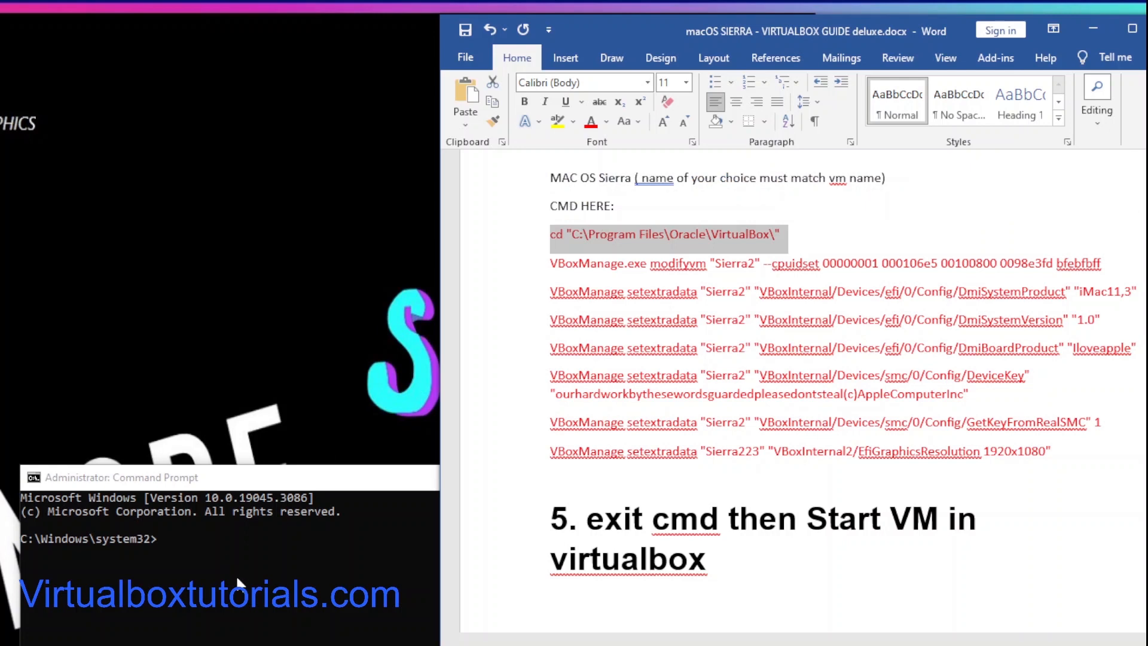
Step: Paste the cd command into the Command Prompt and run it
{"action": "left_click", "coordinate": [160, 544]}
{"action": "right_click", "coordinate": [160, 541]}
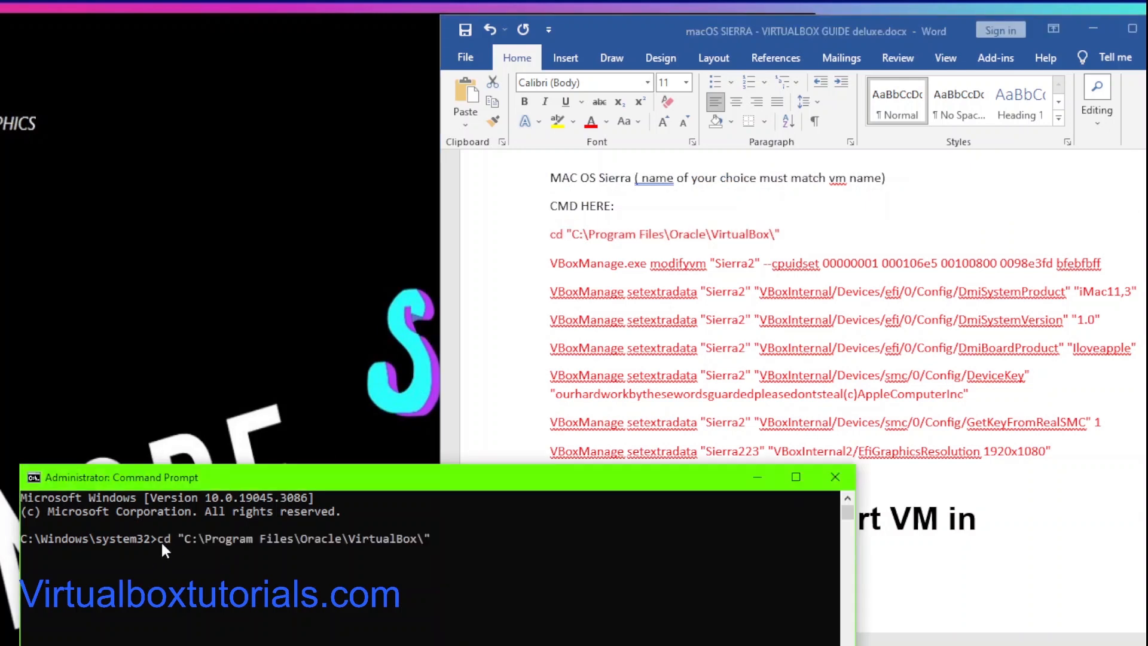
{"action": "key", "text": "Return"}
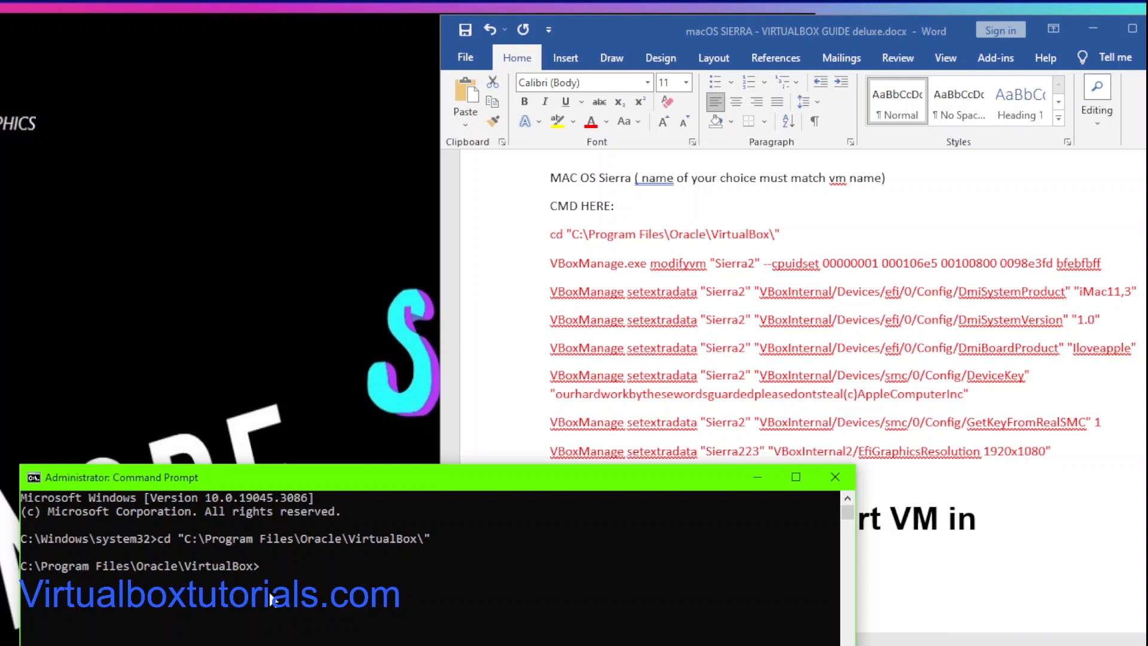
{"action": "left_click", "coordinate": [1116, 267]}
{"action": "mouse_move", "coordinate": [543, 267]}
{"action": "left_mouse_down"}
{"action": "mouse_move", "coordinate": [1102, 263]}
{"action": "mouse_move", "coordinate": [640, 236]}
{"action": "mouse_move", "coordinate": [556, 272]}
{"action": "left_mouse_up"}
{"action": "left_click", "coordinate": [1103, 263]}
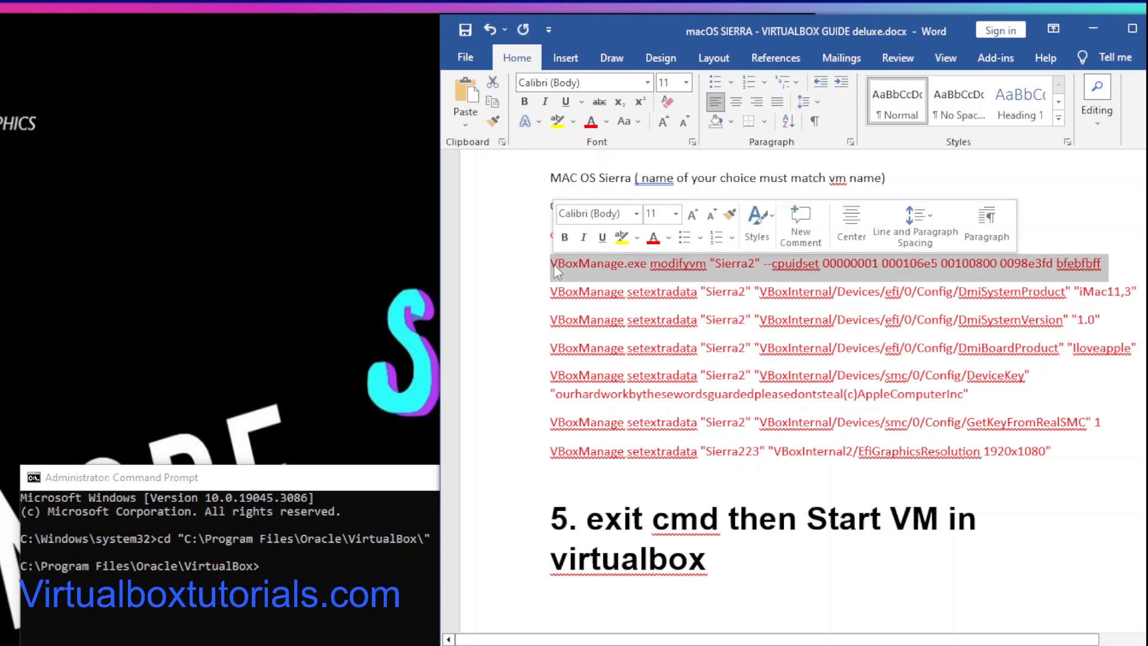
{"action": "right_click", "coordinate": [592, 263]}
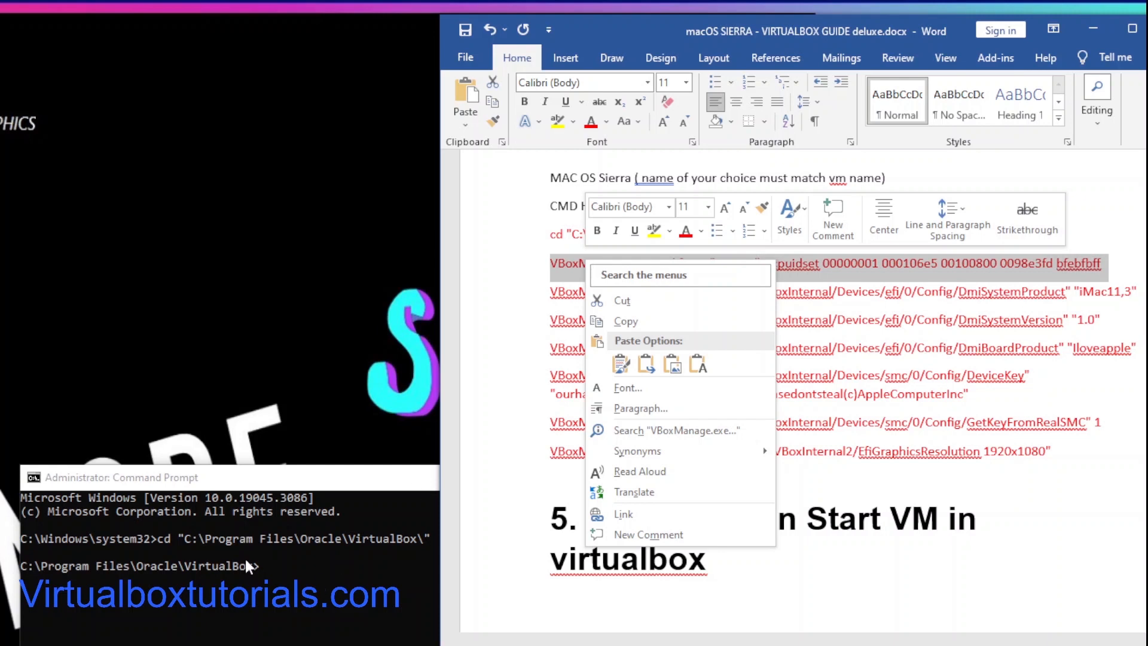
{"action": "left_click", "coordinate": [263, 569]}
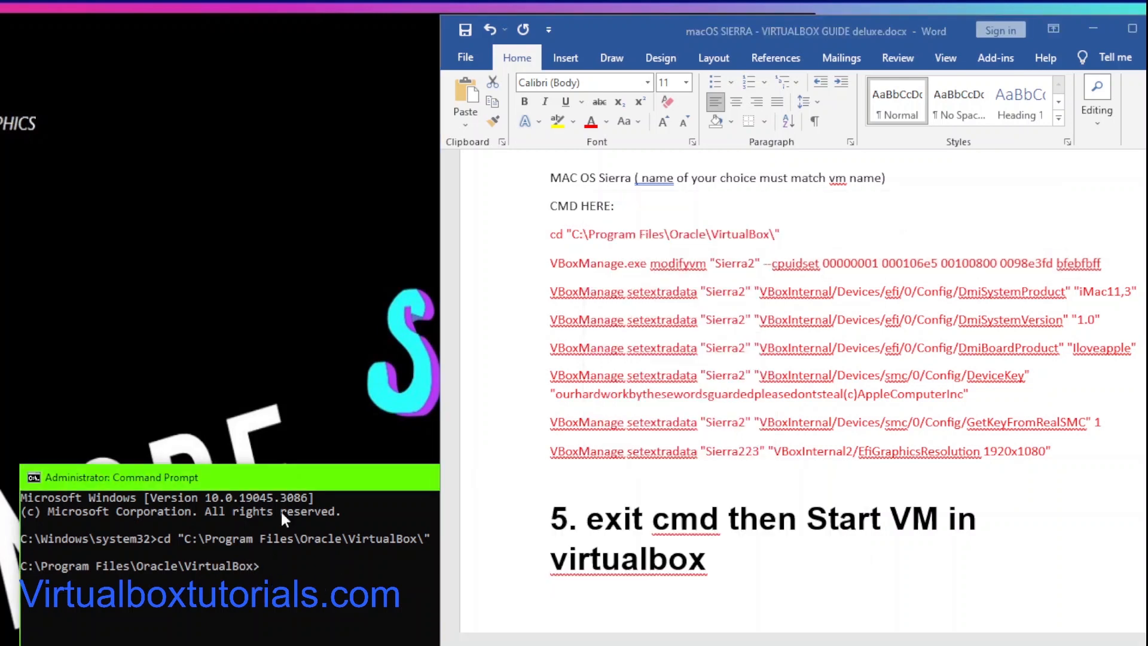
{"action": "left_click", "coordinate": [299, 473]}
{"action": "right_click", "coordinate": [263, 566]}
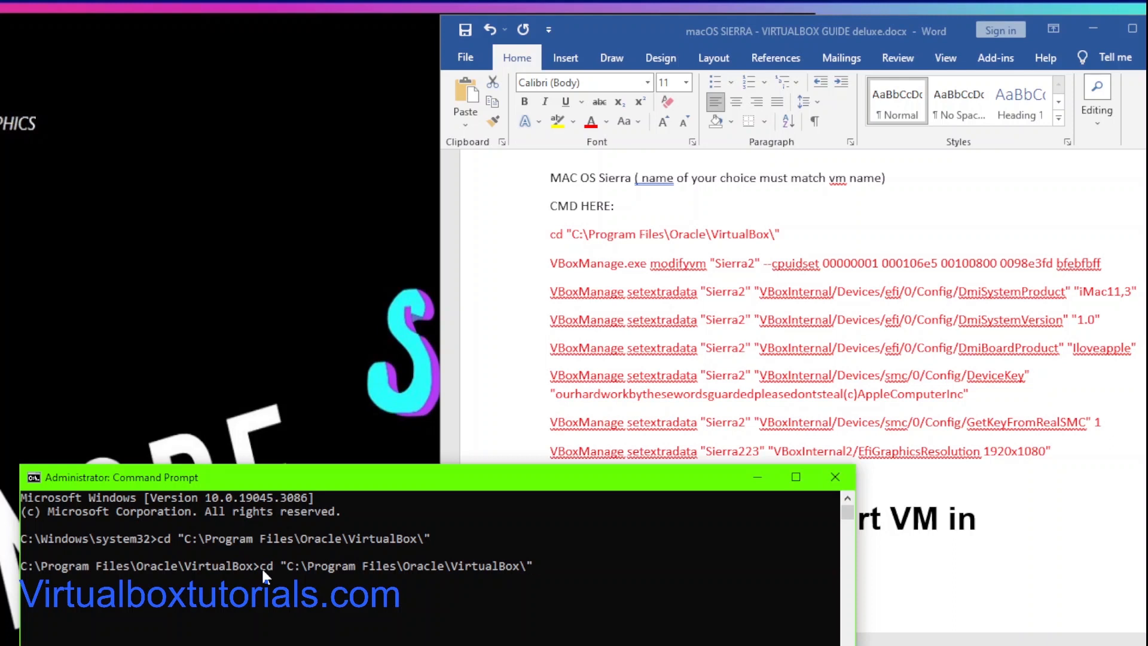
{"action": "key", "text": "ctrl+z"}
{"action": "key", "text": "BackSpace"}
{"action": "key", "text": "BackSpace"}
{"action": "key", "text": "BackSpace"}
{"action": "key", "text": "BackSpace"}
{"action": "key", "text": "BackSpace"}
{"action": "key", "text": "BackSpace"}
{"action": "key", "text": "BackSpace"}
{"action": "key", "text": "BackSpace"}
{"action": "key", "text": "BackSpace"}
{"action": "key", "text": "BackSpace"}
{"action": "key", "text": "BackSpace"}
{"action": "key", "text": "BackSpace"}
{"action": "key", "text": "BackSpace"}
{"action": "key", "text": "BackSpace"}
{"action": "key", "text": "BackSpace"}
{"action": "key", "text": "BackSpace"}
{"action": "key", "text": "BackSpace"}
{"action": "key", "text": "BackSpace"}
{"action": "key", "text": "BackSpace"}
{"action": "key", "text": "BackSpace"}
{"action": "key", "text": "BackSpace"}
{"action": "key", "text": "BackSpace"}
{"action": "key", "text": "BackSpace"}
{"action": "key", "text": "BackSpace"}
{"action": "key", "text": "BackSpace"}
{"action": "key", "text": "BackSpace"}
{"action": "key", "text": "BackSpace"}
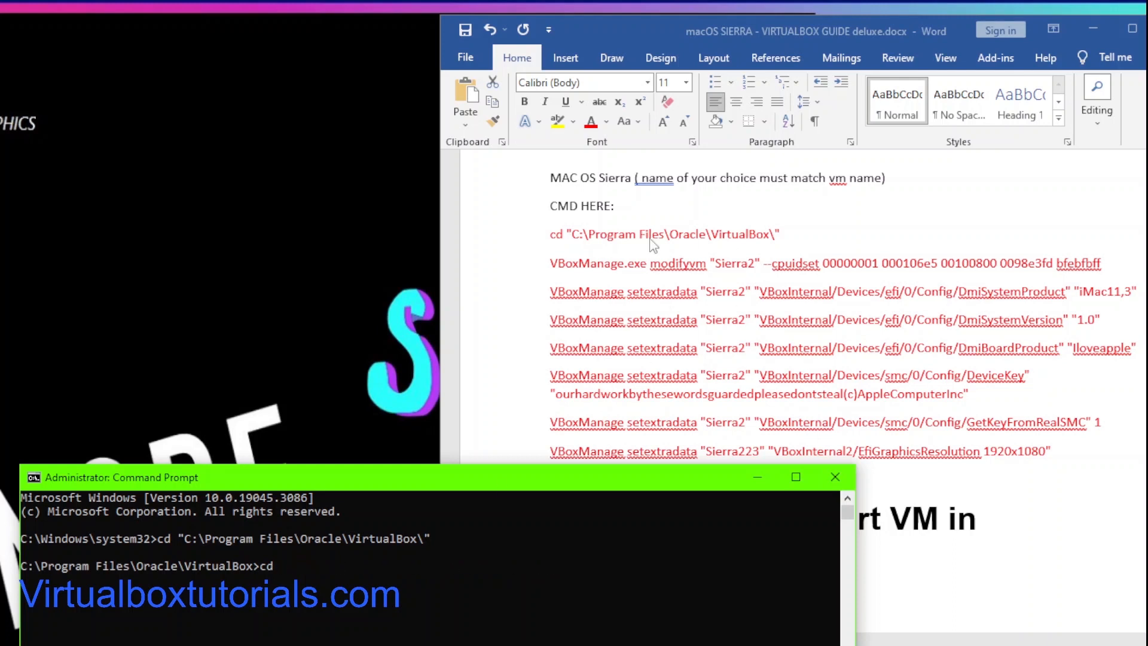
Step: Copy the VBoxManage.exe modifyvm "Sierra2" --cpuidset line from the guide
{"action": "triple_click", "coordinate": [1103, 267]}
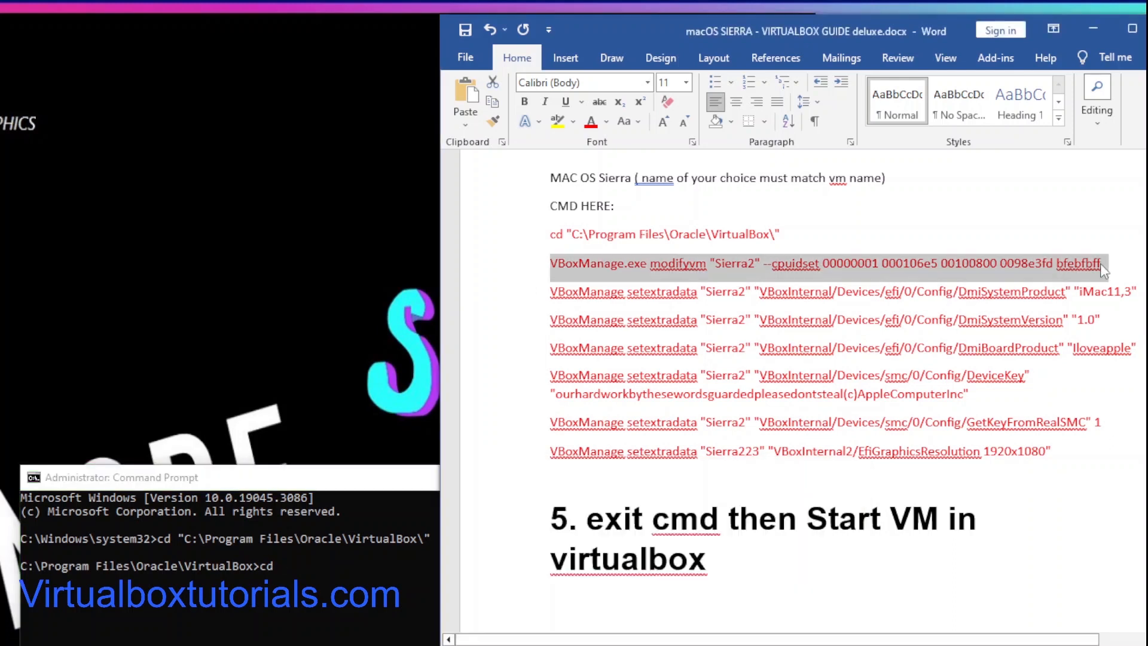
{"action": "left_click", "coordinate": [1103, 266]}
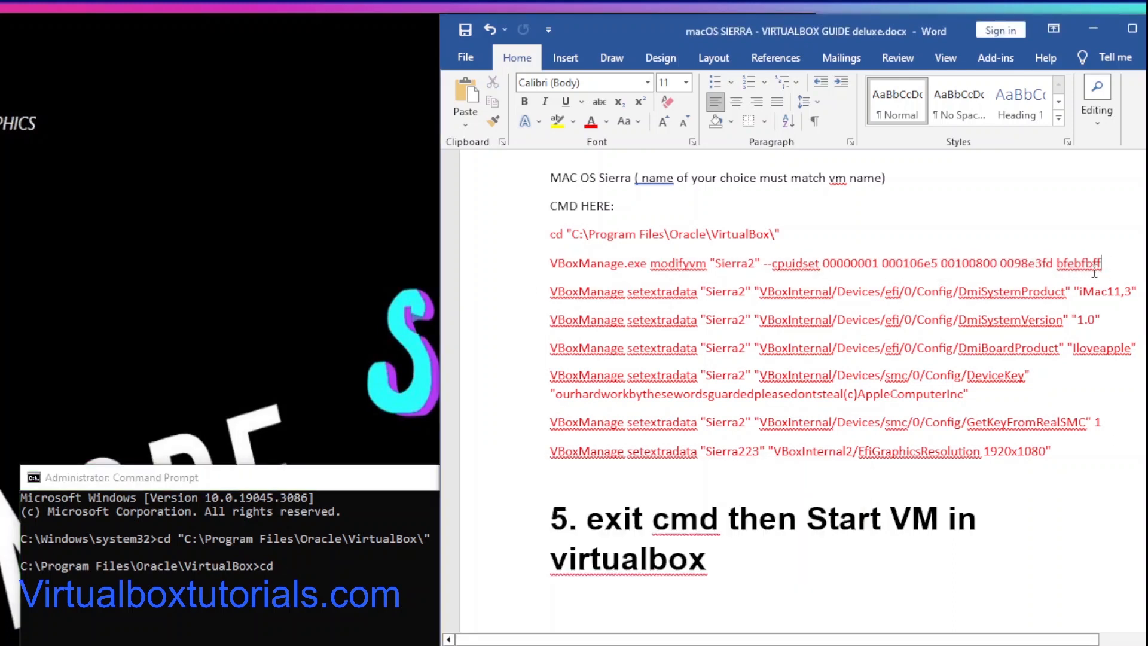
{"action": "left_click_drag", "start_coordinate": [1103, 266], "coordinate": [579, 260]}
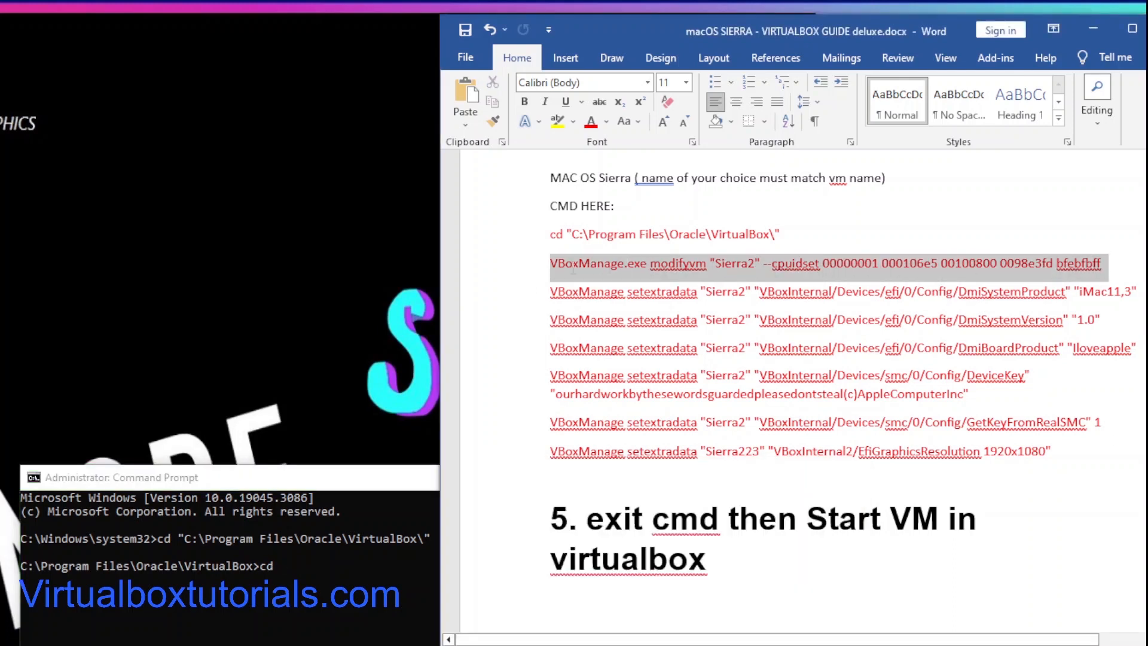
{"action": "right_click", "coordinate": [580, 264]}
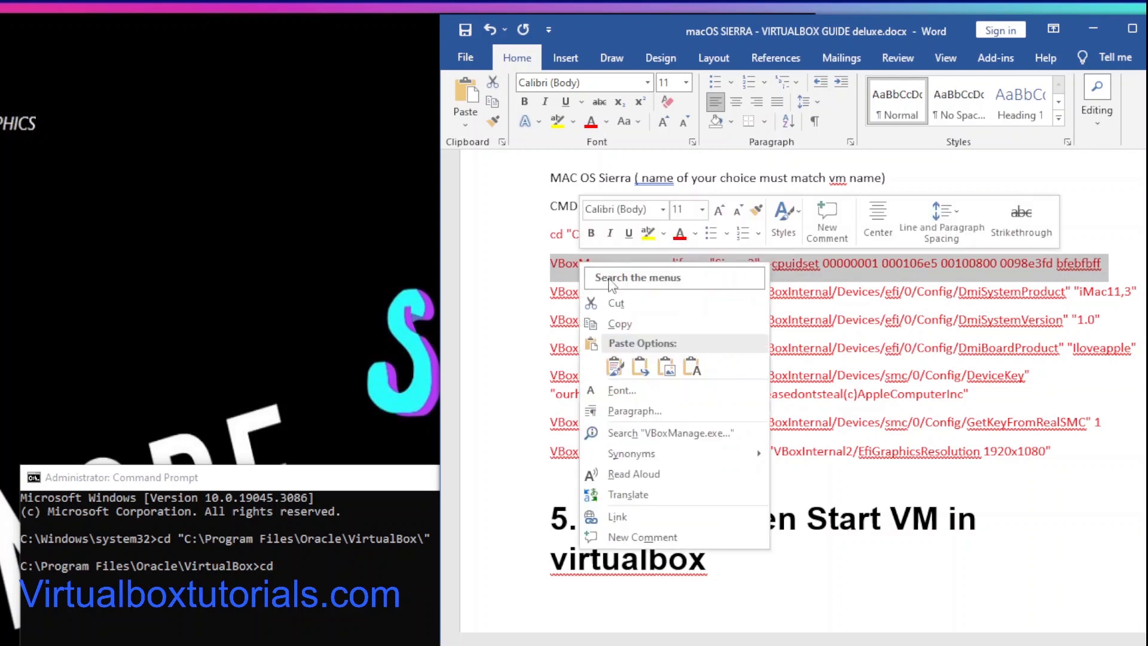
{"action": "left_click", "coordinate": [618, 324]}
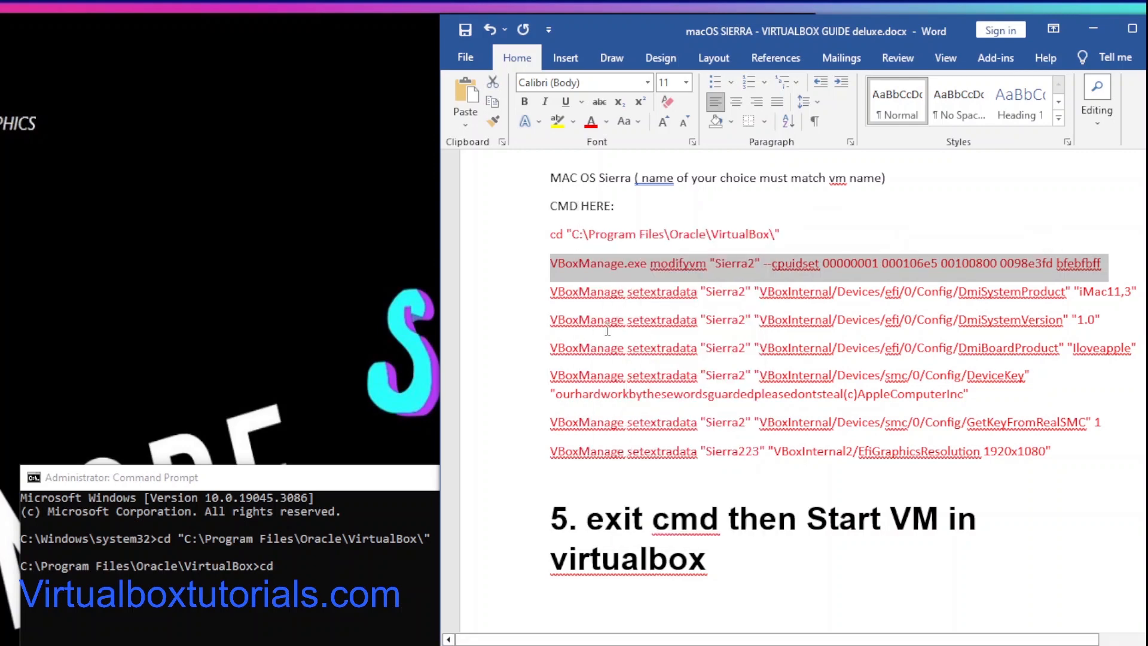
Step: Paste the modifyvm --cpuidset command into the Command Prompt and run it
{"action": "left_click", "coordinate": [275, 565]}
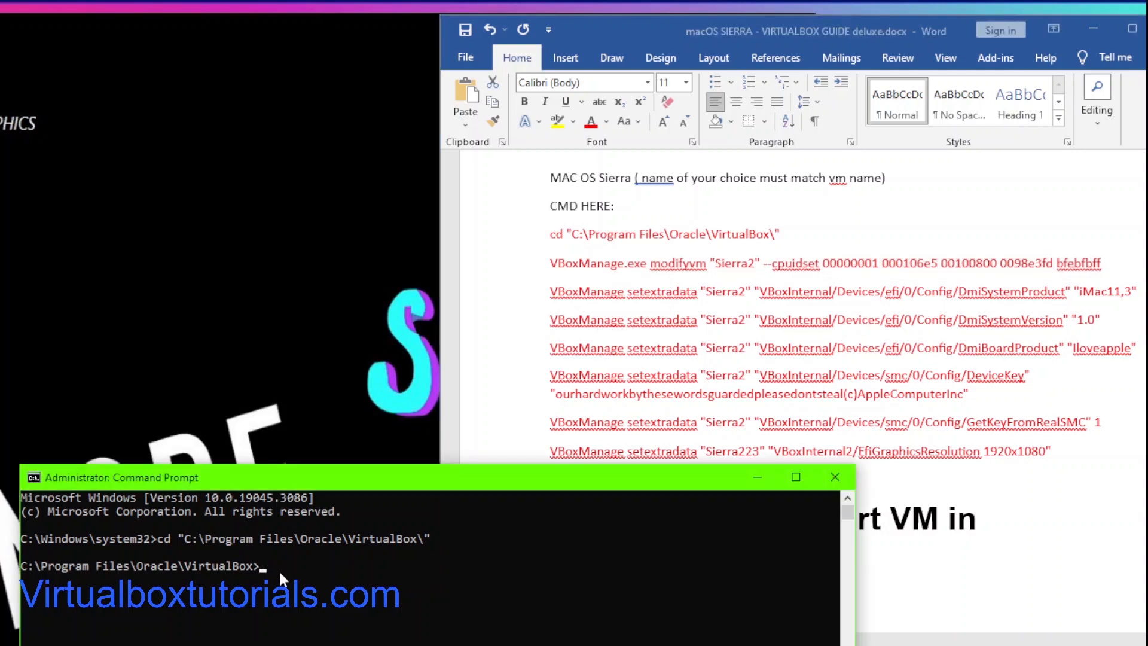
{"action": "right_click", "coordinate": [278, 570]}
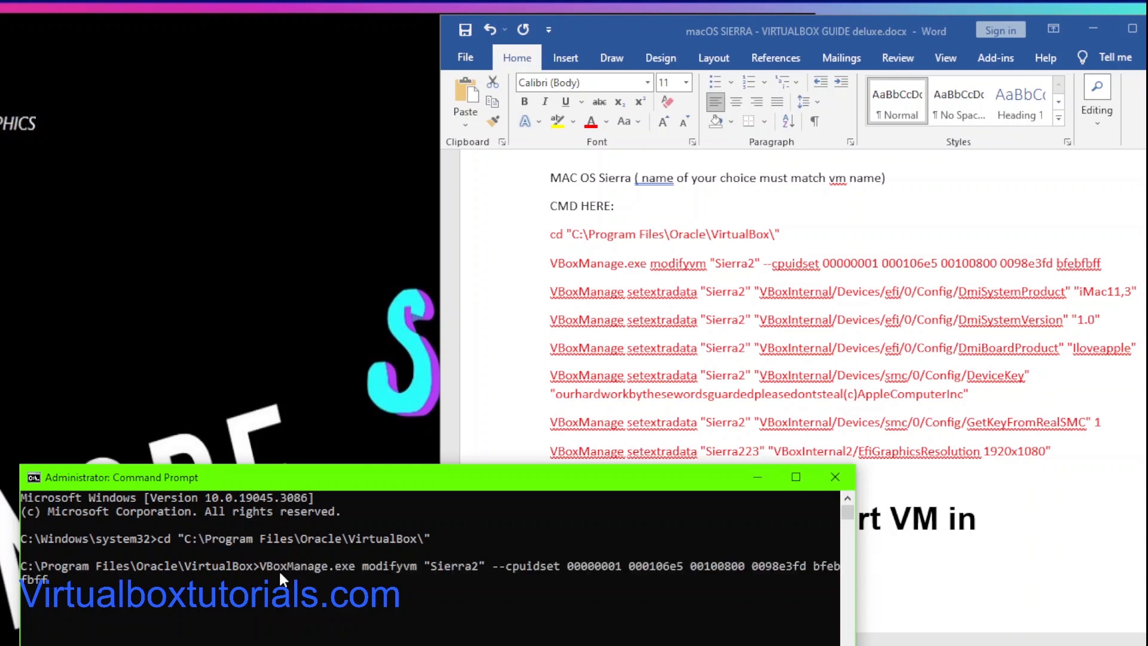
{"action": "key", "text": "Return"}
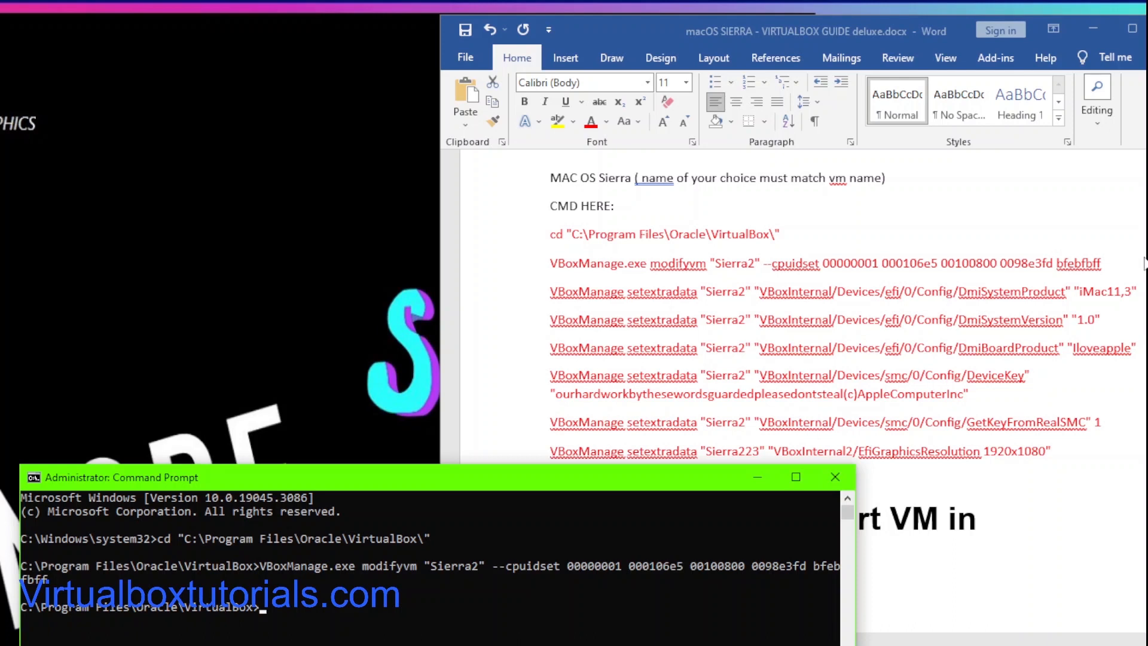
Step: Copy the VBoxManage setextradata DmiSystemProduct "iMac11,3" line from the guide
{"action": "left_click", "coordinate": [550, 293]}
{"action": "left_click_drag", "start_coordinate": [551, 293], "coordinate": [1137, 281]}
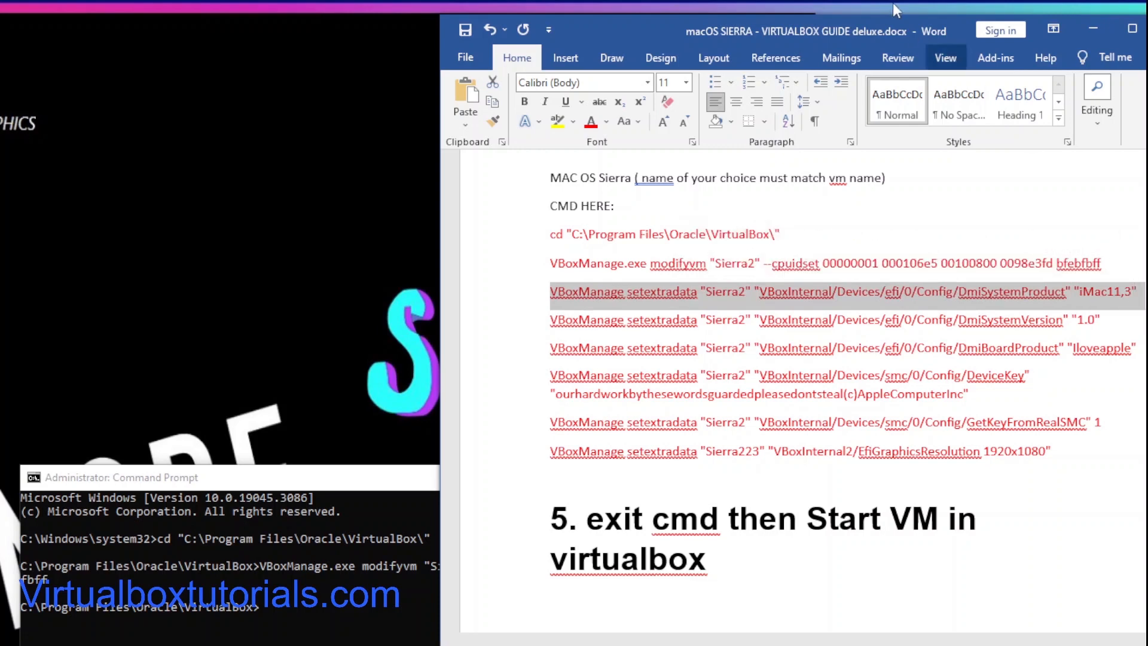
{"action": "left_click_drag", "start_coordinate": [612, 28], "coordinate": [250, 24]}
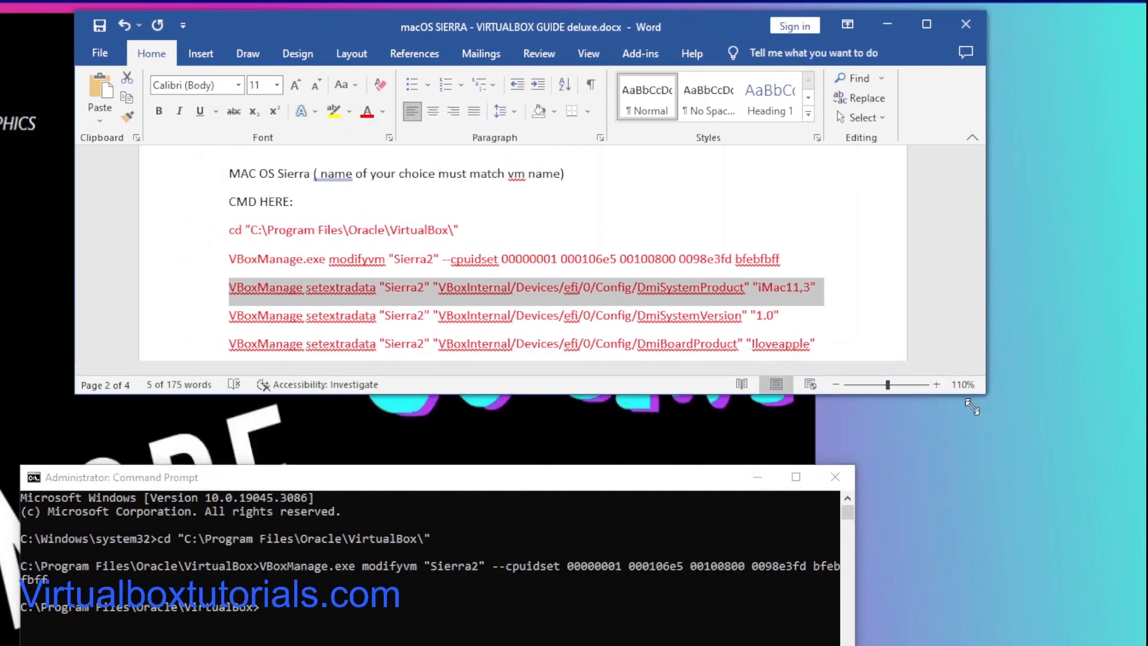
{"action": "left_click_drag", "start_coordinate": [817, 288], "coordinate": [243, 282]}
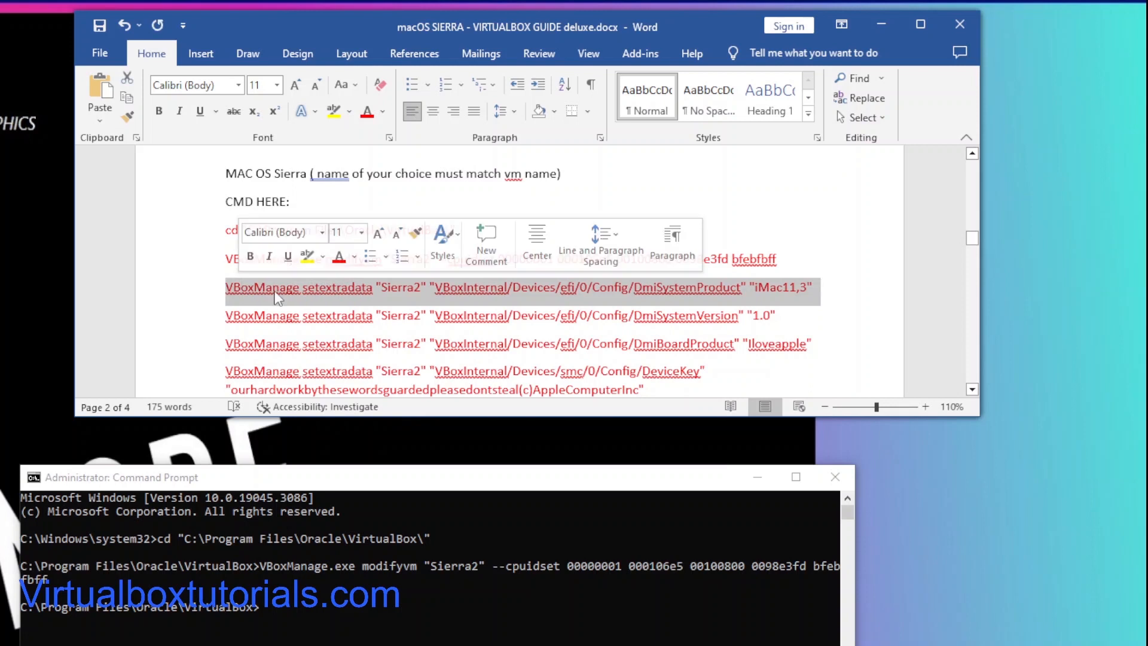
{"action": "right_click", "coordinate": [290, 281]}
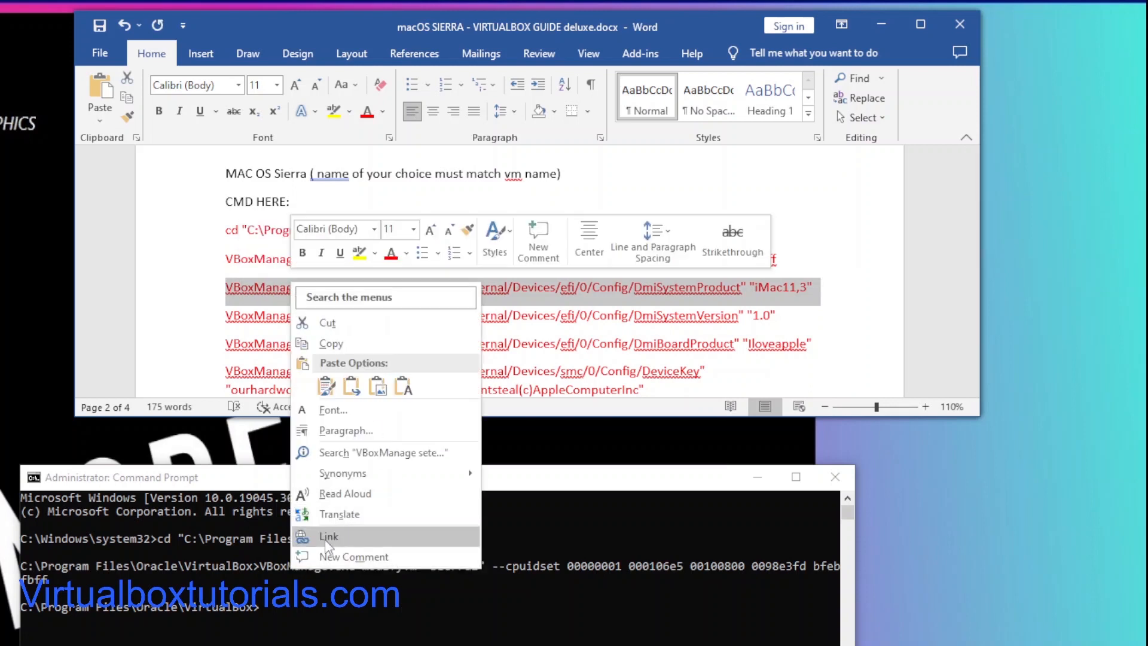
{"action": "left_click", "coordinate": [332, 345]}
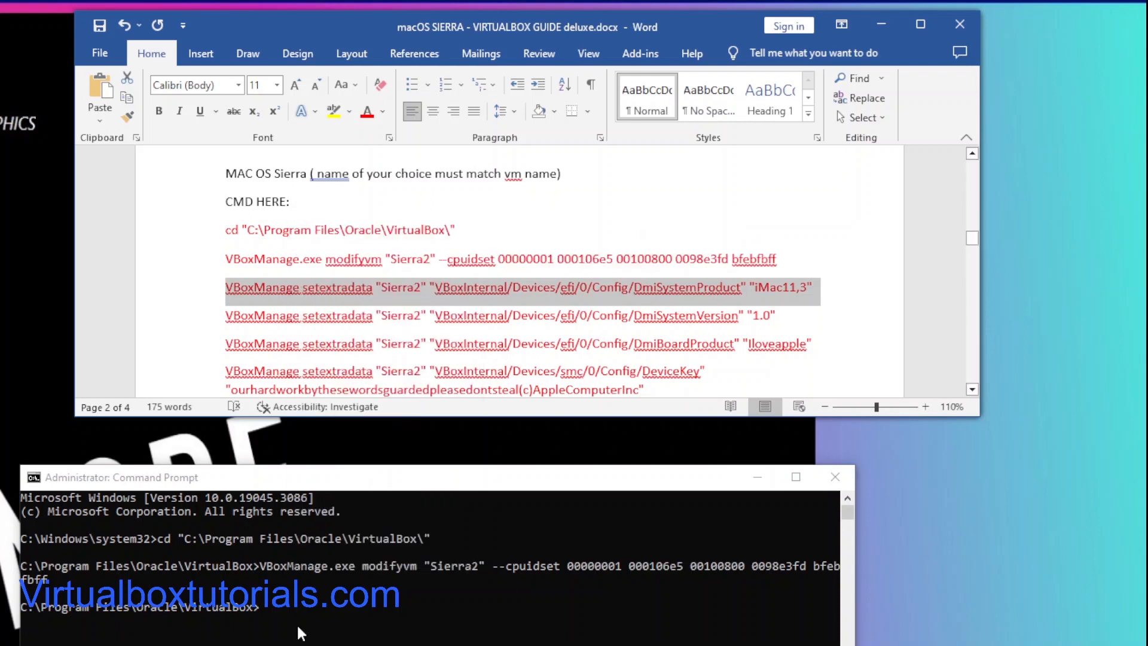
Step: Paste the DmiSystemProduct command into the Command Prompt and run it
{"action": "left_click", "coordinate": [263, 605]}
{"action": "right_click", "coordinate": [264, 608]}
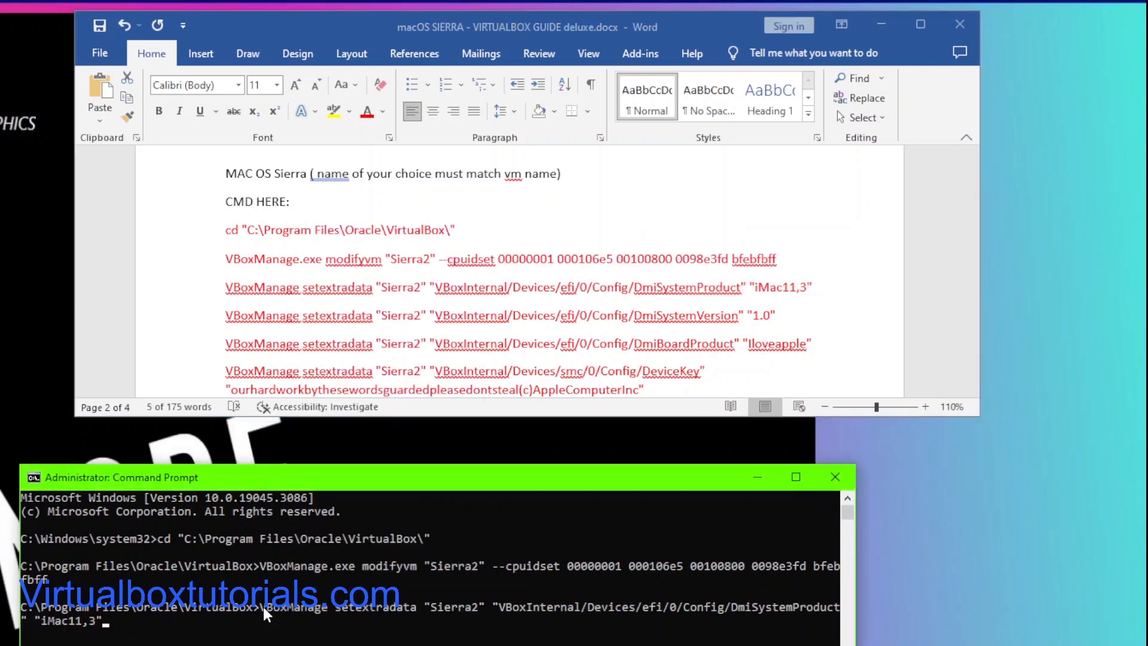
{"action": "key", "text": "Return"}
Step: Copy the DmiSystemVersion "1.0" line from the guide, paste it into the Command Prompt and run it
{"action": "left_click", "coordinate": [780, 319]}
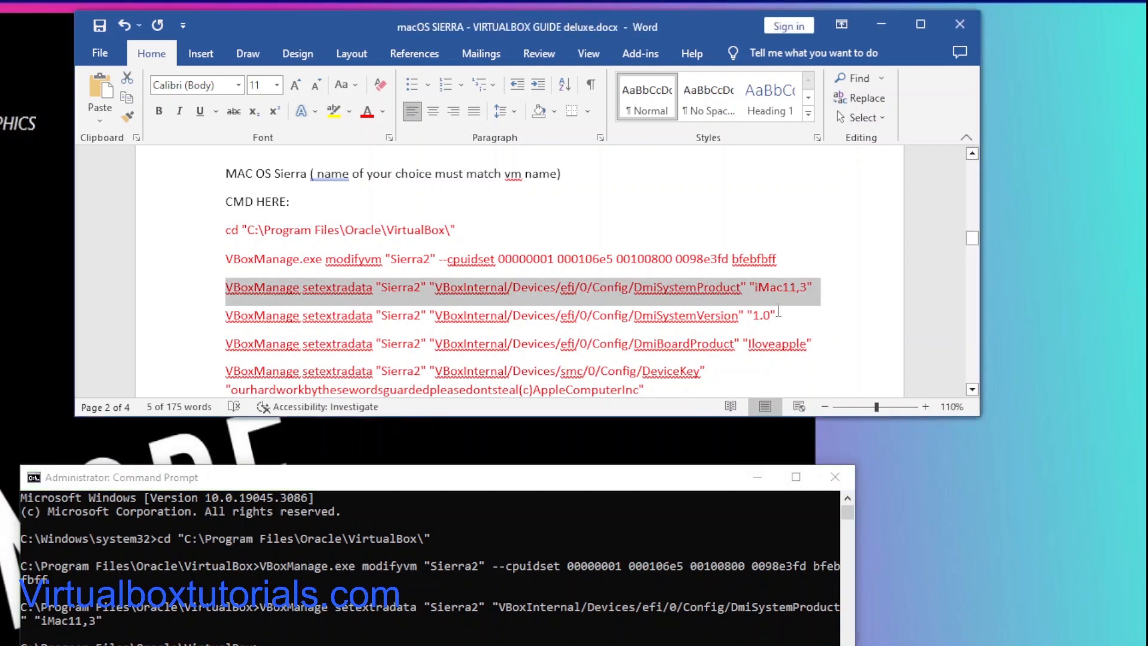
{"action": "left_click", "coordinate": [775, 314]}
{"action": "left_click_drag", "start_coordinate": [776, 315], "coordinate": [236, 310]}
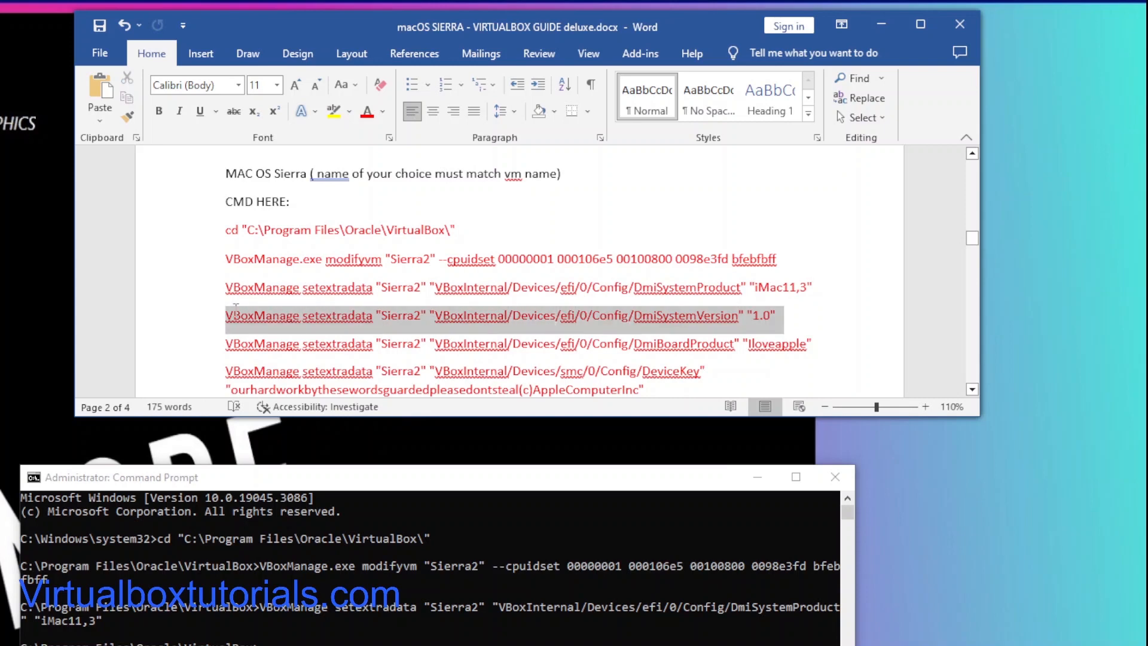
{"action": "right_click", "coordinate": [265, 320]}
{"action": "left_click", "coordinate": [291, 376]}
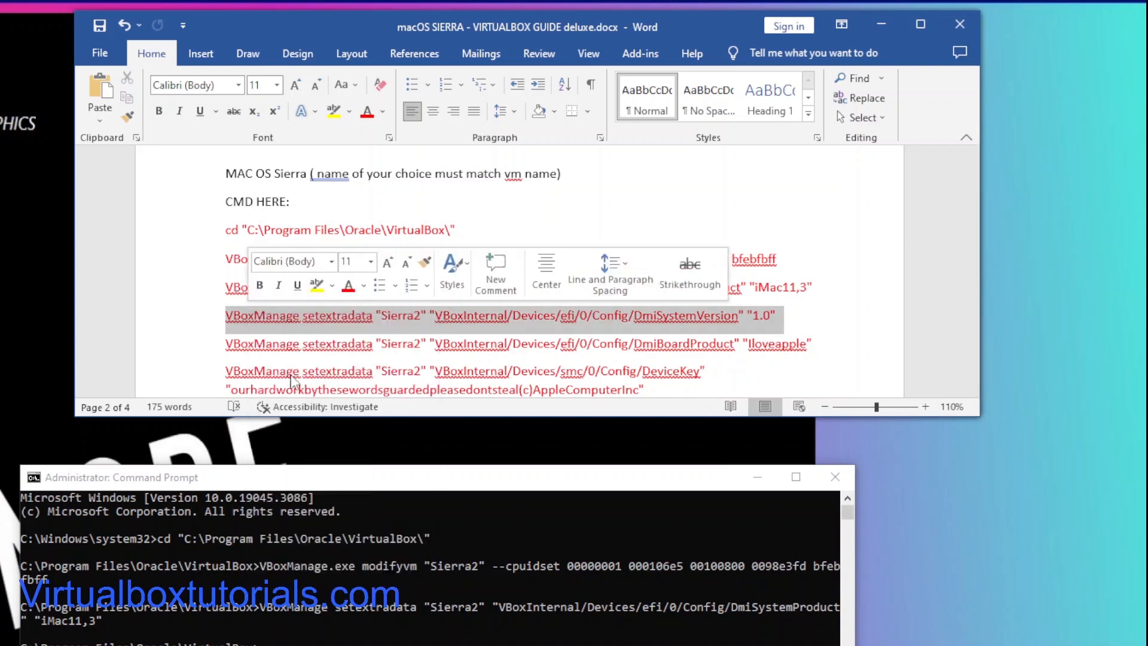
{"action": "left_click", "coordinate": [264, 641]}
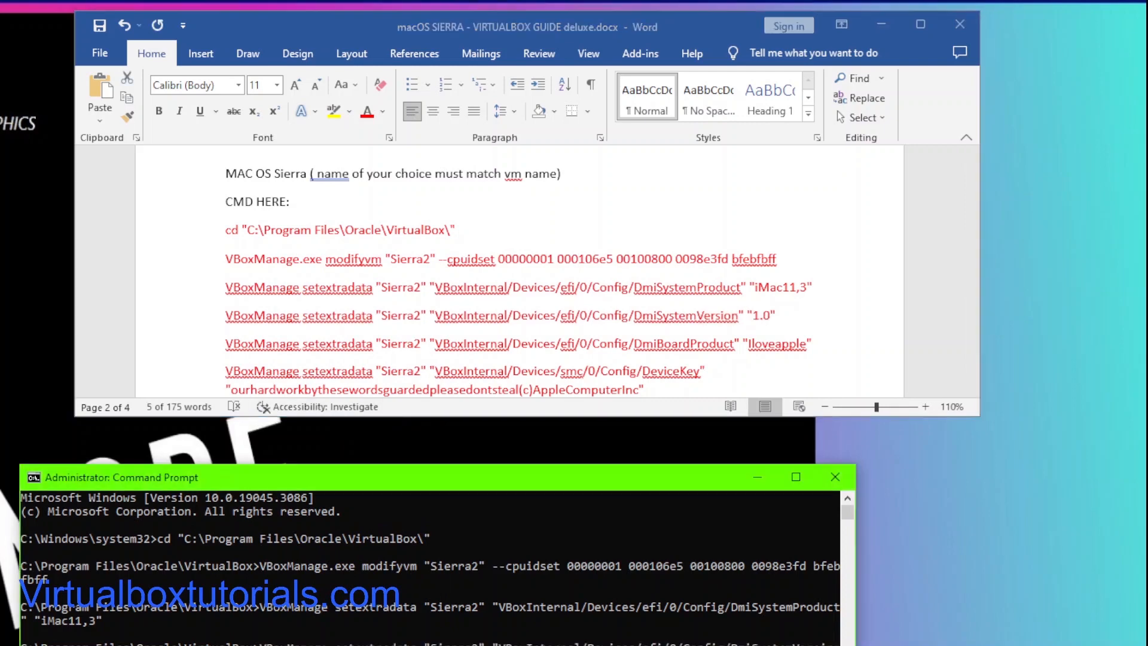
{"action": "key", "text": "Return"}
Step: Copy the DmiBoardProduct "Iloveapple" line from the guide, paste it into the Command Prompt and run it
{"action": "scroll", "coordinate": [829, 346], "scroll_direction": "down", "scroll_amount": 1}
{"action": "left_click", "coordinate": [812, 300]}
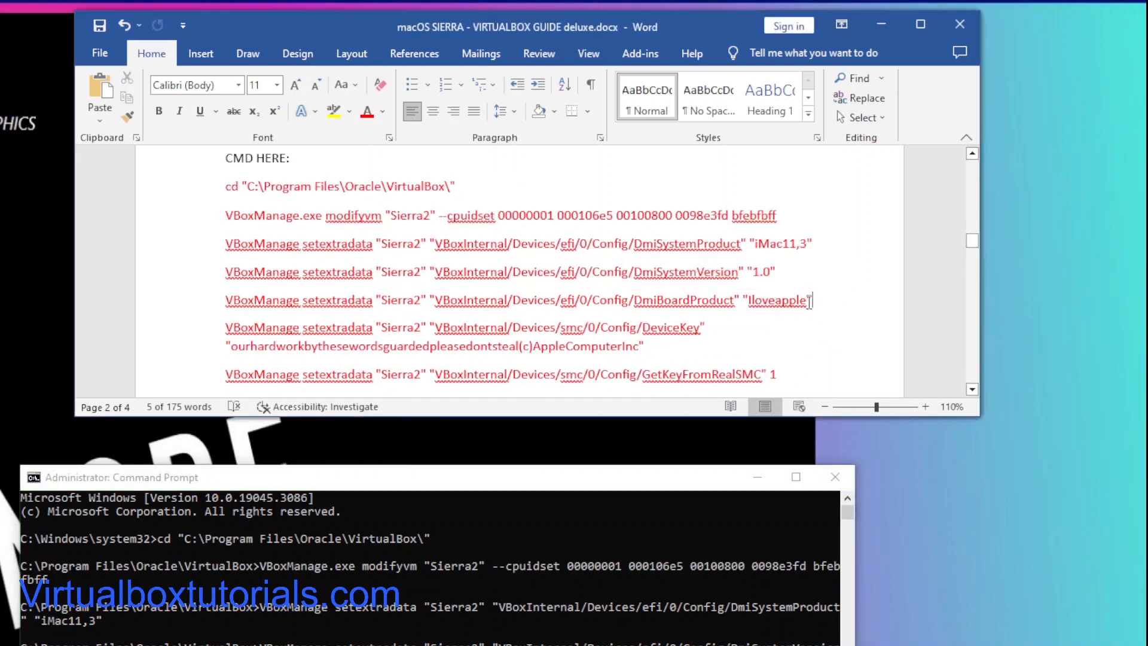
{"action": "left_click_drag", "start_coordinate": [812, 301], "coordinate": [289, 302]}
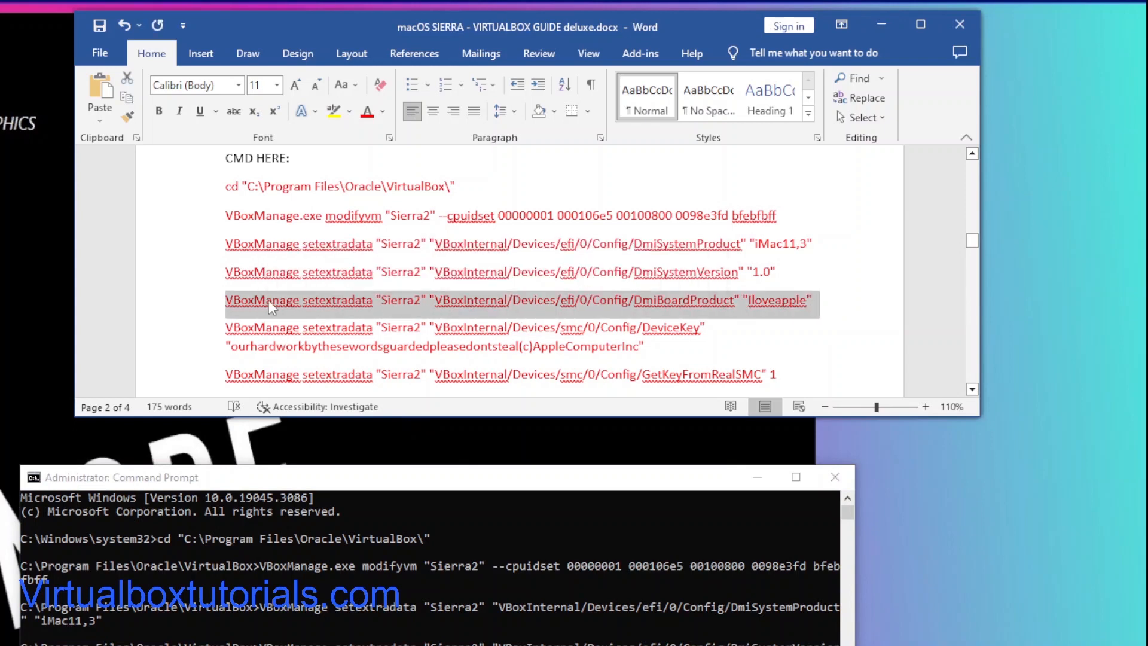
{"action": "right_click", "coordinate": [270, 305]}
{"action": "left_click", "coordinate": [308, 361]}
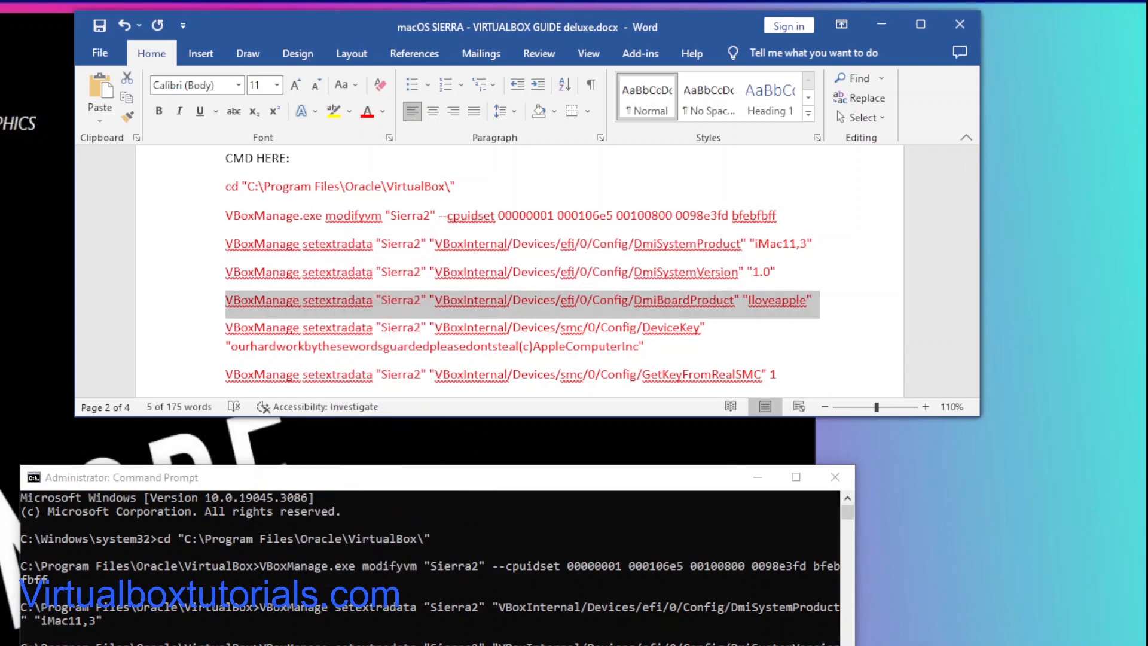
{"action": "left_click", "coordinate": [211, 639]}
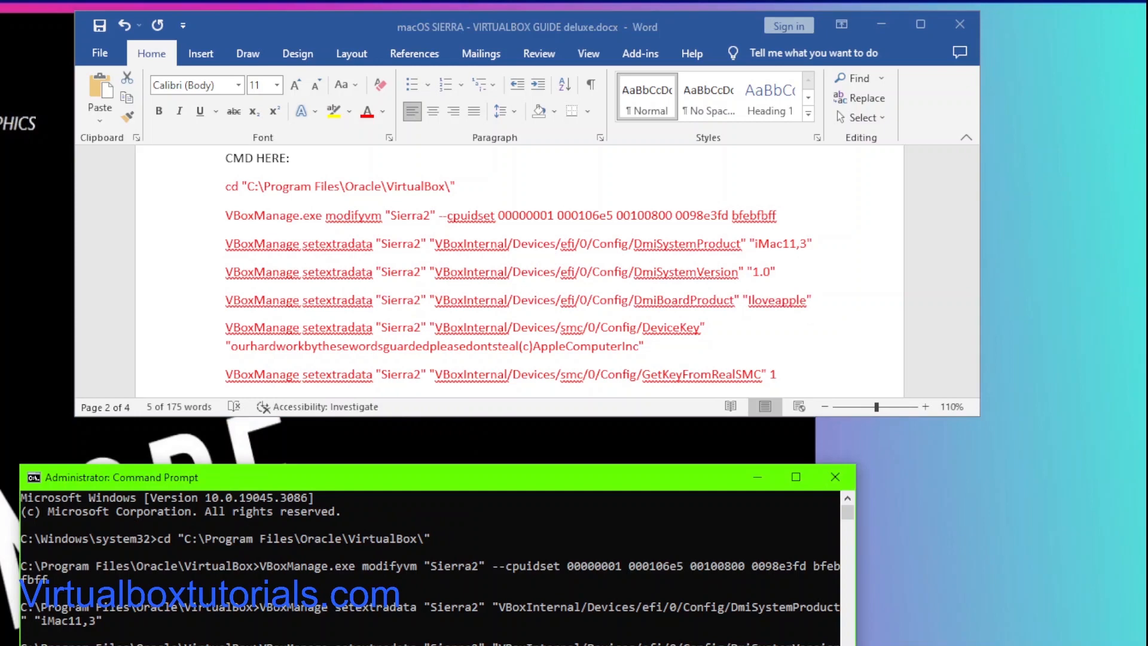
{"action": "key", "text": "Return"}
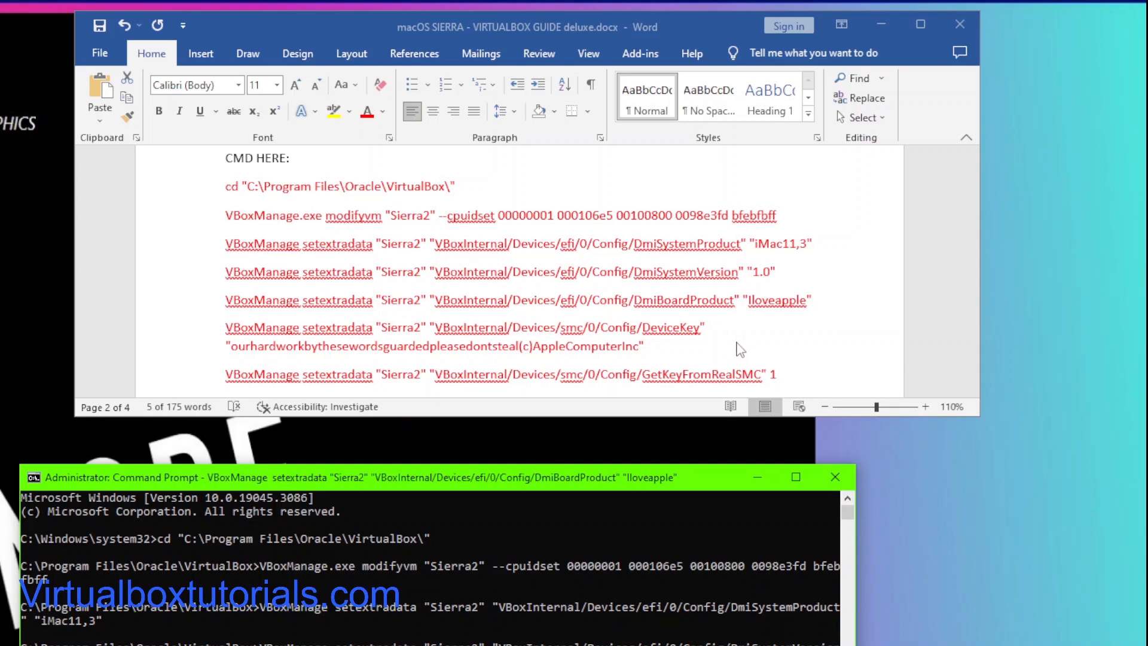
Step: Copy the smc DeviceKey line from the guide and paste it into the Command Prompt
{"action": "left_click", "coordinate": [647, 350]}
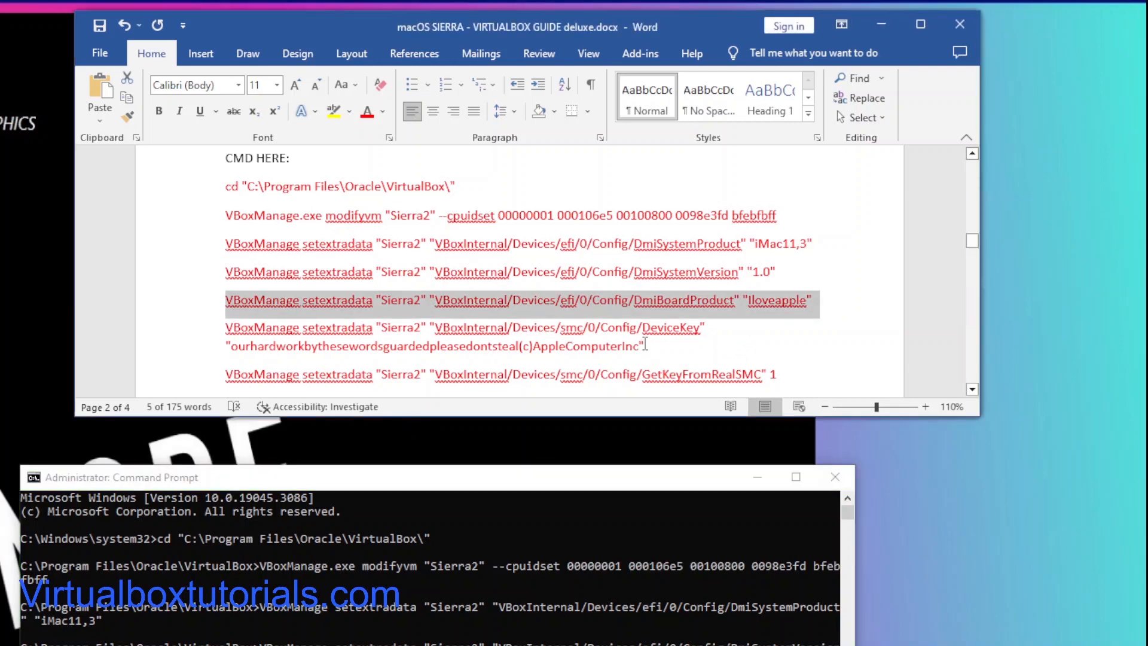
{"action": "left_click", "coordinate": [645, 346]}
{"action": "left_click_drag", "start_coordinate": [645, 346], "coordinate": [243, 336]}
{"action": "right_click", "coordinate": [250, 331]}
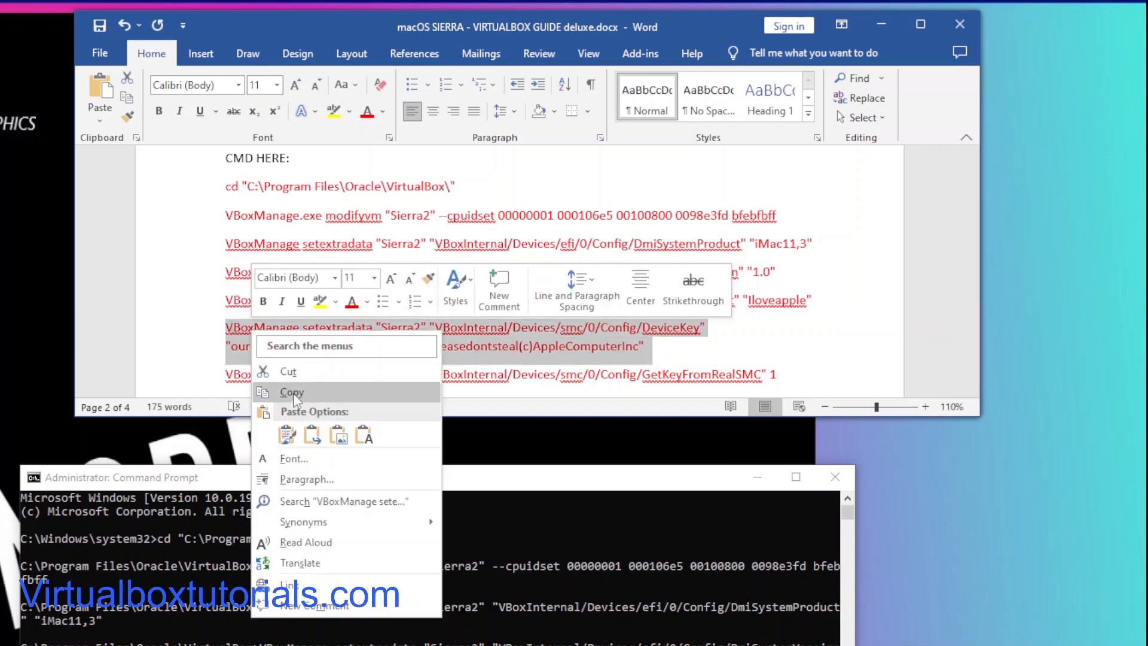
{"action": "left_click", "coordinate": [296, 391]}
{"action": "left_click", "coordinate": [418, 637]}
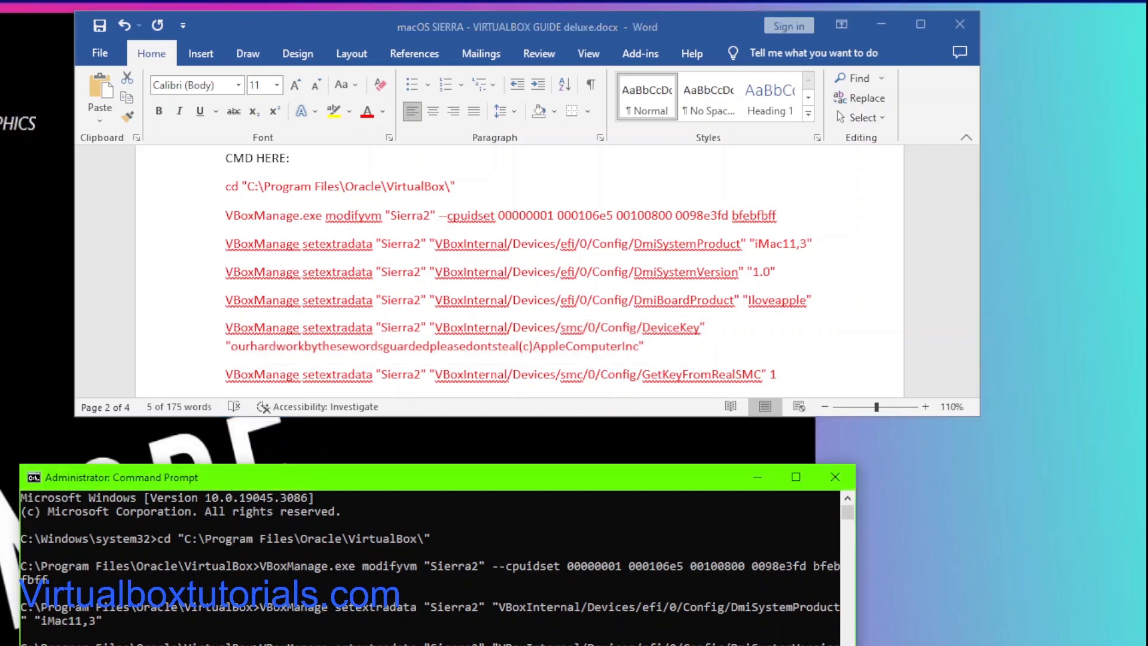
{"action": "key", "text": "ctrl+v"}
Step: Copy the GetKeyFromRealSMC 1 line from the guide, paste it into the Command Prompt and run it
{"action": "scroll", "coordinate": [797, 330], "scroll_direction": "down", "scroll_amount": 1}
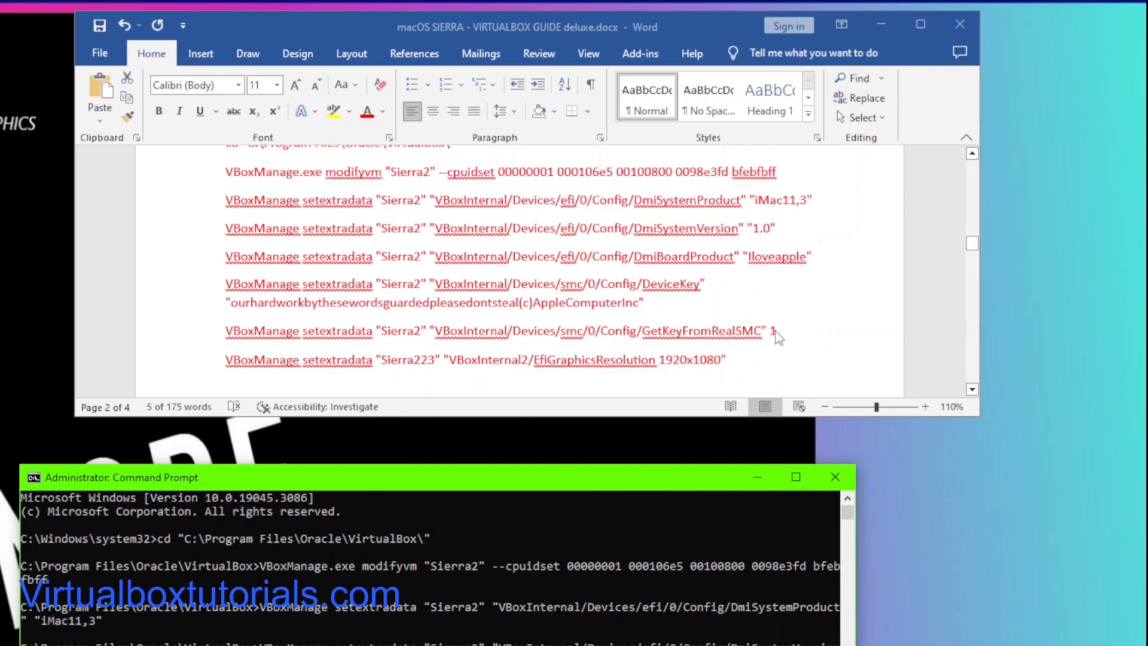
{"action": "left_click_drag", "start_coordinate": [779, 332], "coordinate": [758, 332]}
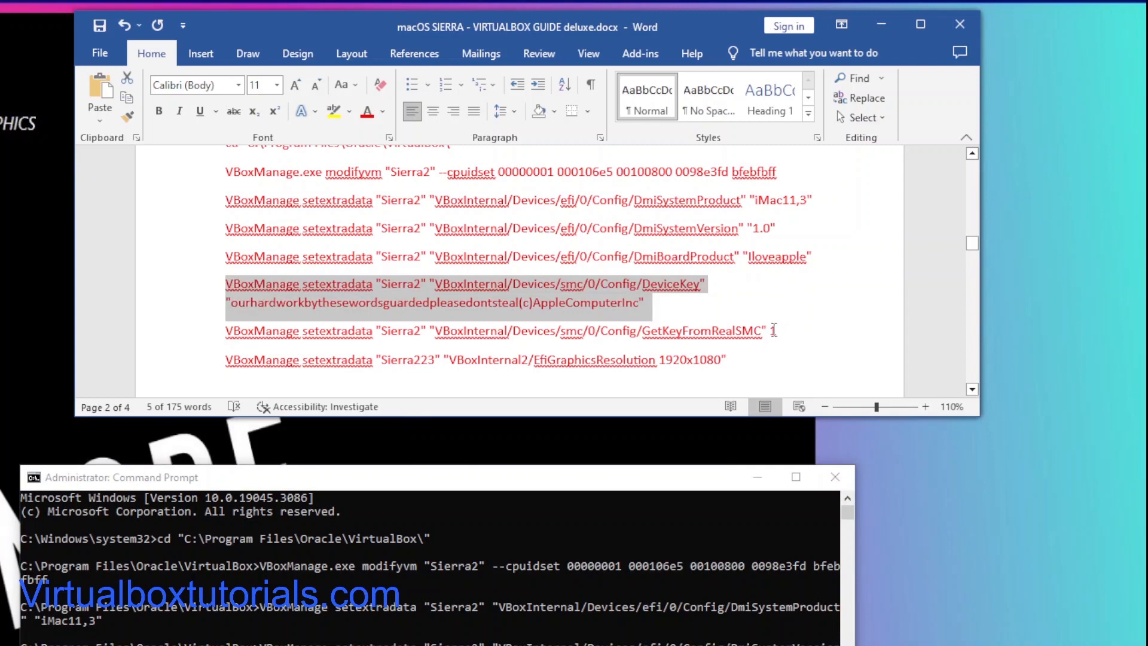
{"action": "left_click", "coordinate": [776, 331]}
{"action": "left_click_drag", "start_coordinate": [778, 331], "coordinate": [226, 332]}
{"action": "right_click", "coordinate": [264, 340]}
{"action": "left_click", "coordinate": [302, 395]}
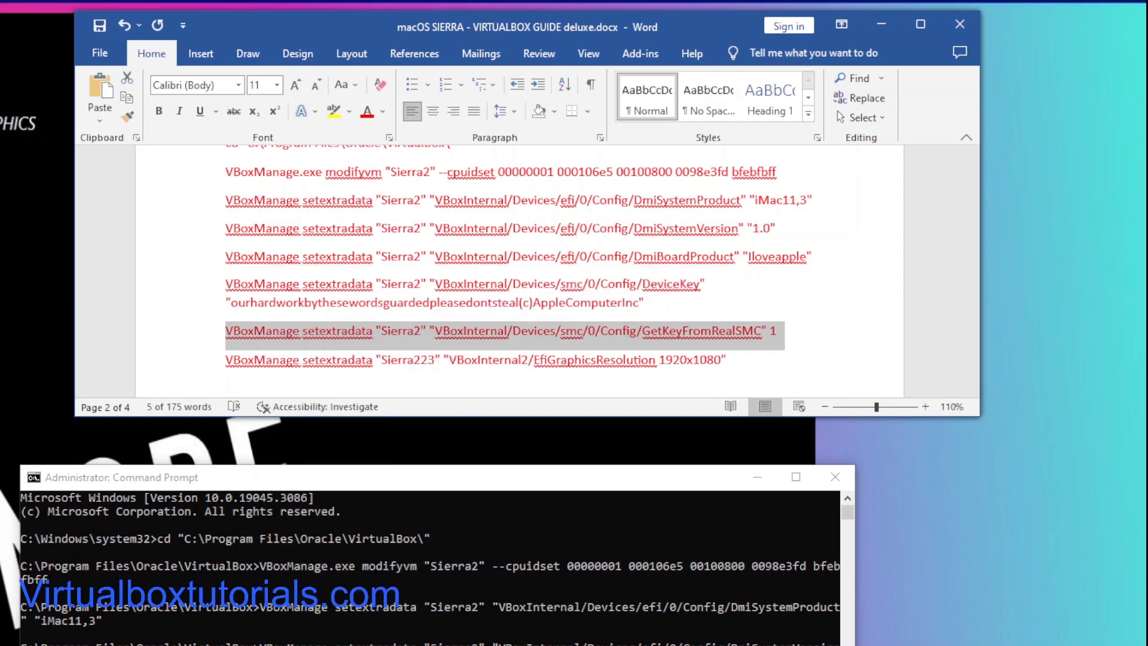
{"action": "left_click", "coordinate": [383, 638]}
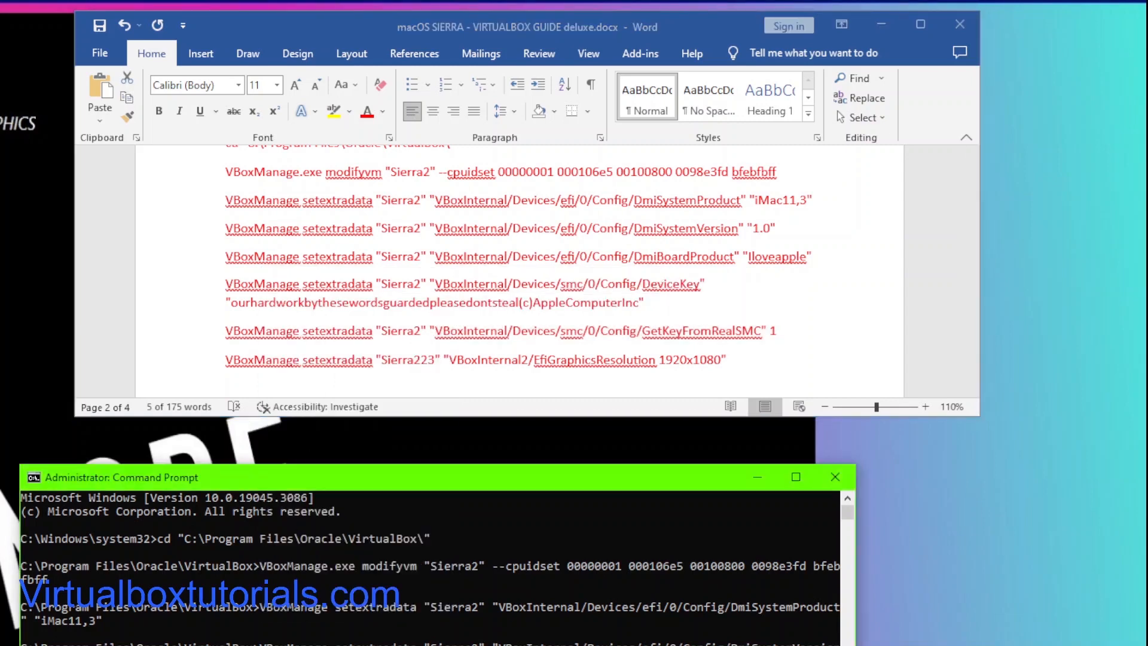
{"action": "key", "text": "Return"}
Step: Copy the EfiGraphicsResolution 1920x1080 line from the guide and try running it in the Command Prompt
{"action": "left_click", "coordinate": [725, 363]}
{"action": "left_click_drag", "start_coordinate": [727, 361], "coordinate": [228, 360]}
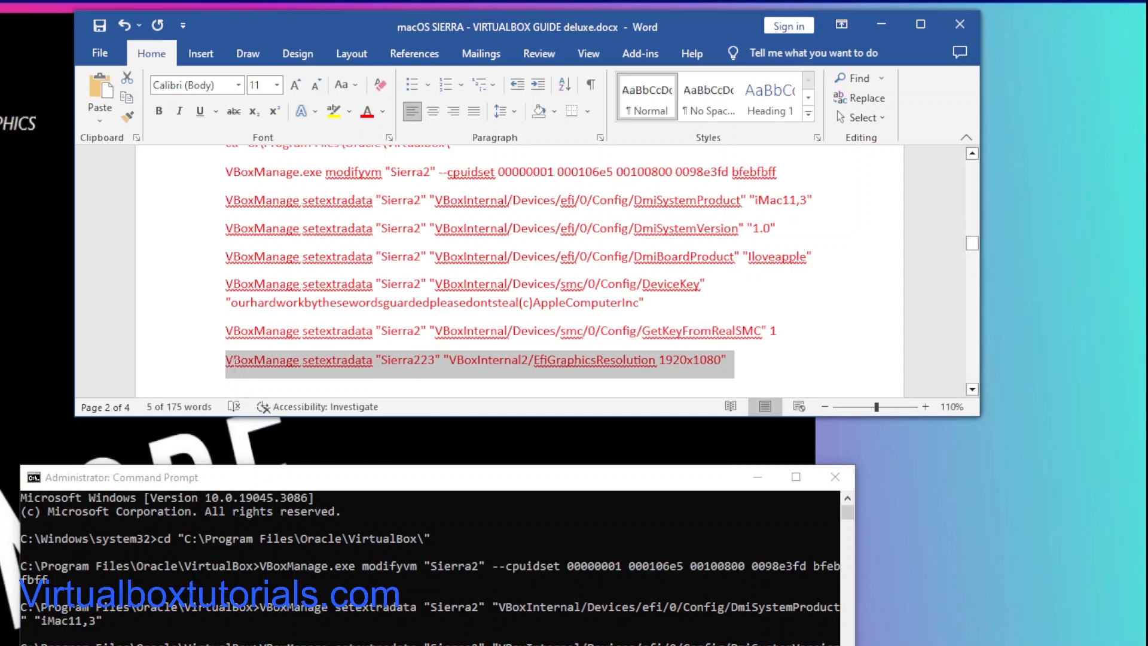
{"action": "right_click", "coordinate": [239, 362]}
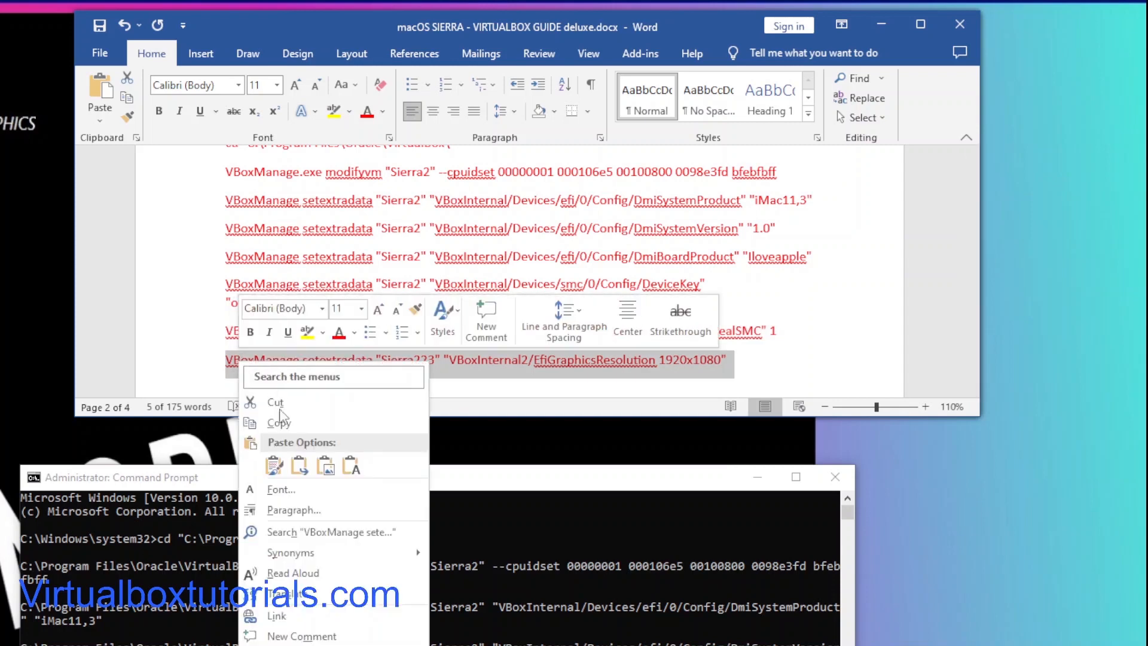
{"action": "left_click", "coordinate": [280, 440]}
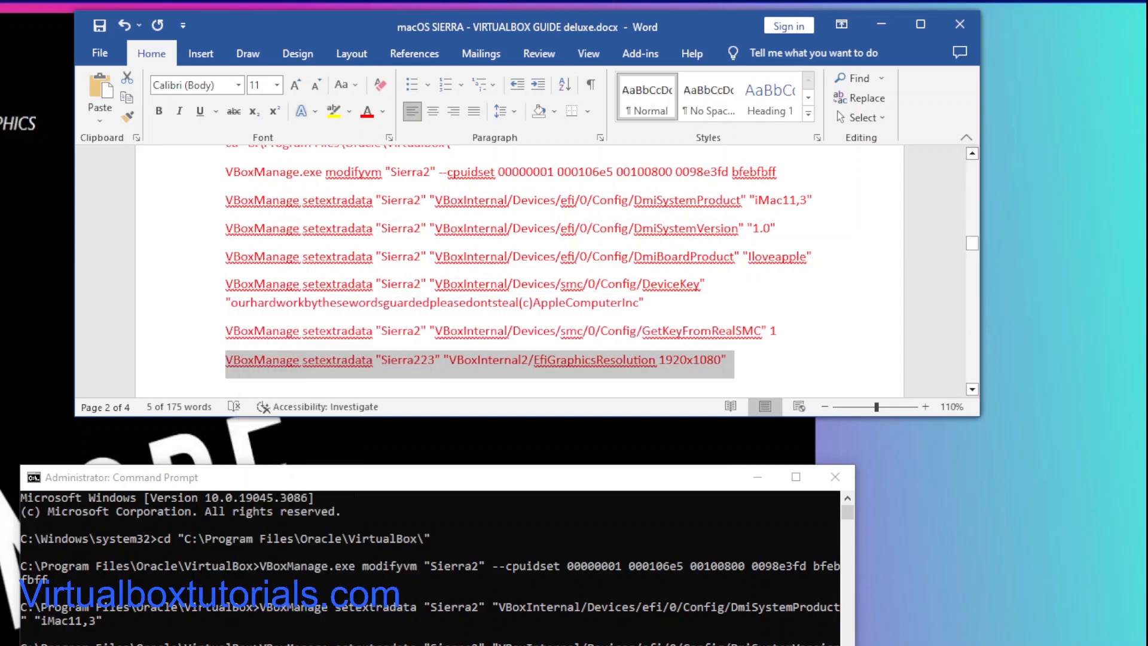
{"action": "key", "text": "alt+Tab"}
{"action": "key", "text": "Return"}
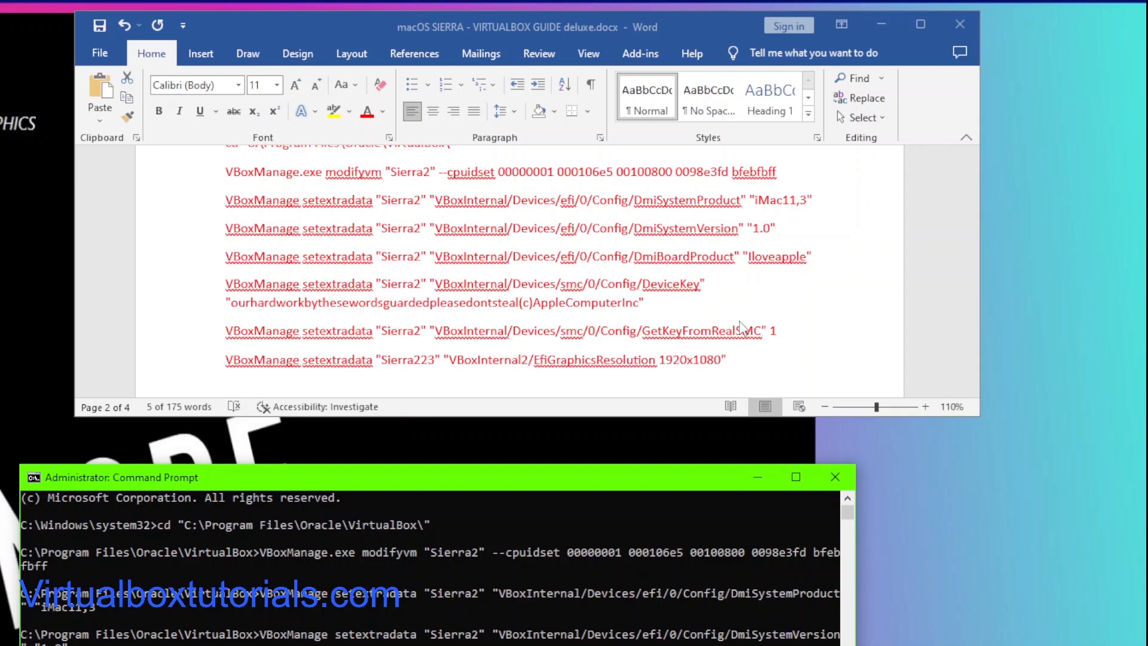
Step: Correct the VM name in the guide's EfiGraphicsResolution line to "Sierra2"
{"action": "scroll", "coordinate": [740, 353], "scroll_direction": "down", "scroll_amount": 1}
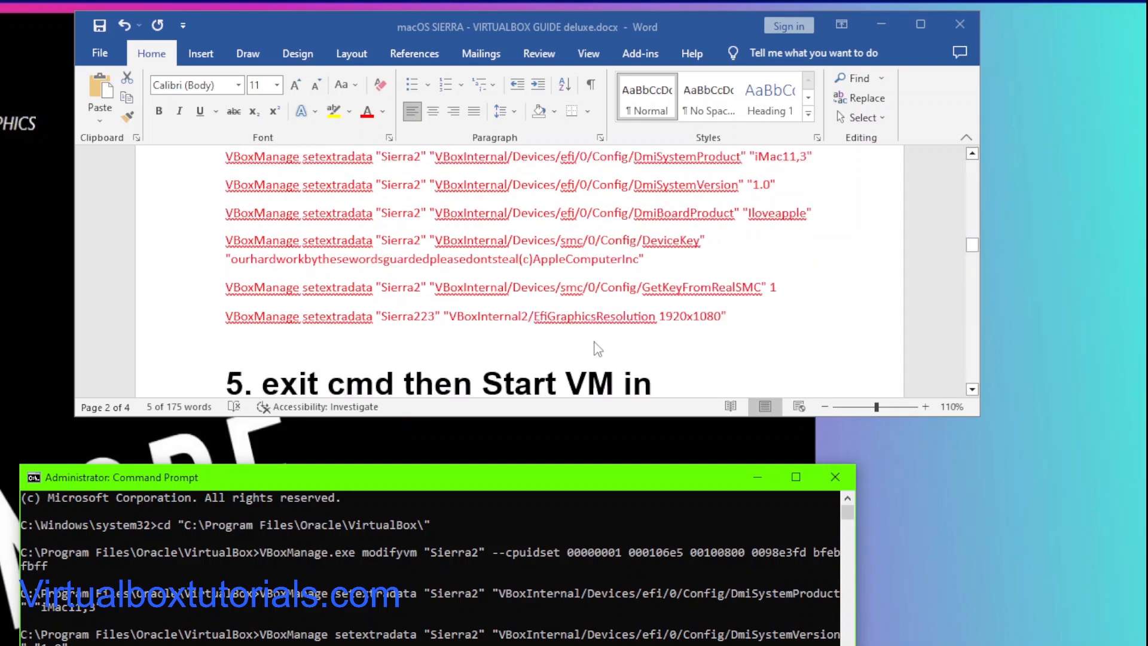
{"action": "left_click", "coordinate": [737, 333]}
{"action": "triple_click", "coordinate": [733, 314]}
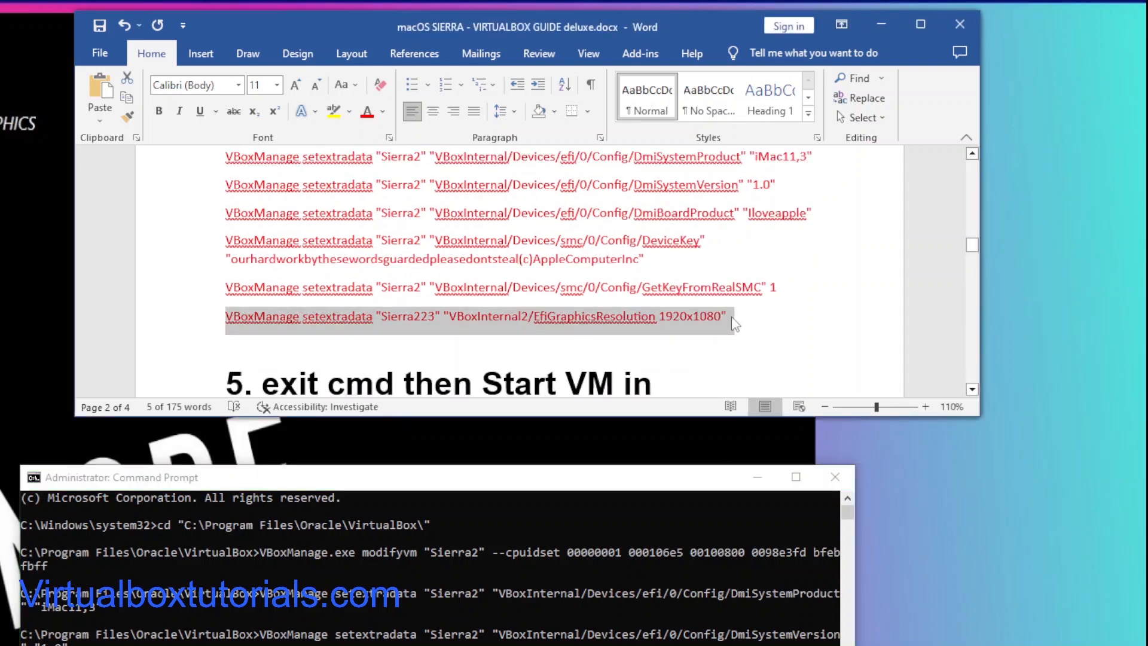
{"action": "right_click", "coordinate": [293, 317]}
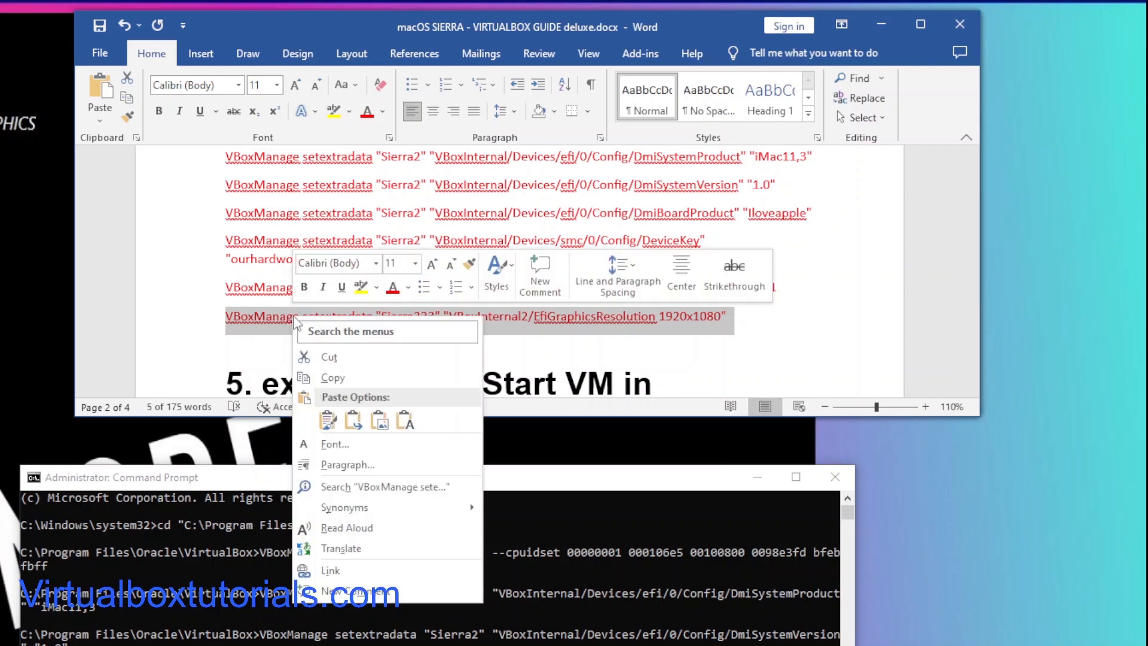
{"action": "left_click", "coordinate": [330, 378]}
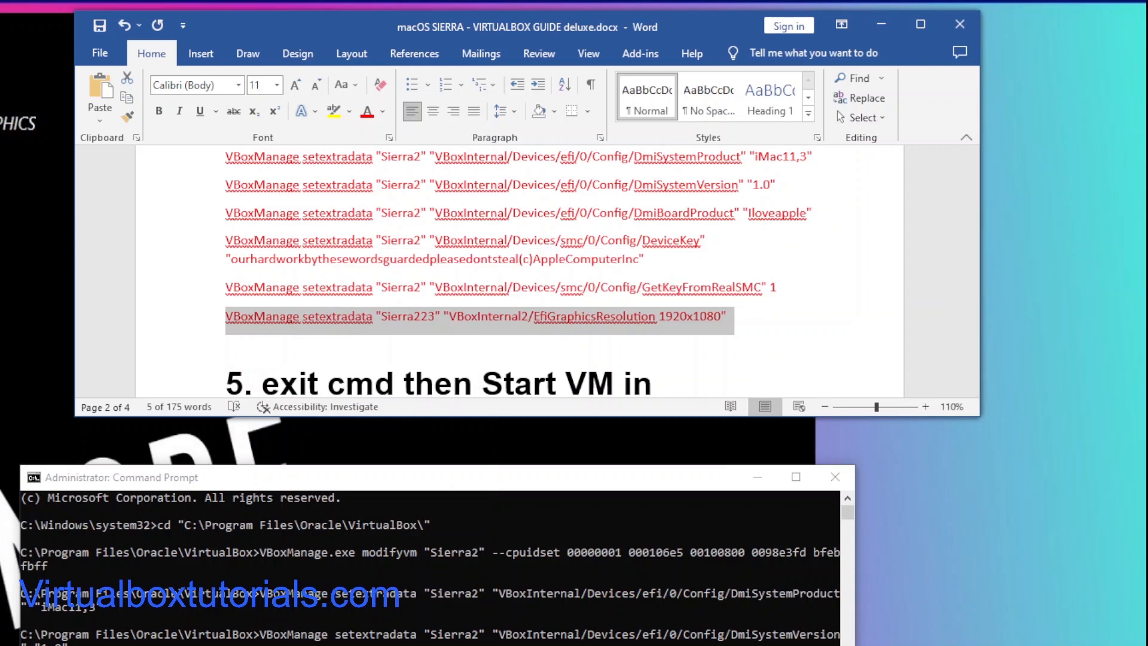
{"action": "left_click", "coordinate": [435, 318]}
{"action": "key", "text": "BackSpace"}
{"action": "key", "text": "BackSpace"}
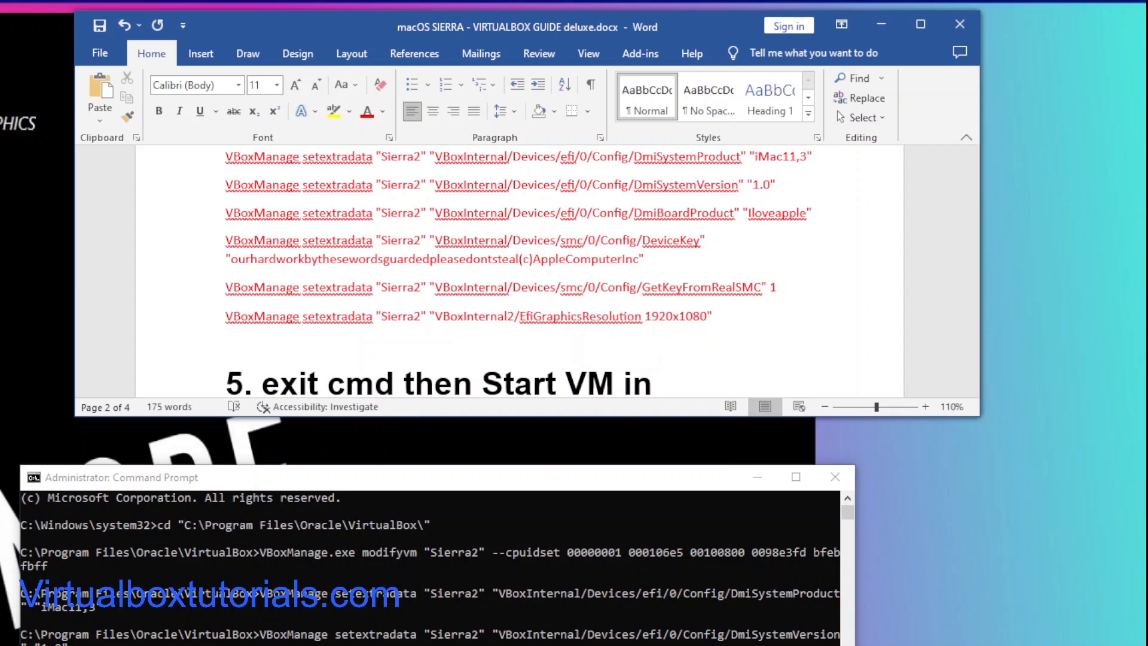
Step: Copy the corrected EfiGraphicsResolution 1920x1080 line, paste it into the Command Prompt and run it
{"action": "left_click_drag", "start_coordinate": [716, 317], "coordinate": [274, 309]}
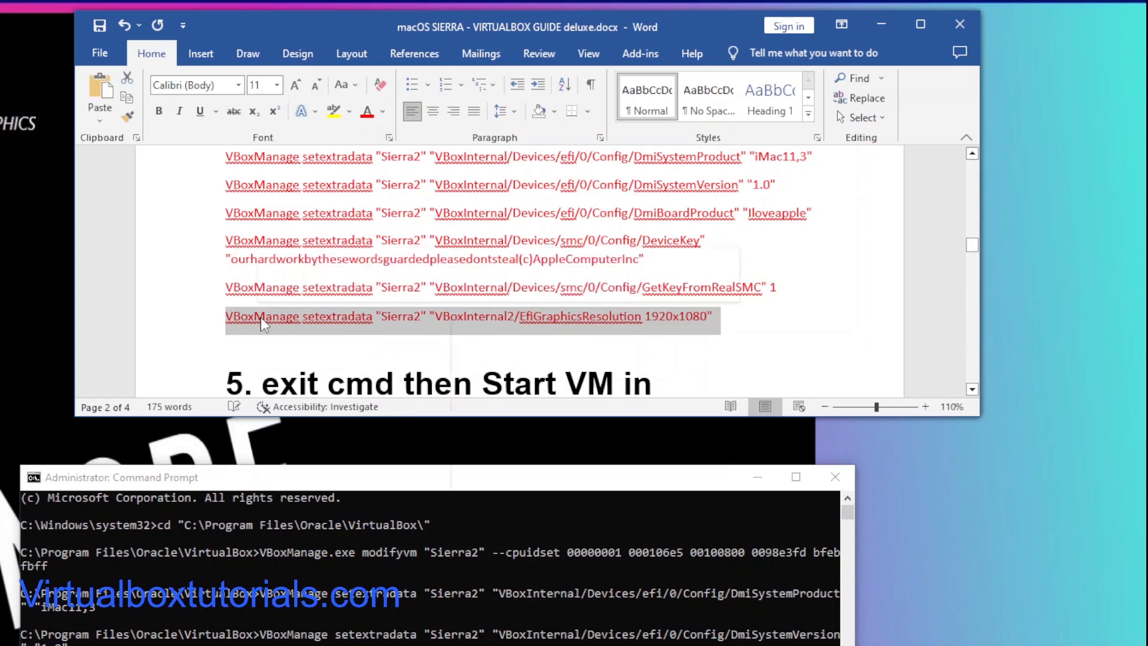
{"action": "right_click", "coordinate": [263, 321]}
{"action": "left_click", "coordinate": [301, 378]}
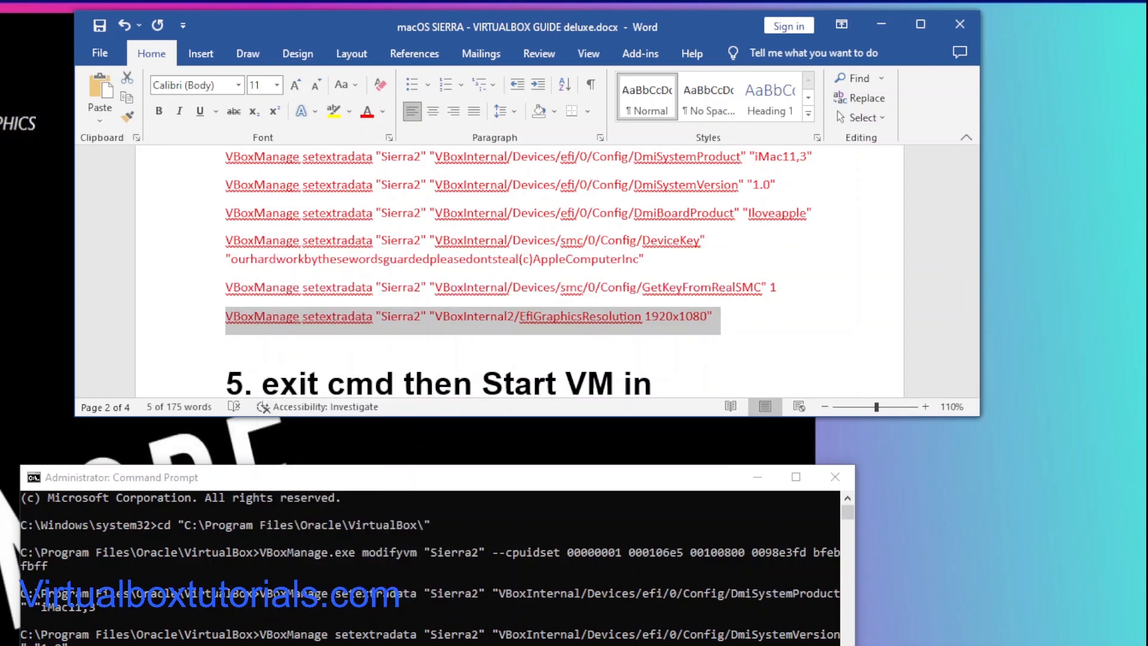
{"action": "left_click_drag", "start_coordinate": [311, 479], "coordinate": [302, 365]}
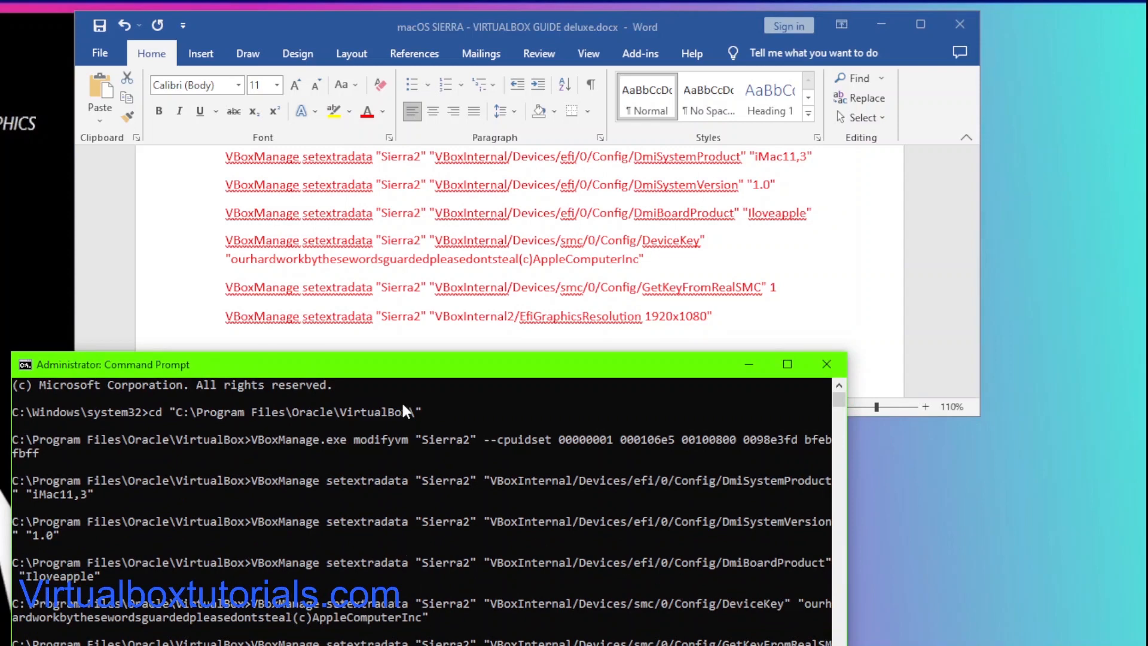
{"action": "left_click_drag", "start_coordinate": [480, 366], "coordinate": [504, 338]}
{"action": "left_click_drag", "start_coordinate": [584, 245], "coordinate": [608, 136]}
{"action": "key", "text": "Return"}
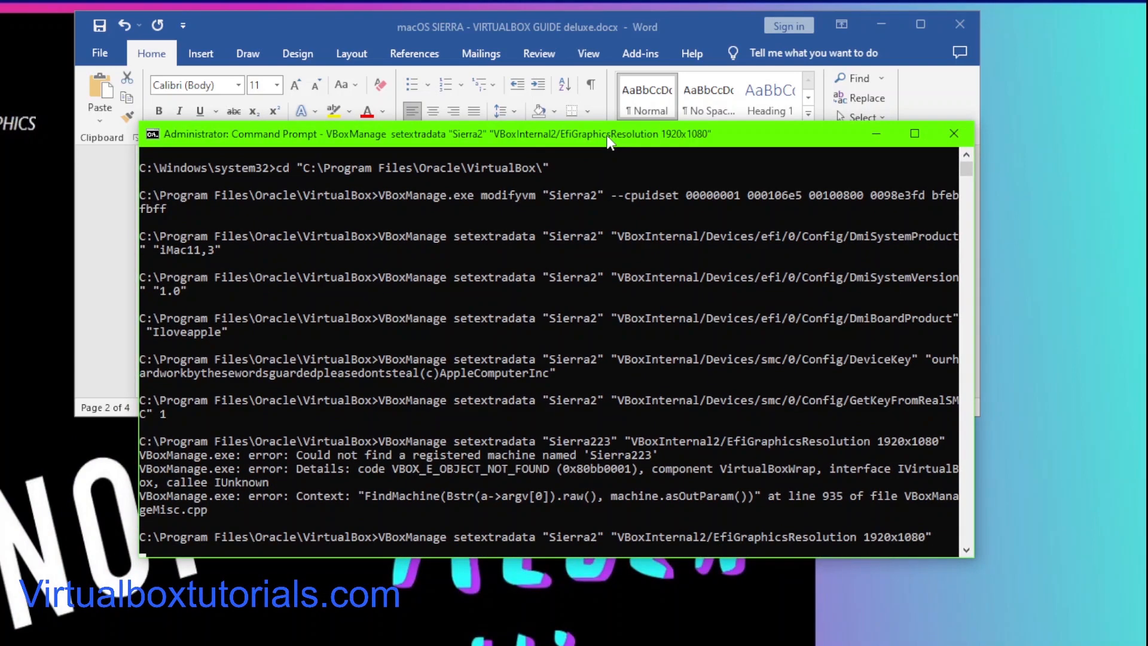
Step: Exit the Command Prompt and minimize the guide document
{"action": "type", "text": "exit"}
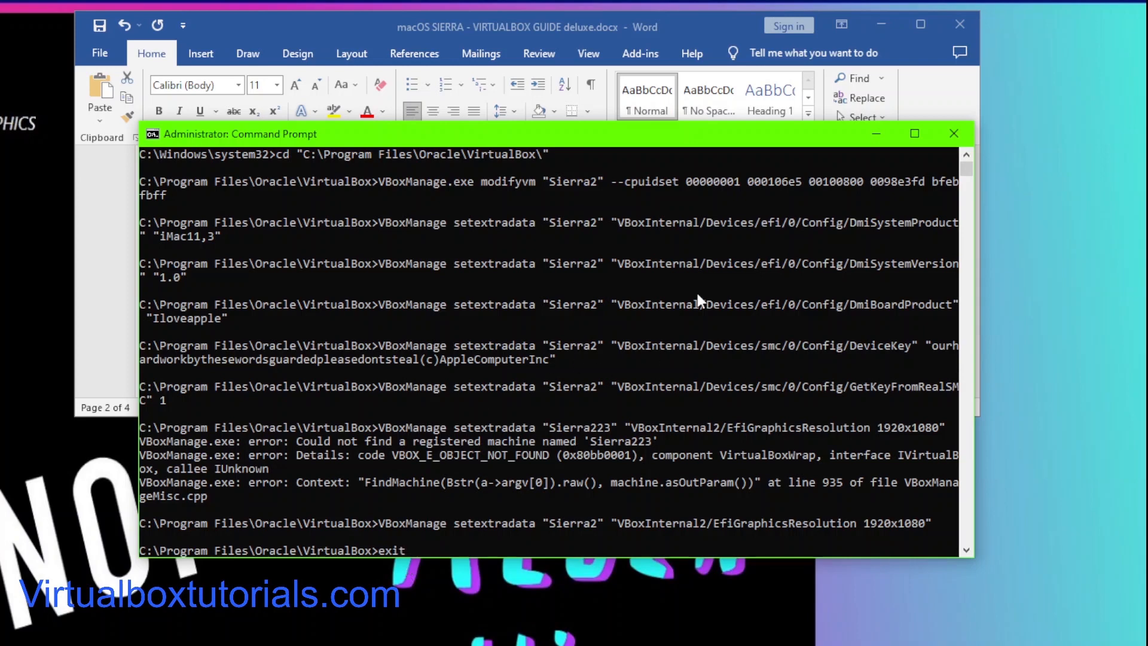
{"action": "key", "text": "Return"}
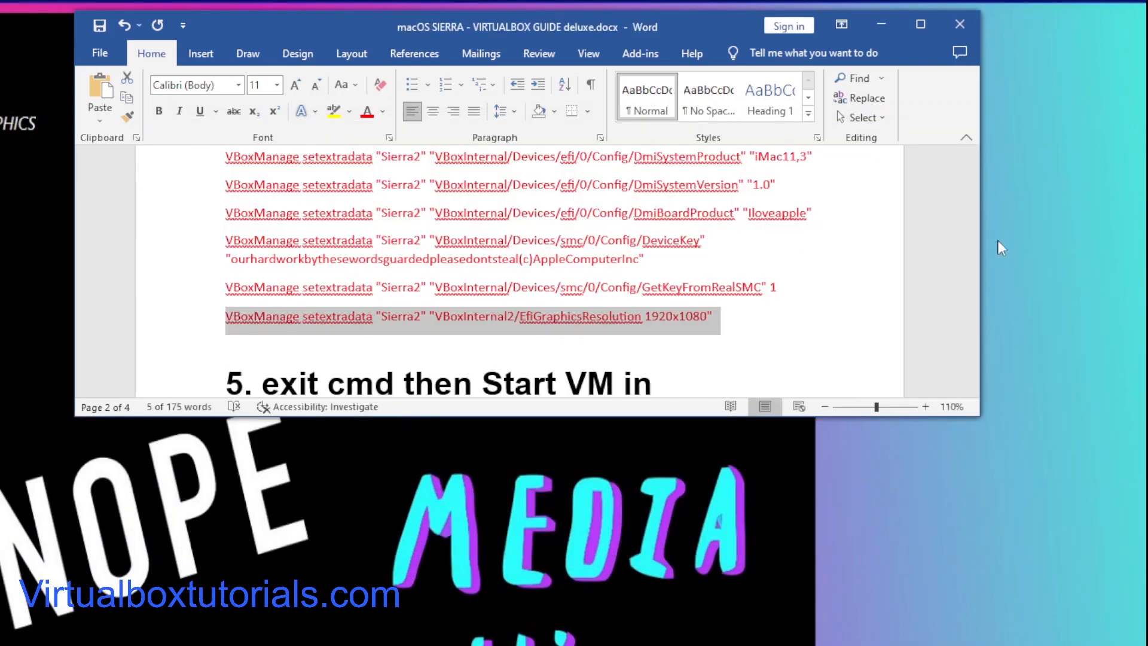
{"action": "left_click", "coordinate": [879, 24]}
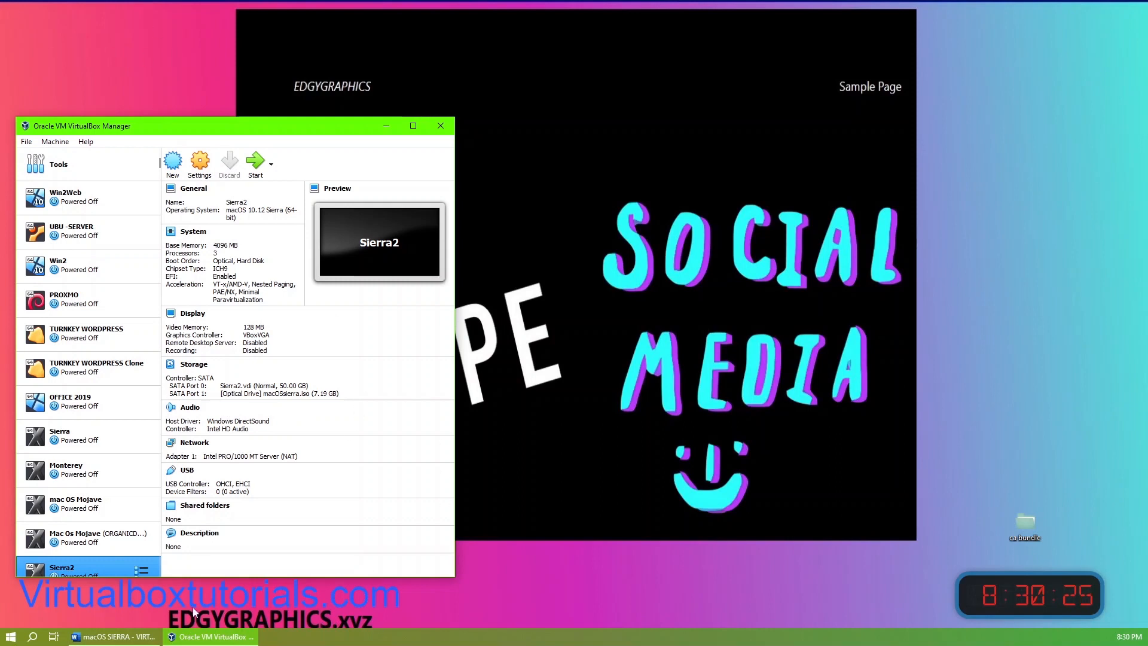
Step: Start the Sierra2 virtual machine, enlarge its window and dismiss the mouse integration notice
{"action": "scroll", "coordinate": [123, 528], "scroll_direction": "down", "scroll_amount": 1}
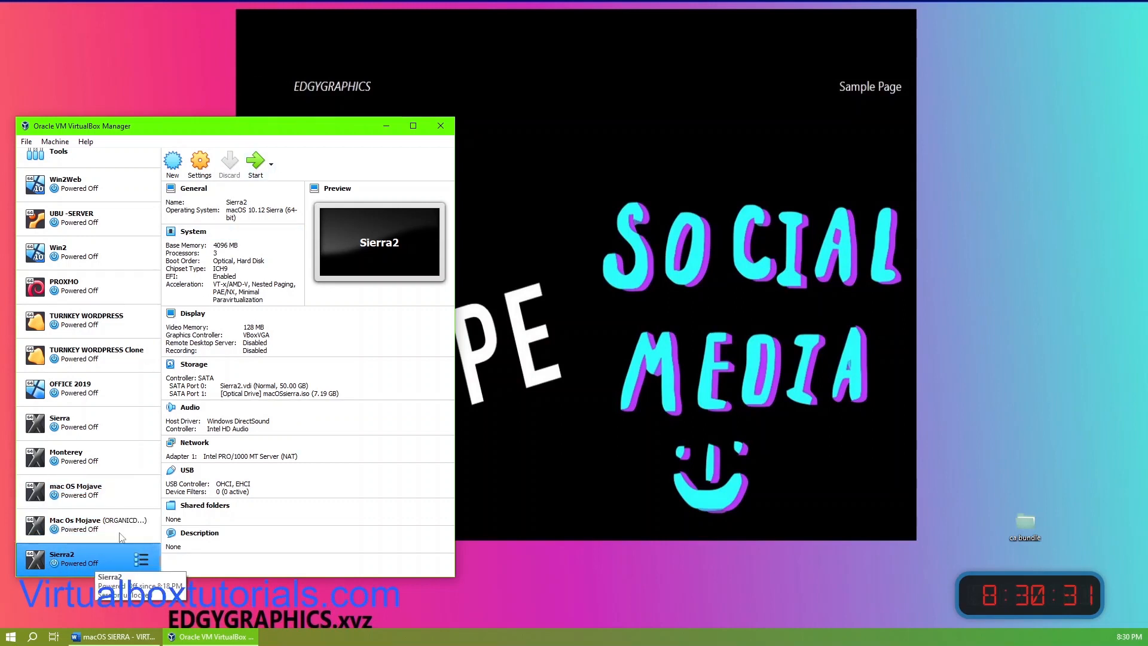
{"action": "left_click", "coordinate": [257, 165]}
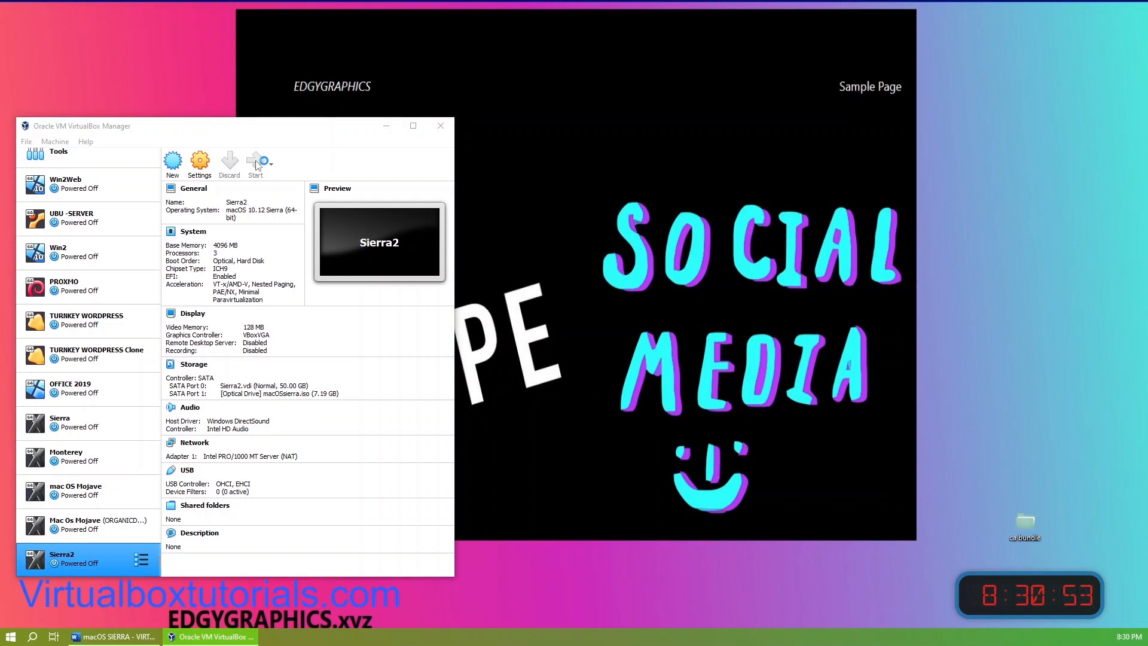
{"action": "left_click", "coordinate": [257, 166]}
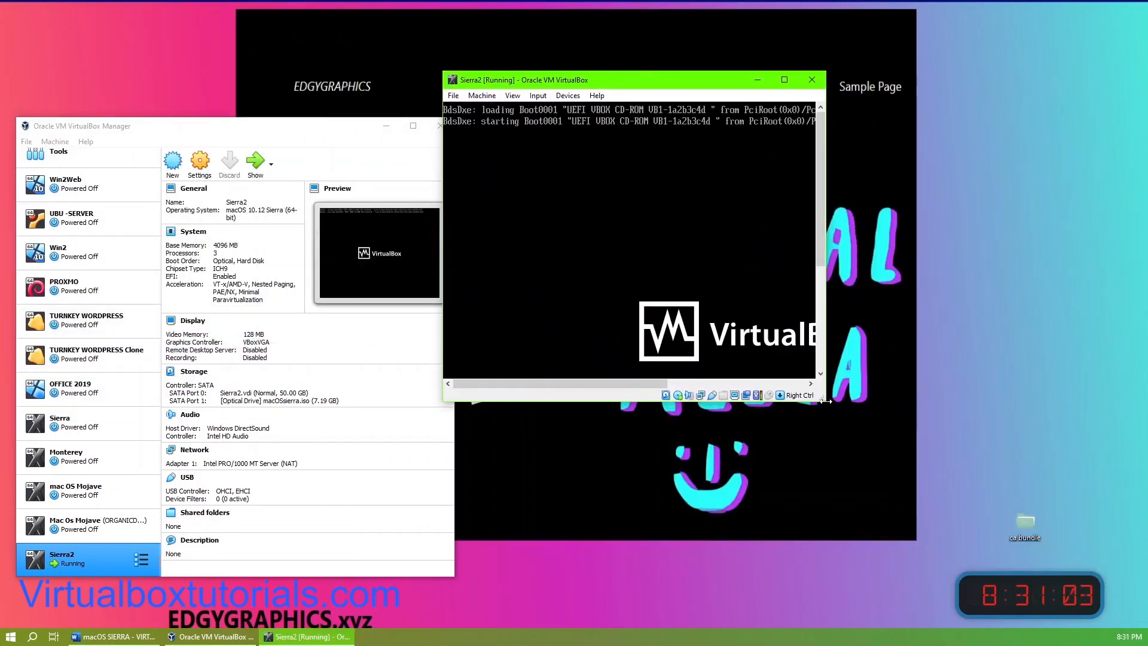
{"action": "left_click_drag", "start_coordinate": [826, 402], "coordinate": [1063, 576]}
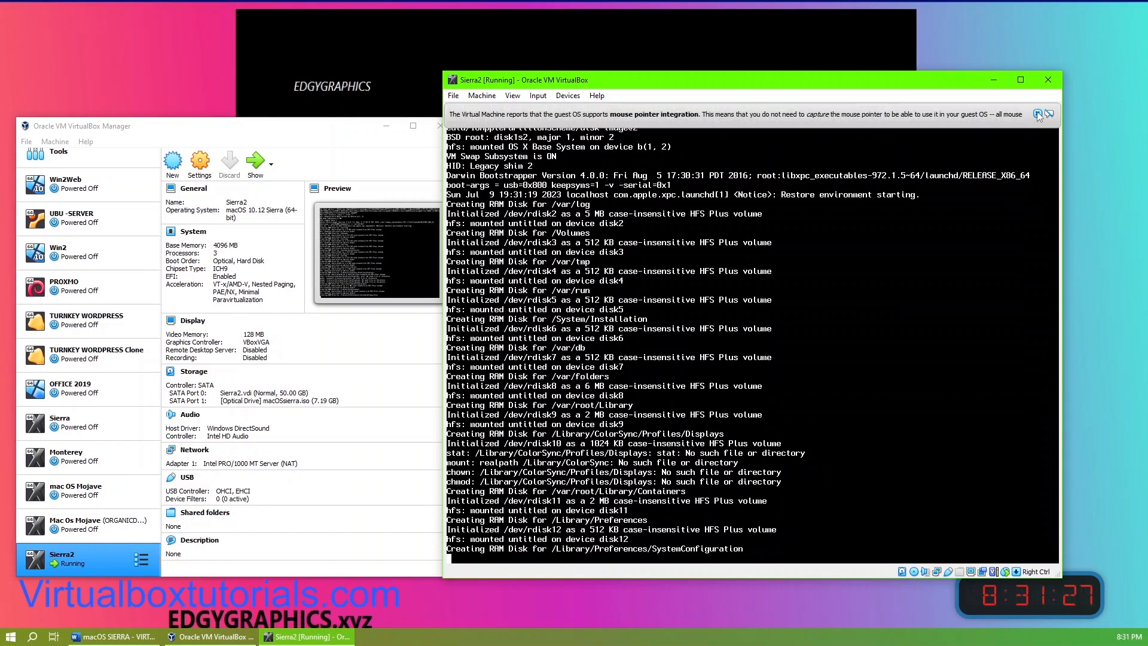
{"action": "left_click", "coordinate": [1038, 114]}
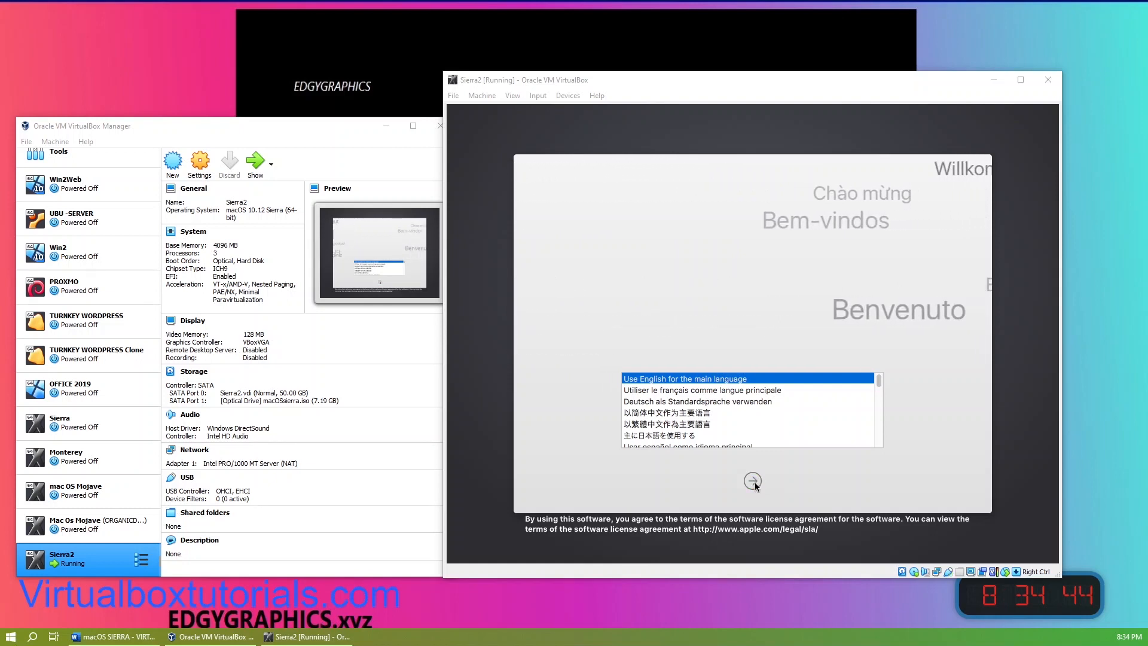
Step: Continue the macOS installer with English as the main language
{"action": "left_click", "coordinate": [586, 135]}
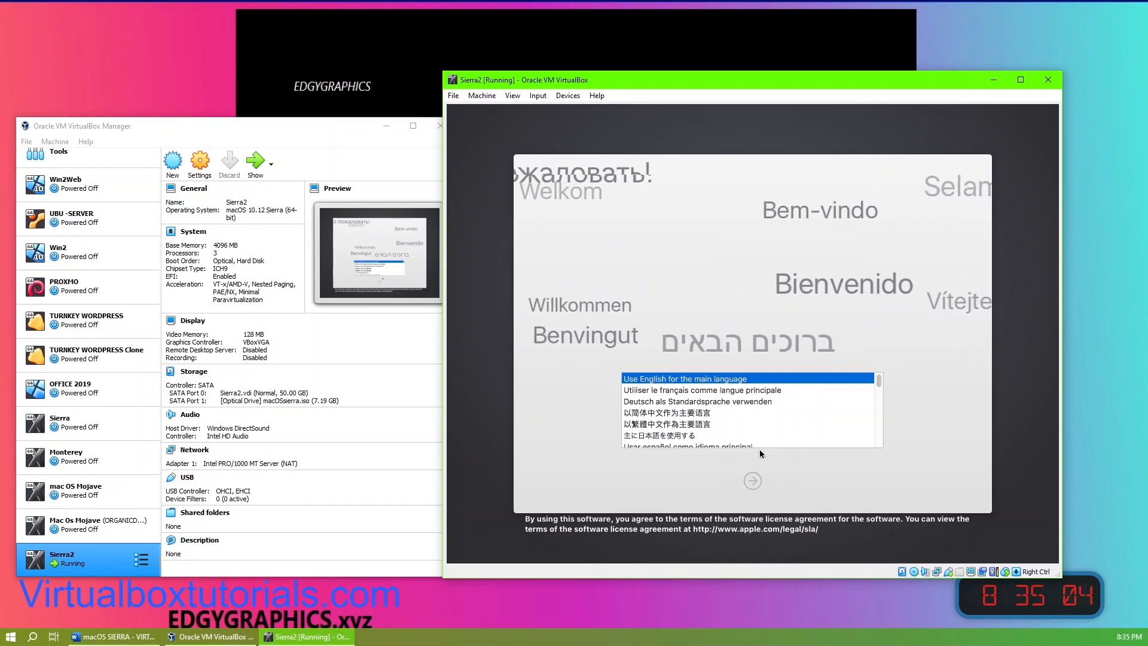
{"action": "left_click", "coordinate": [753, 480]}
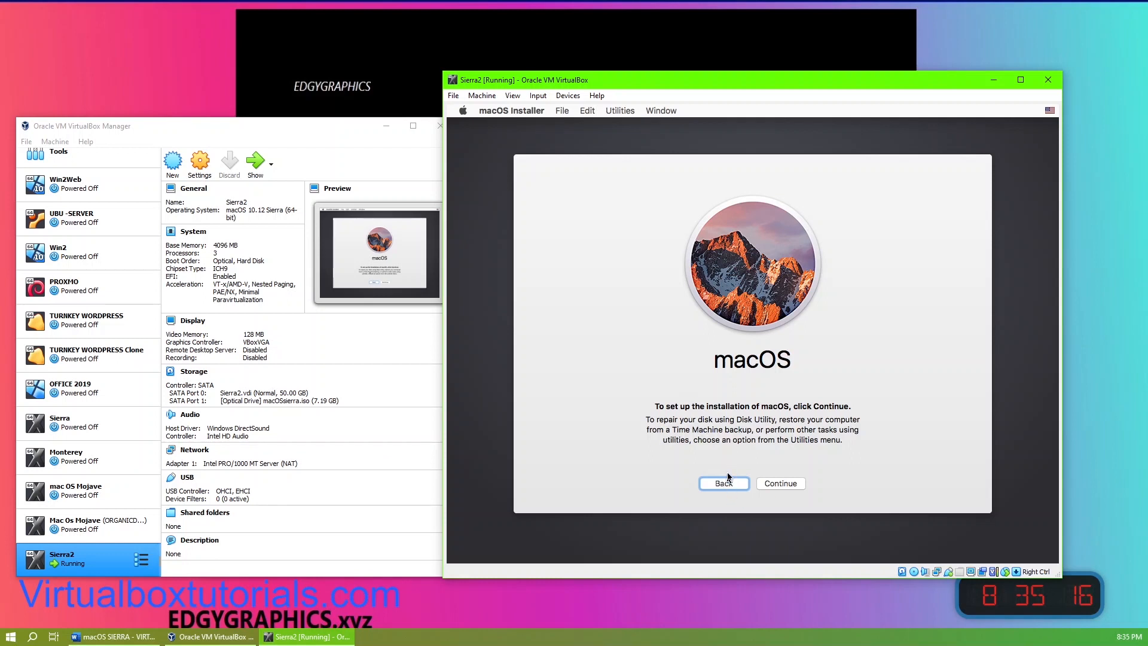
Step: Open Disk Utility from the installer's Utilities
{"action": "left_click", "coordinate": [619, 111]}
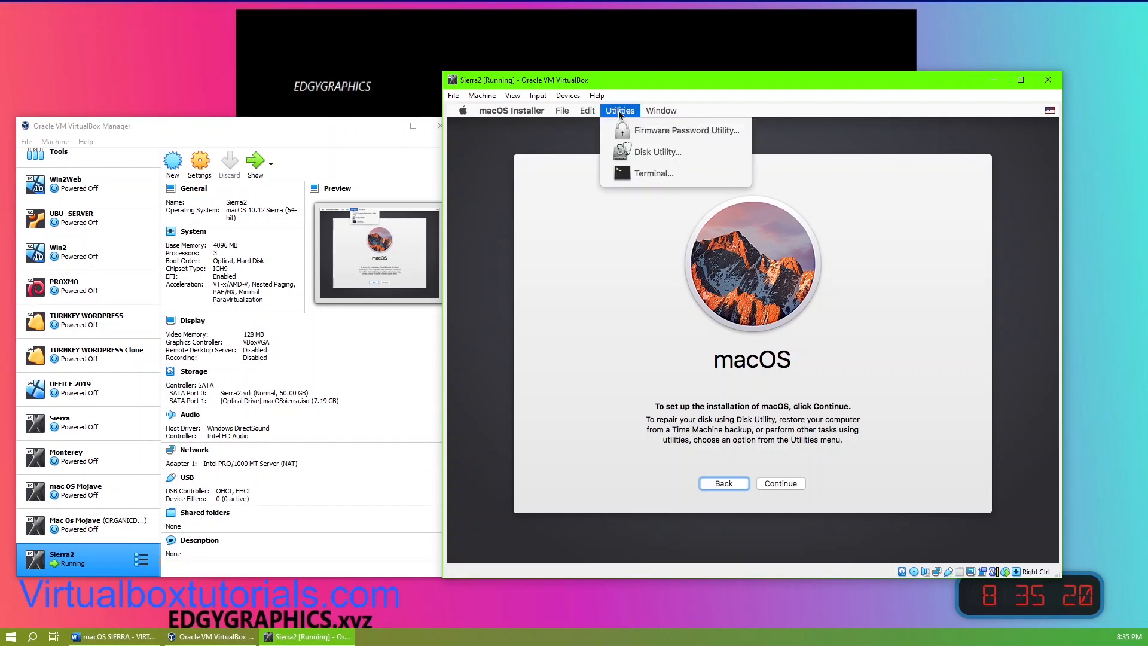
{"action": "left_click", "coordinate": [654, 153]}
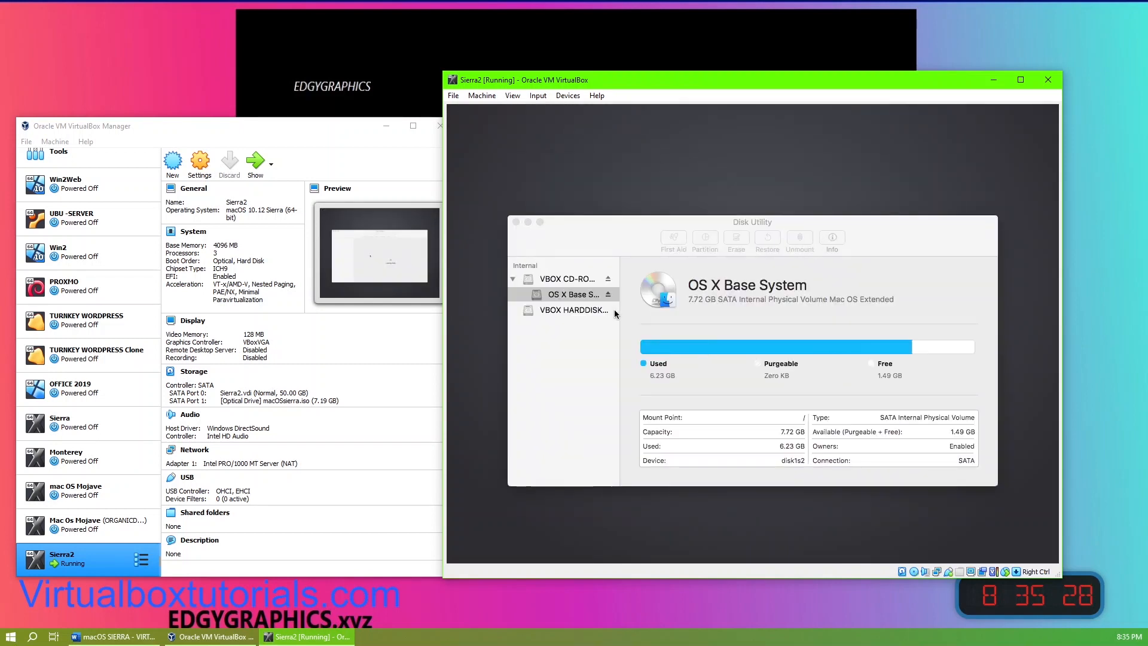
{"action": "left_click", "coordinate": [567, 96]}
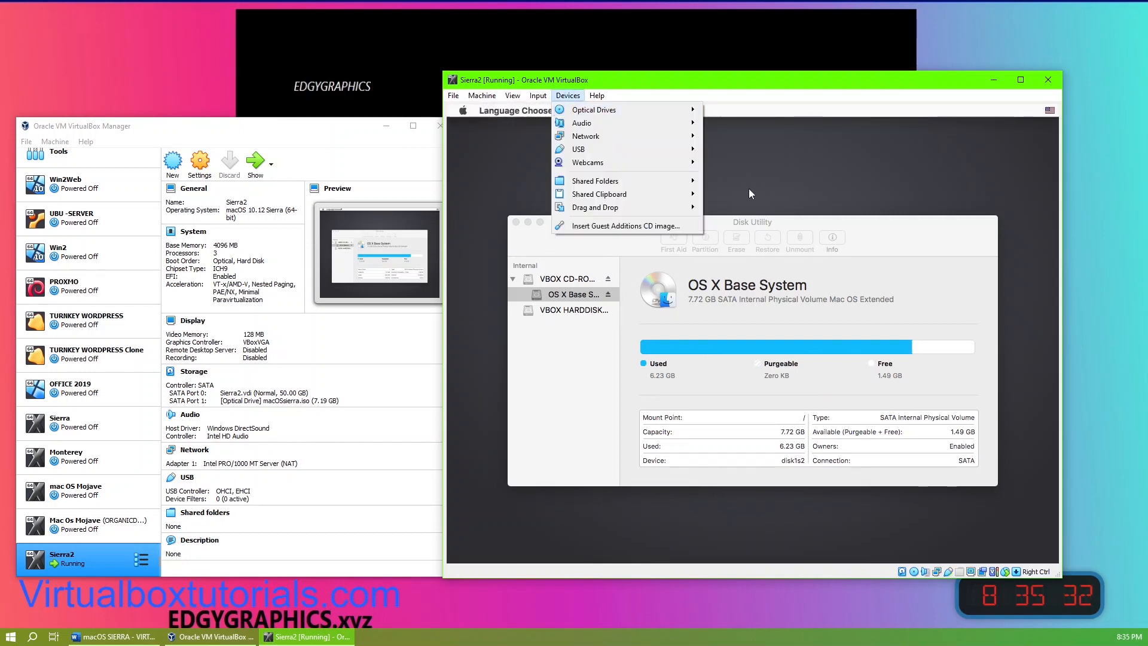
{"action": "left_click", "coordinate": [803, 226]}
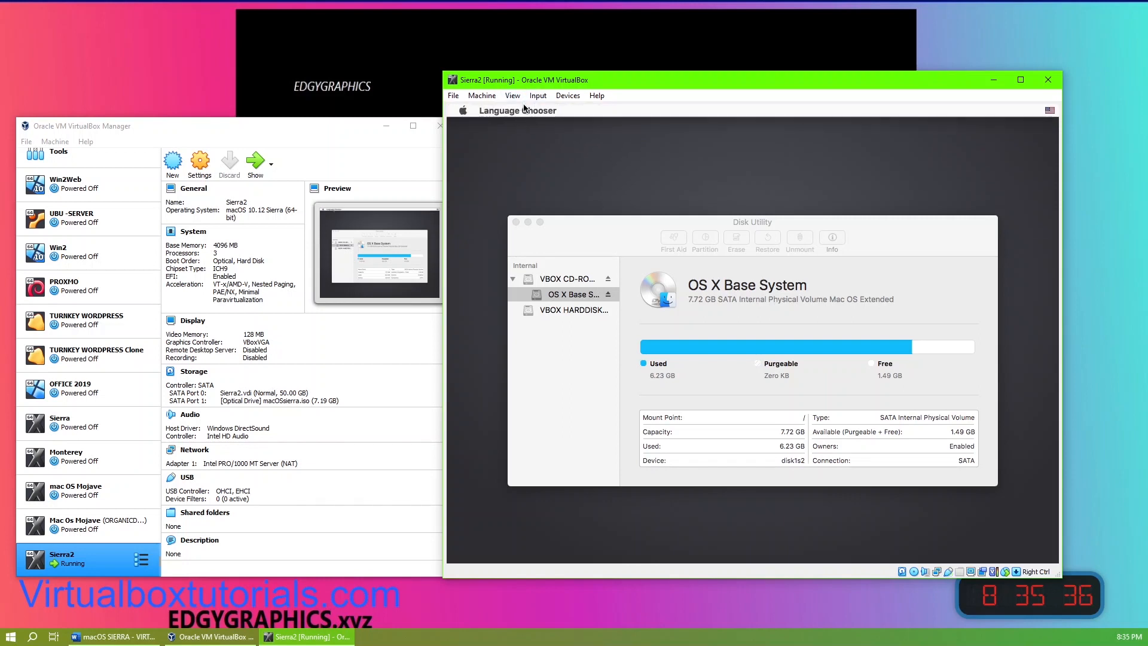
{"action": "left_click", "coordinate": [579, 226]}
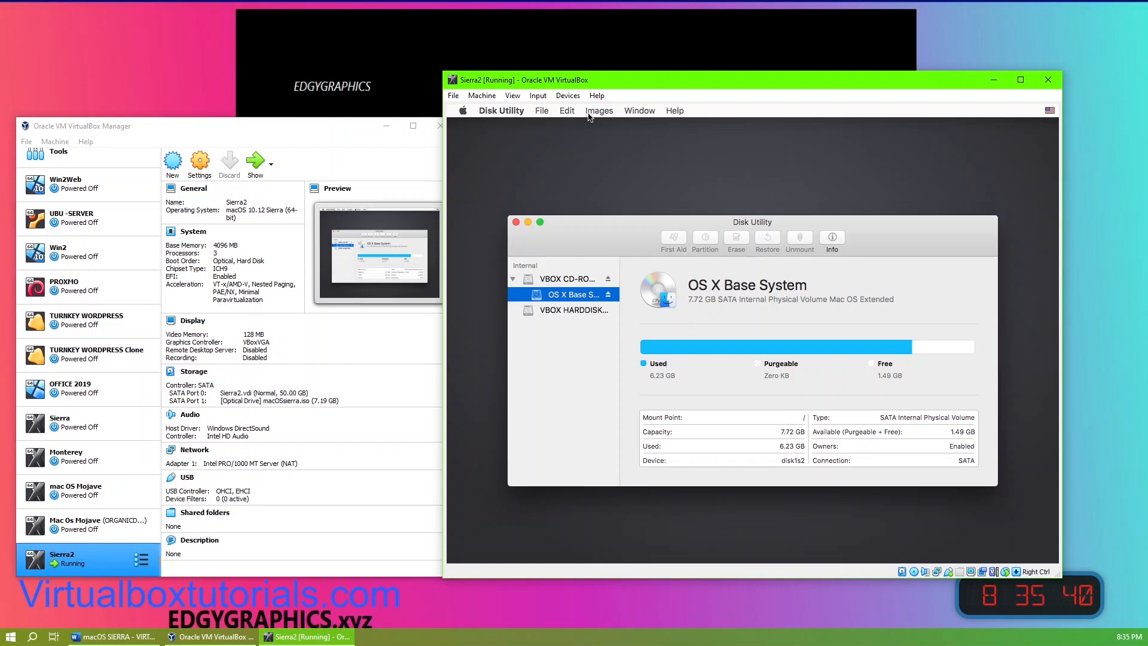
{"action": "left_click", "coordinate": [638, 111]}
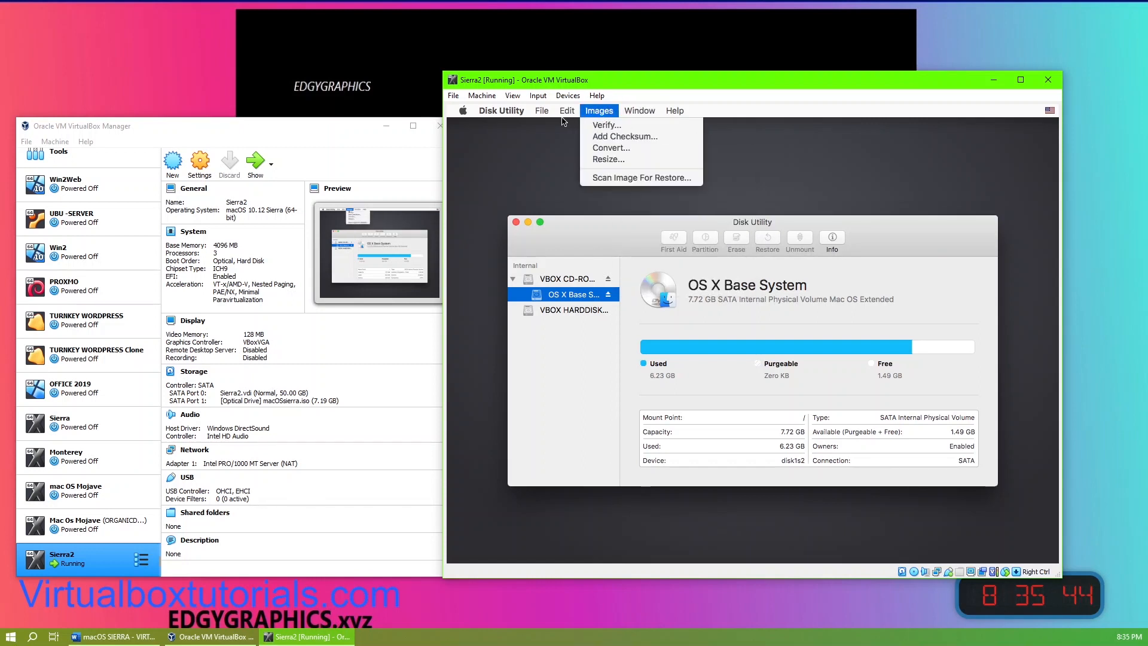
{"action": "mouse_move", "coordinate": [541, 115]}
{"action": "mouse_move", "coordinate": [594, 117]}
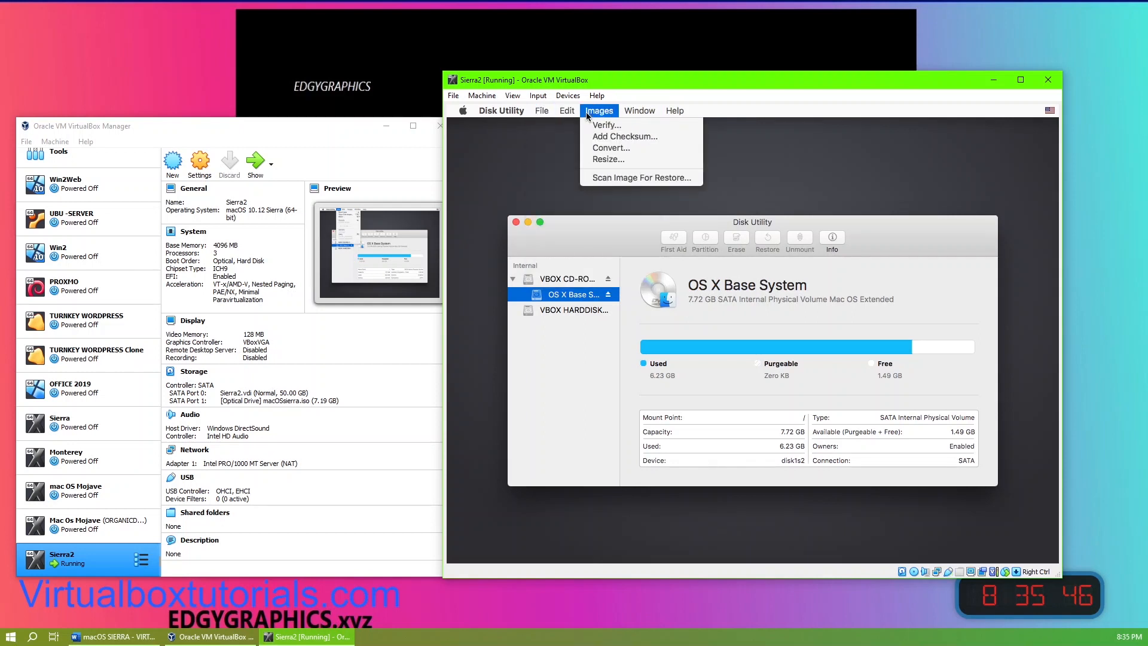
{"action": "mouse_move", "coordinate": [639, 113]}
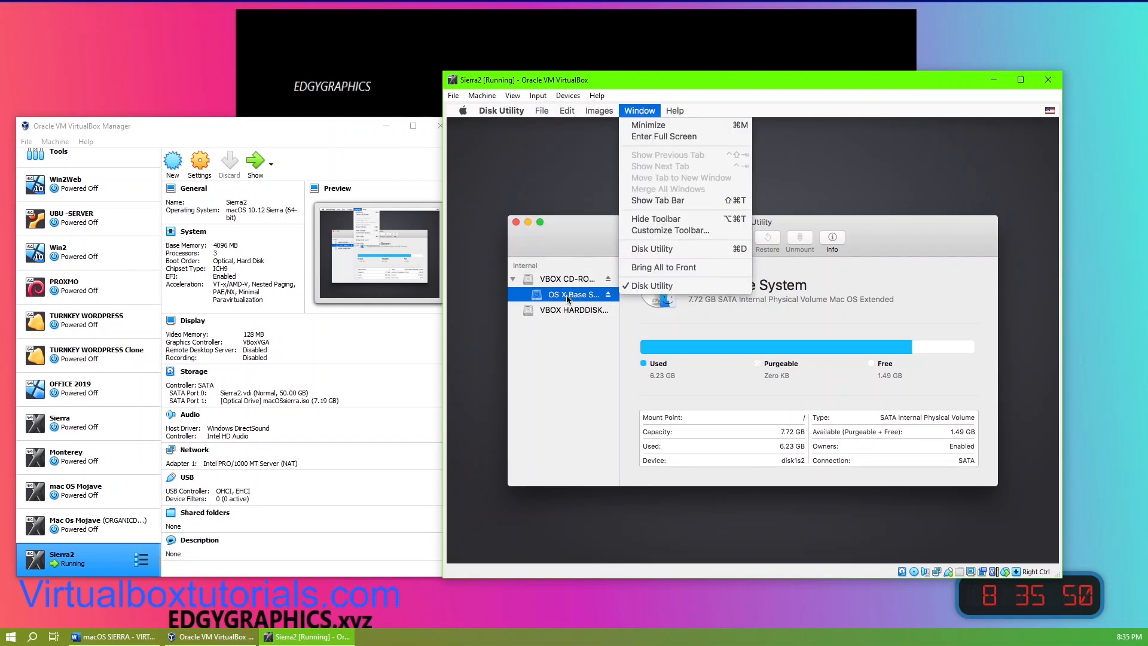
{"action": "left_click", "coordinate": [551, 279]}
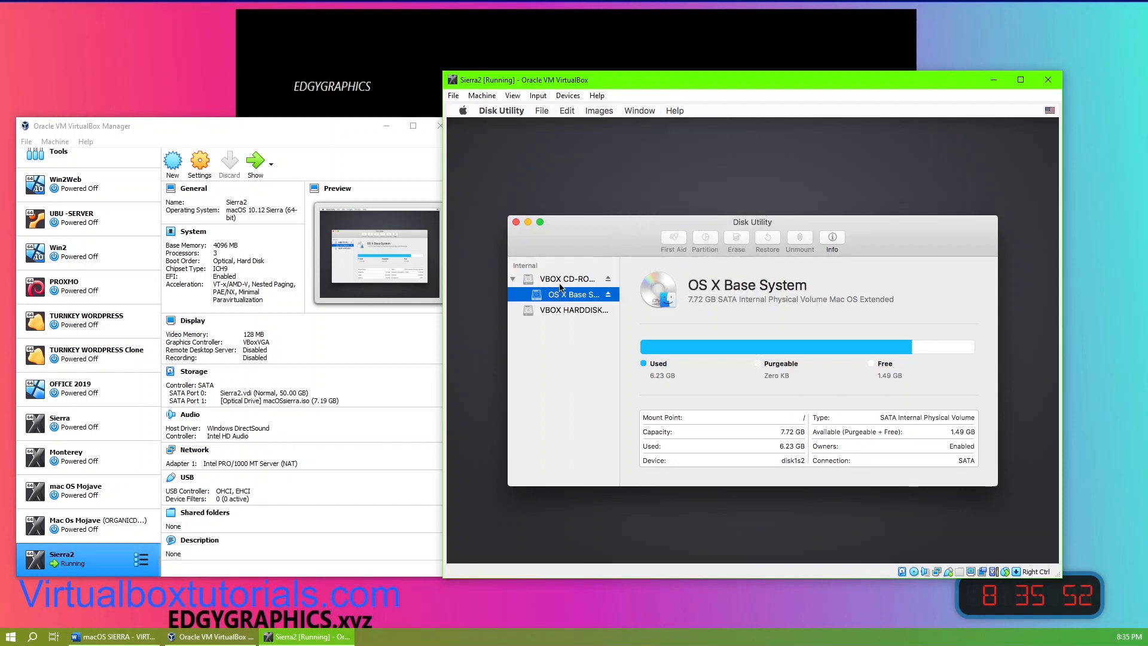
Step: Inspect the CD-ROM and hard disk entries listed in Disk Utility
{"action": "left_click", "coordinate": [555, 280]}
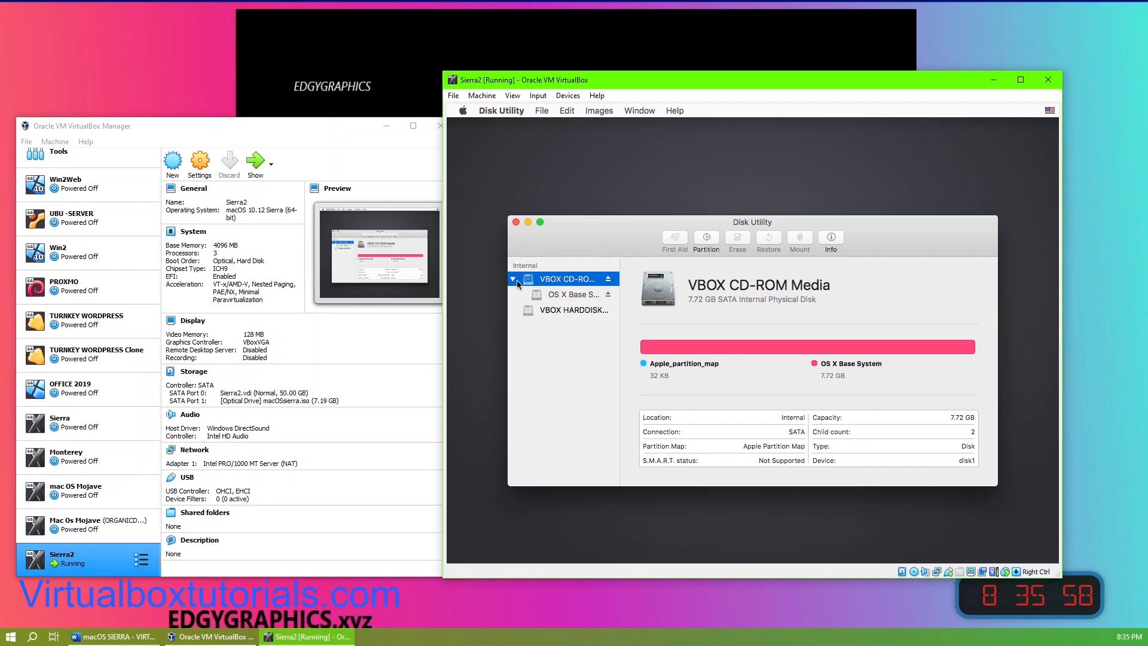
{"action": "left_click", "coordinate": [517, 280]}
{"action": "left_click", "coordinate": [564, 293]}
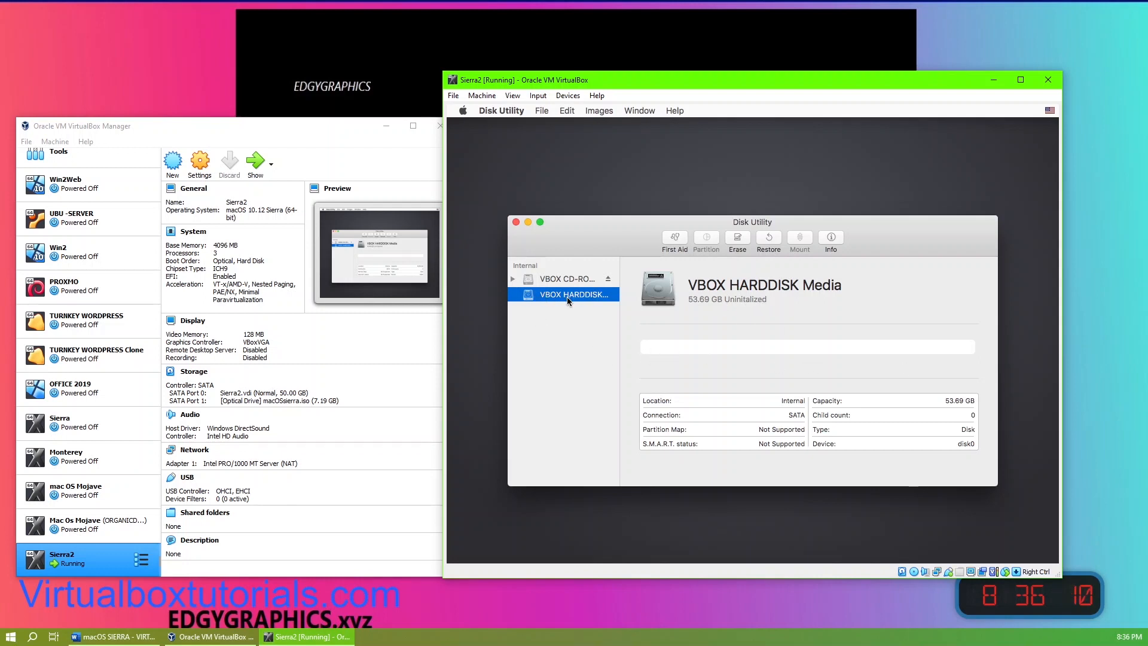
{"action": "left_click", "coordinate": [513, 280]}
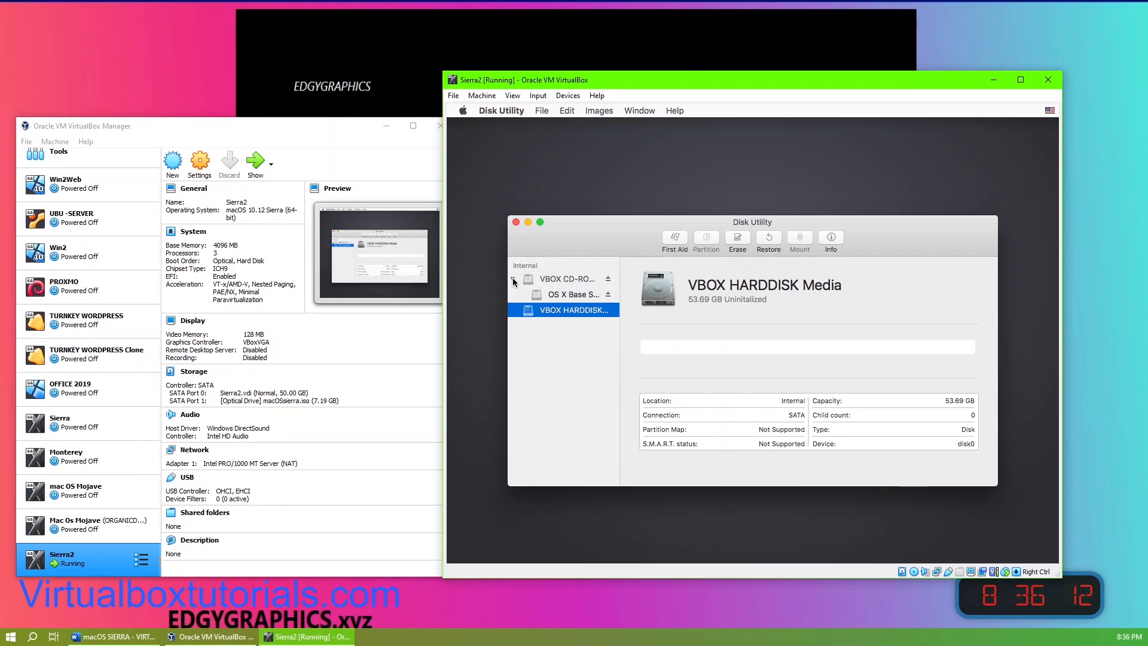
{"action": "left_click", "coordinate": [514, 280]}
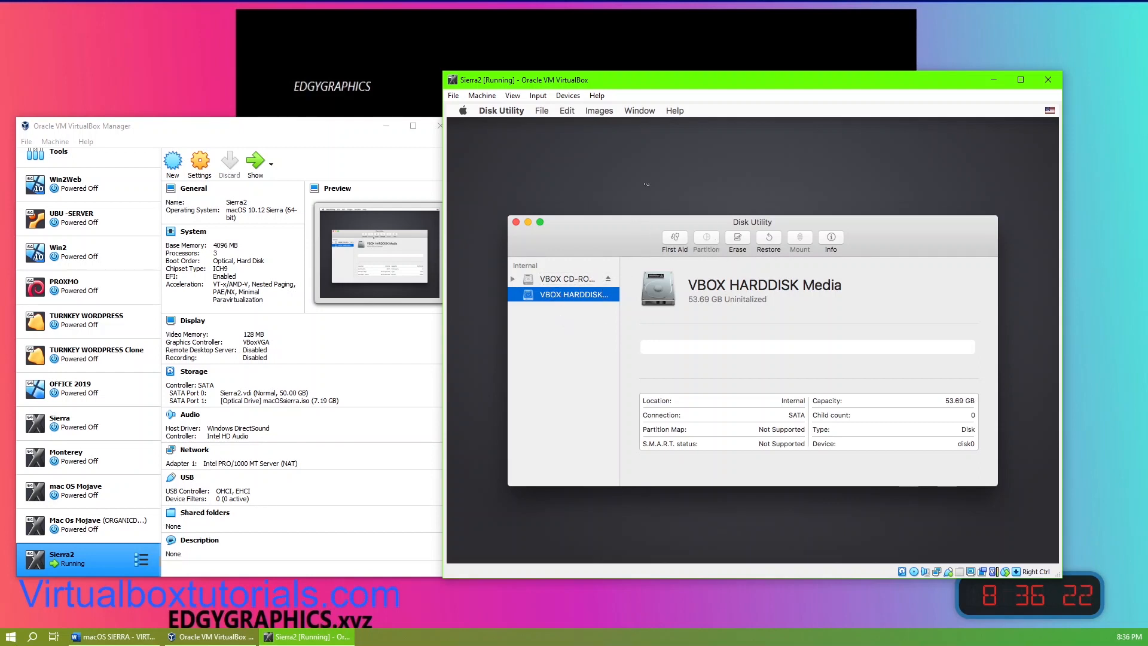
{"action": "left_click", "coordinate": [641, 112]}
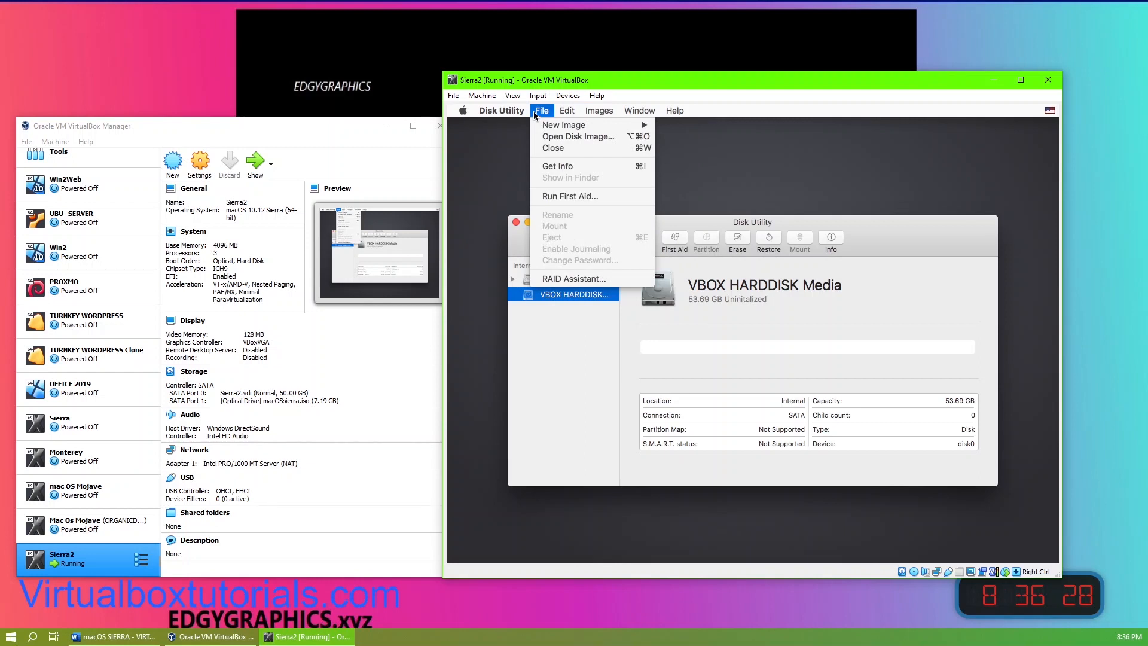
{"action": "mouse_move", "coordinate": [501, 111]}
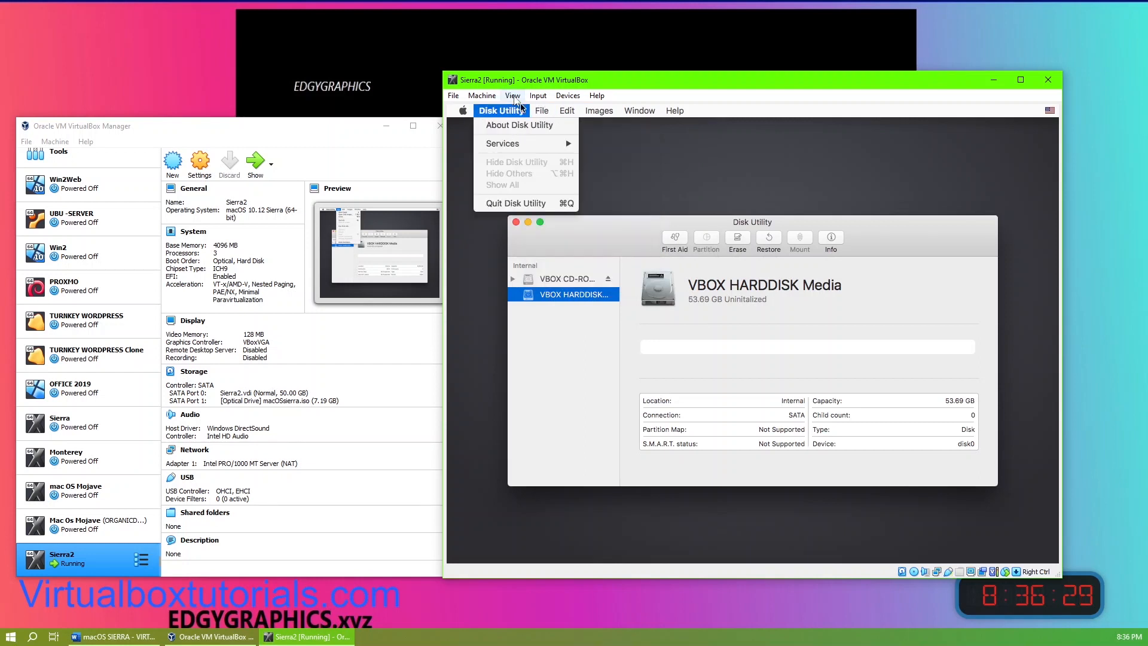
Step: Erase the VBOX HARDDISK Media as Mac OS Extended (Journaled), GUID Partition Map, named SierraHD, then close Disk Utility
{"action": "left_click", "coordinate": [586, 297]}
{"action": "left_click", "coordinate": [738, 240]}
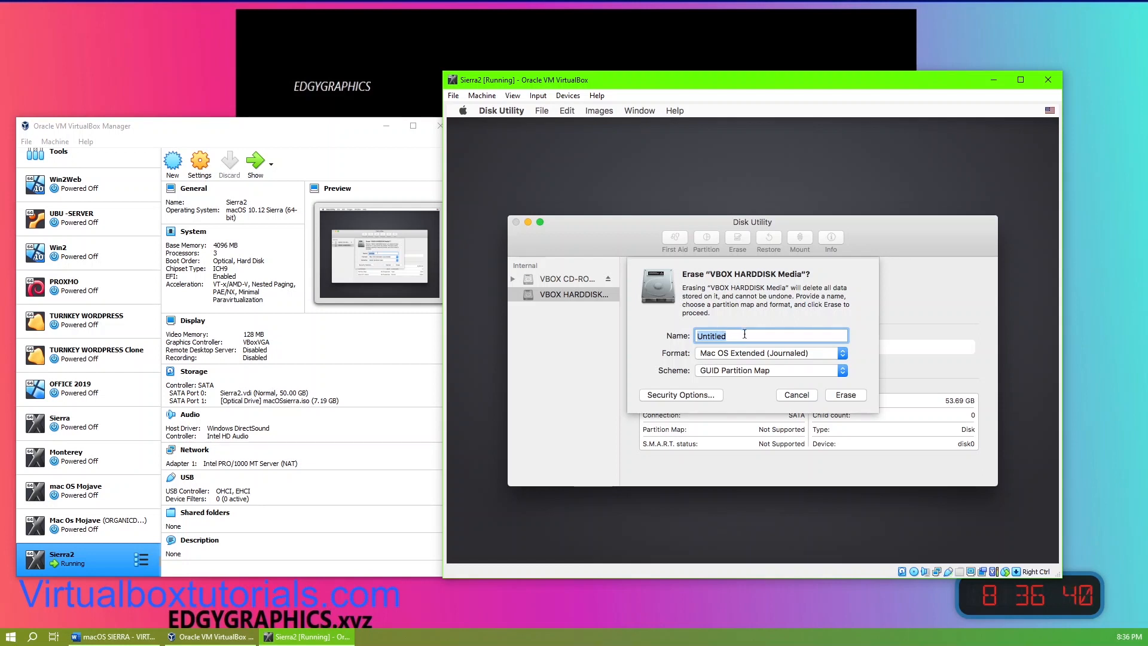
{"action": "type", "text": "SierraHD"}
{"action": "left_click", "coordinate": [850, 396]}
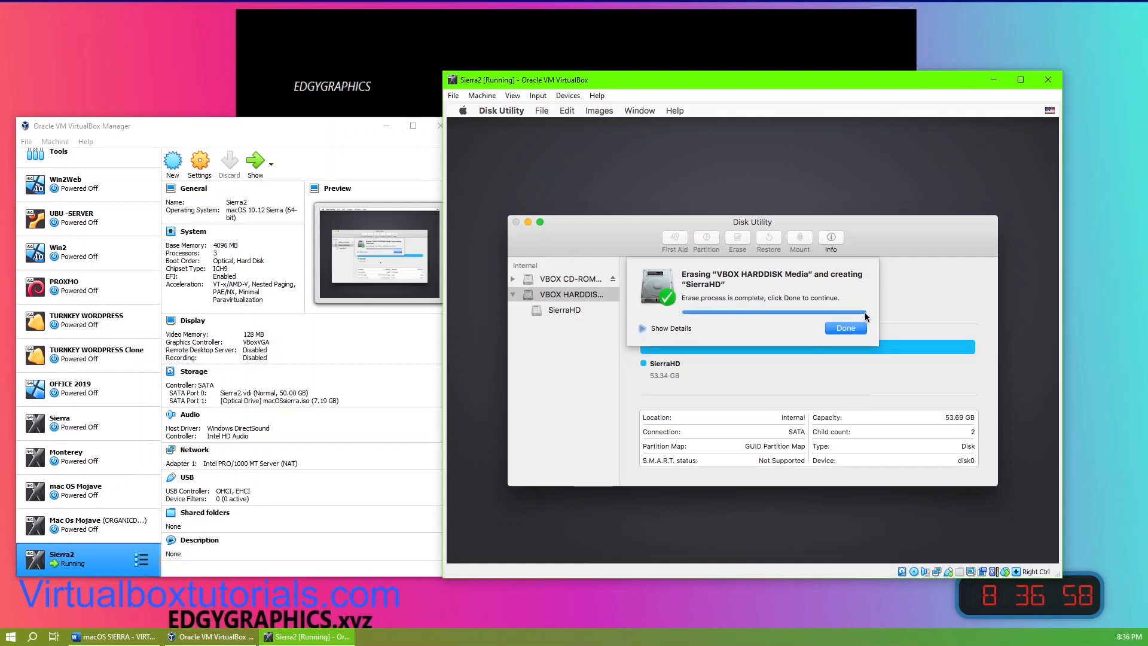
{"action": "left_click", "coordinate": [841, 328]}
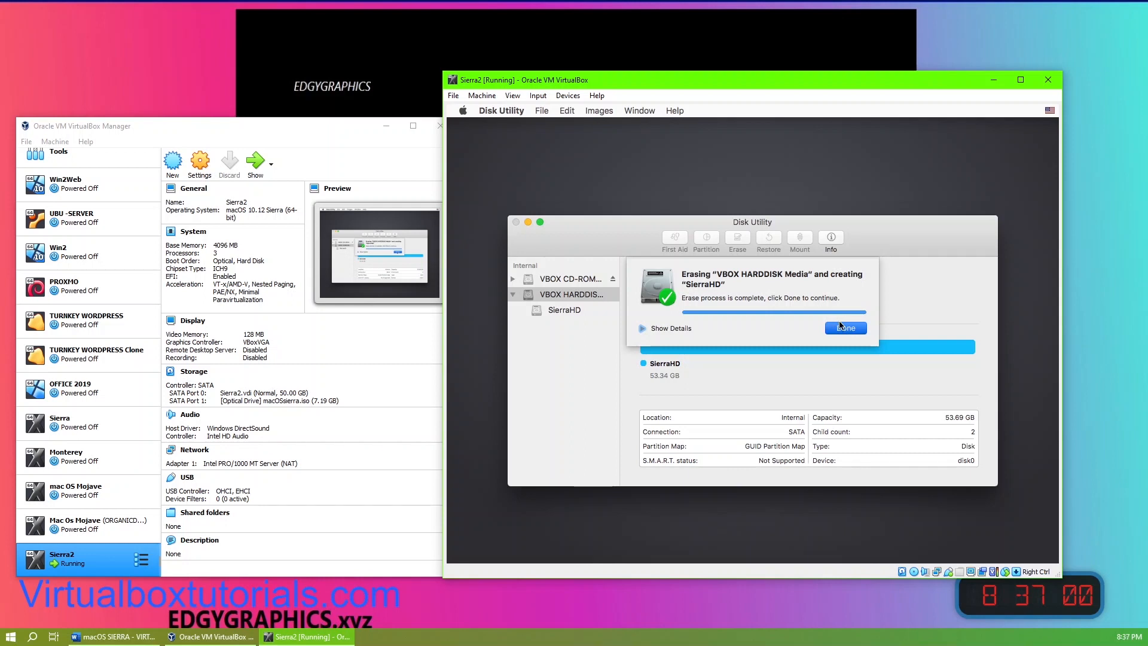
{"action": "left_click", "coordinate": [569, 295]}
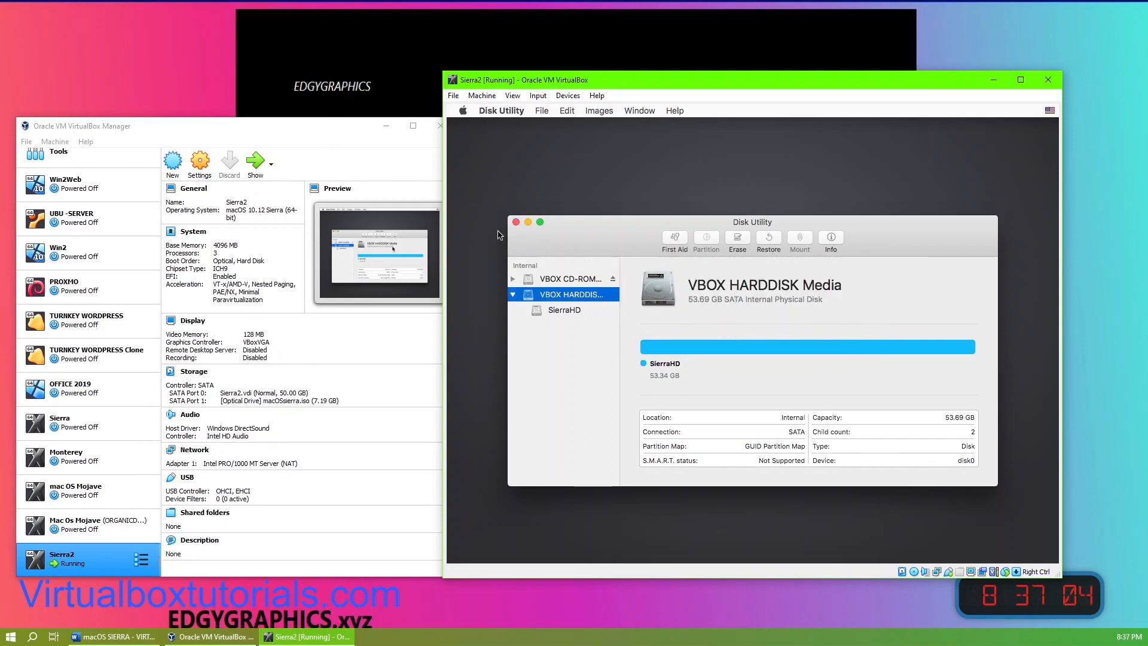
{"action": "left_click", "coordinate": [515, 222]}
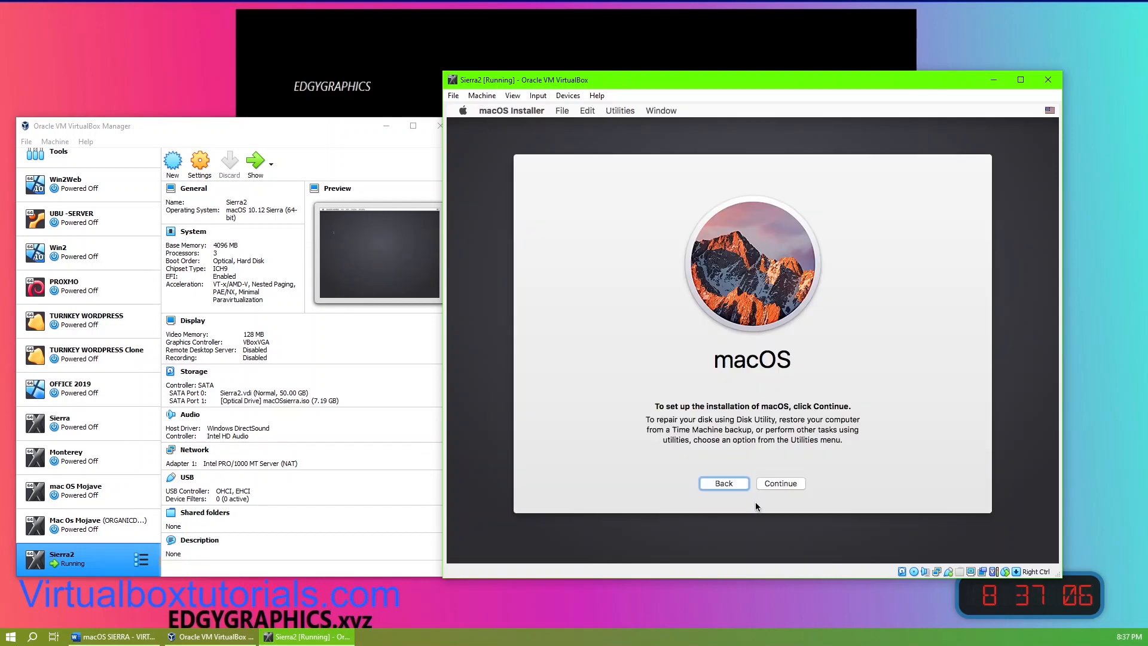
Step: Continue the macOS installer and agree to the software license agreement
{"action": "left_click", "coordinate": [784, 485]}
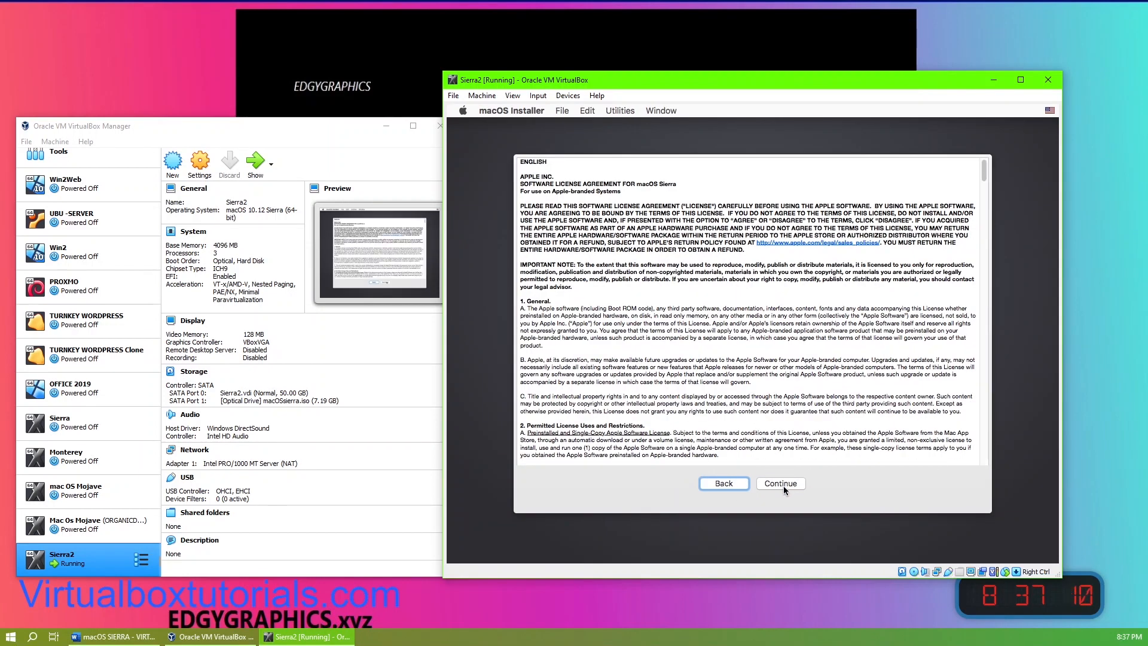
{"action": "left_click", "coordinate": [785, 484]}
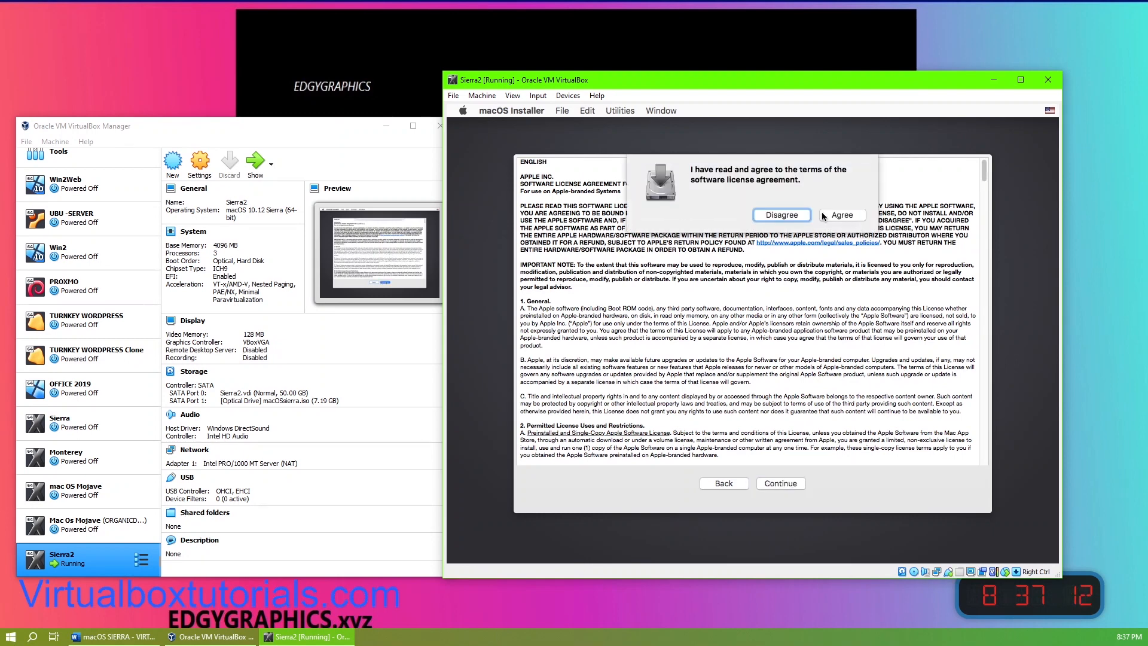
{"action": "left_click", "coordinate": [844, 216]}
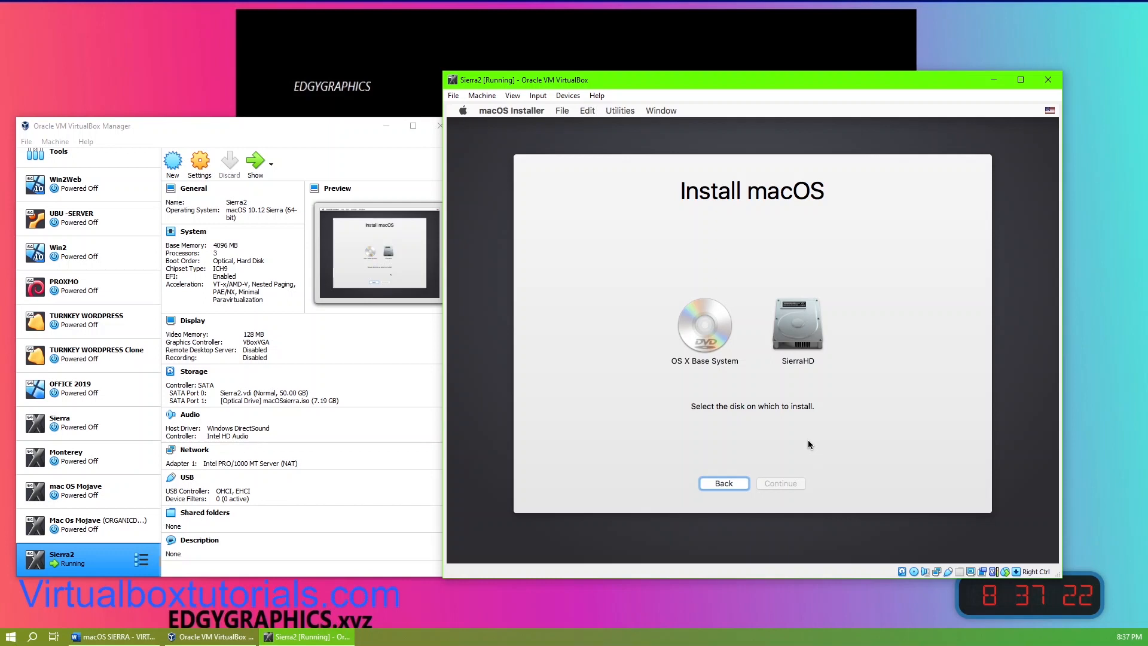
Step: Select SierraHD as the installation disk and start installing macOS
{"action": "left_click", "coordinate": [799, 338]}
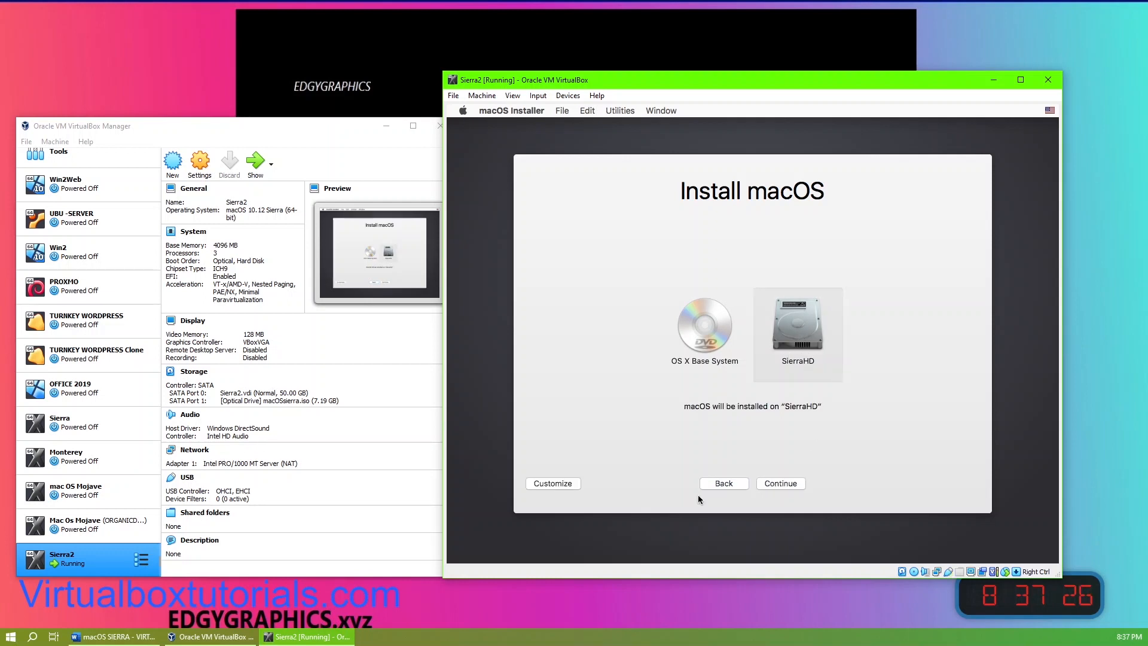
{"action": "left_click", "coordinate": [781, 483]}
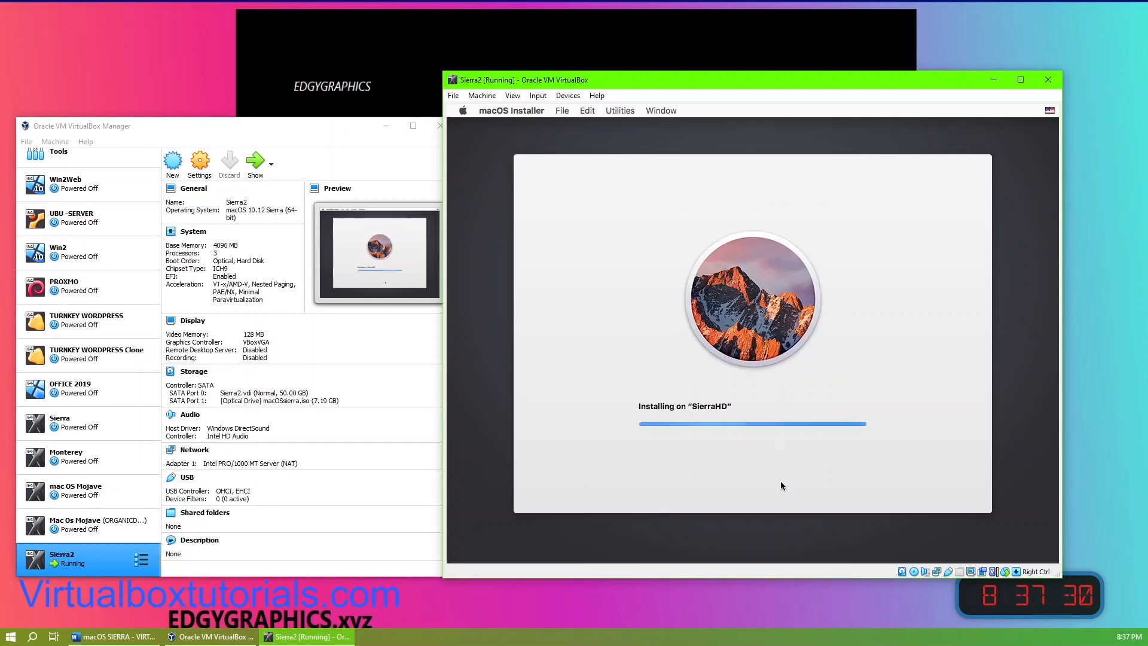